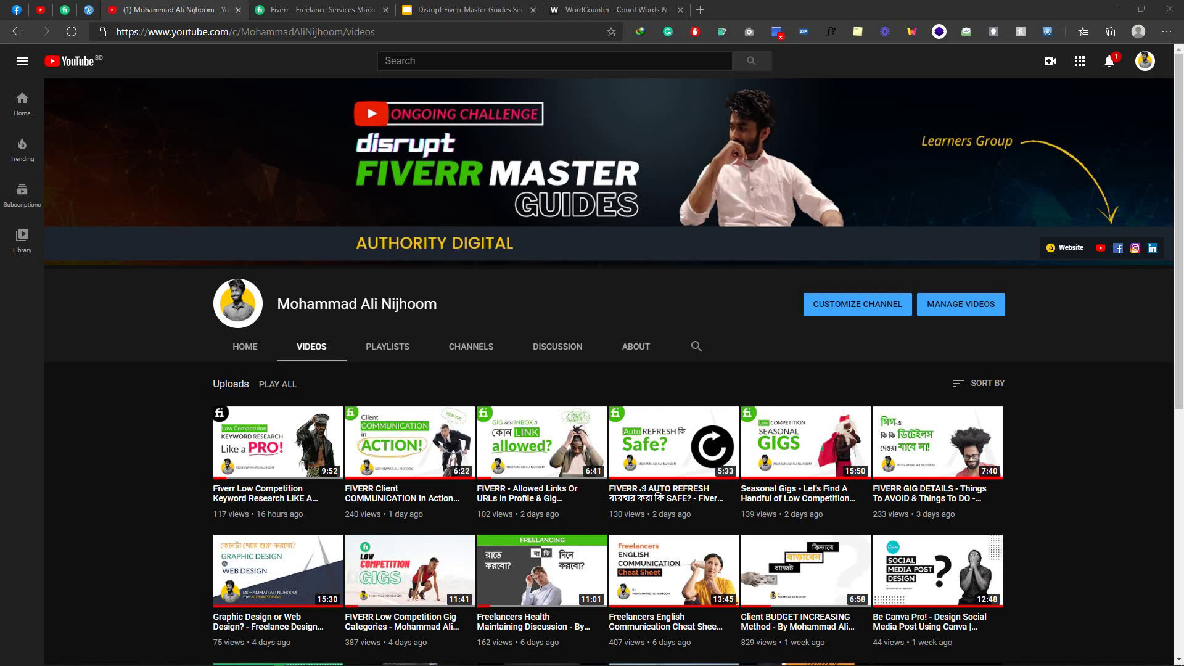
Step: Switch to the Fiverr page and search its services for "dropshipping shopify store"
click(334, 5)
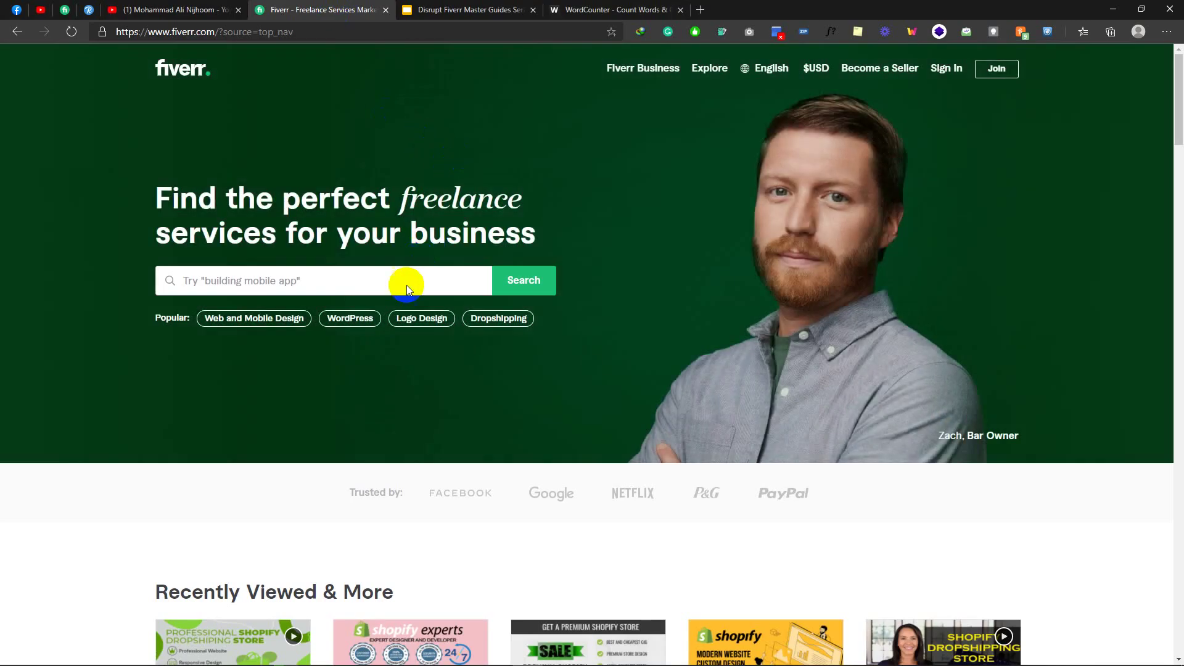
click(519, 324)
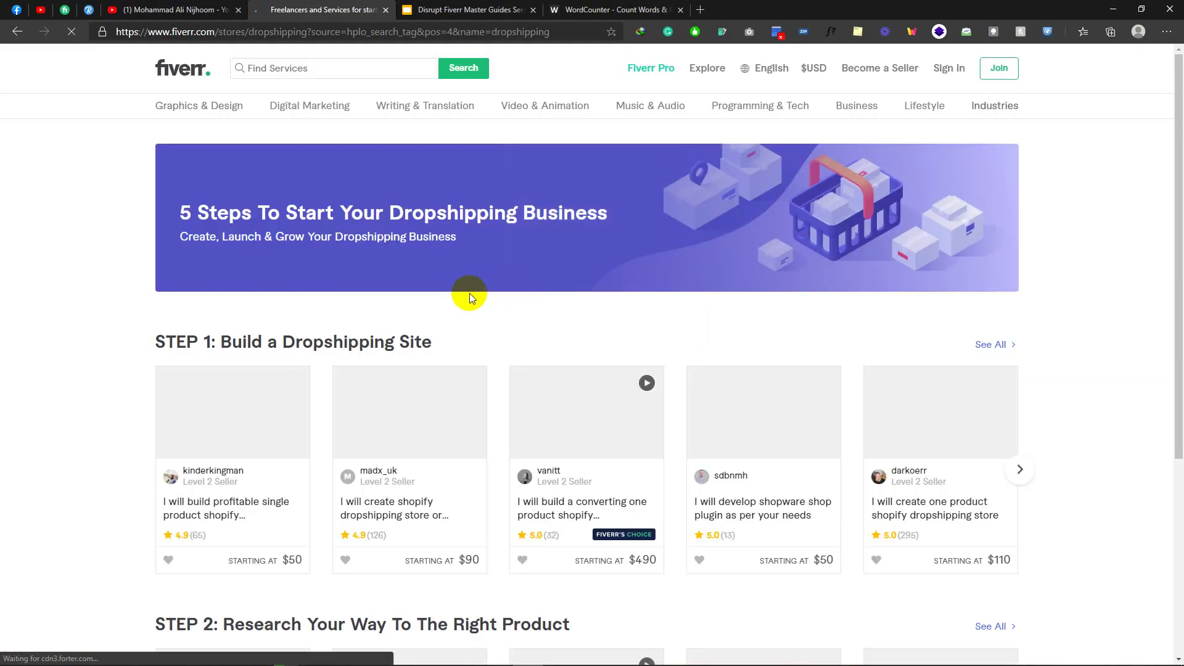
click(347, 66)
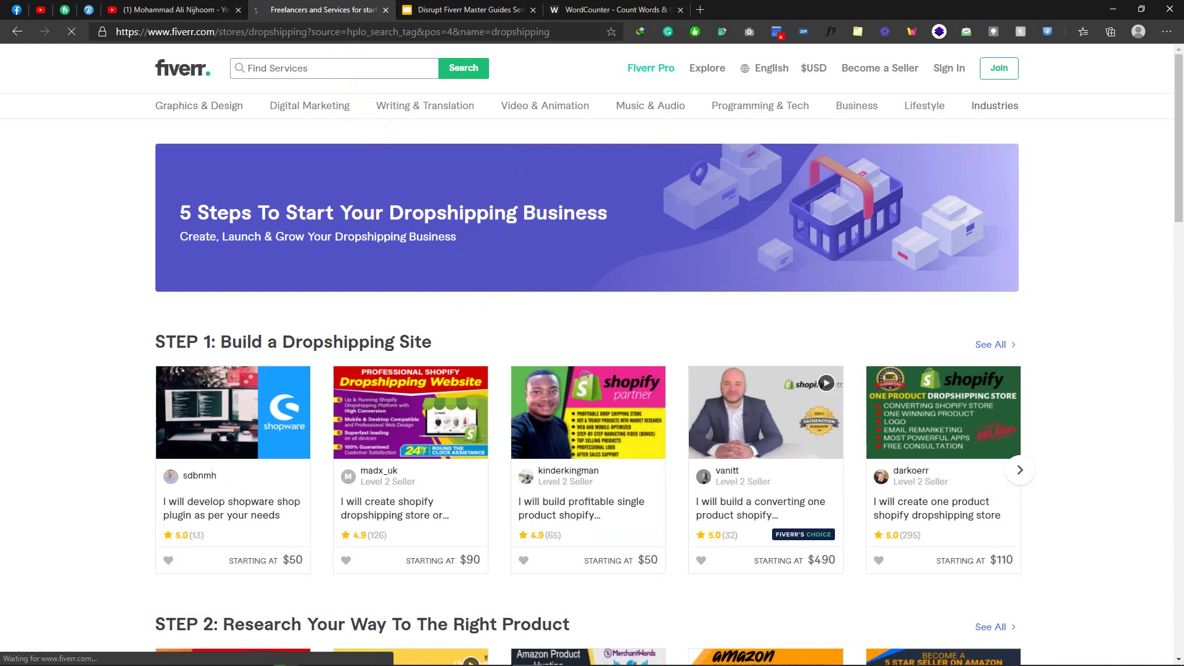
click(302, 70)
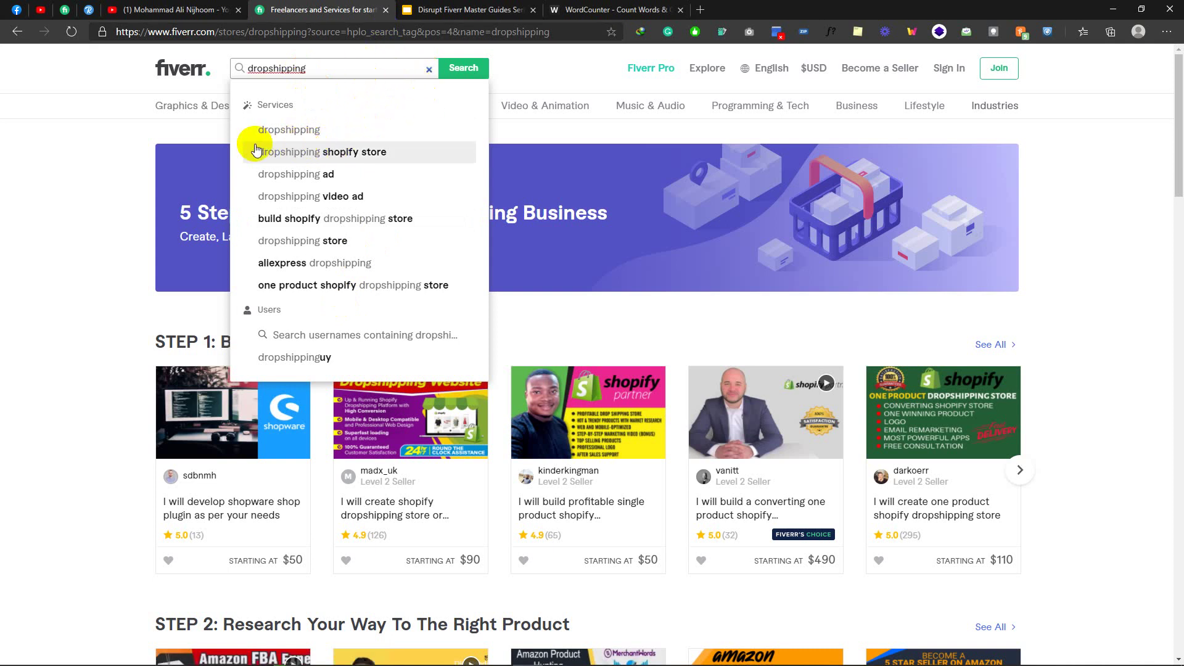
click(352, 151)
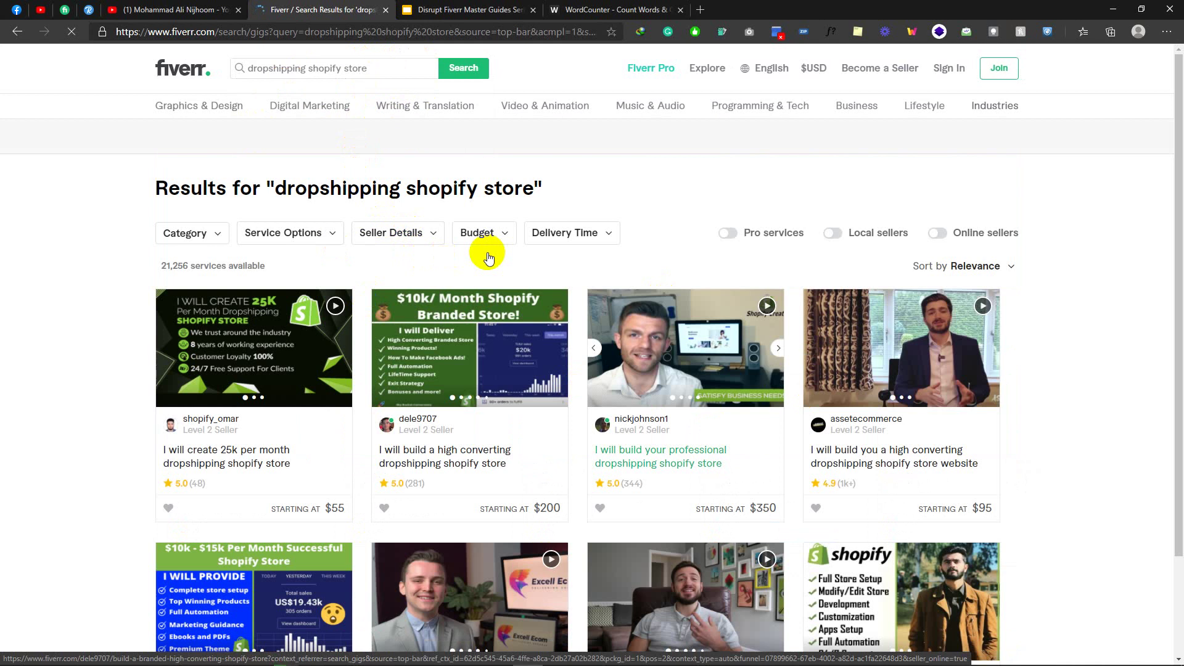
Step: Filter the search results by seller details to Level One, Level Two and New Seller, with English as the spoken language
click(407, 240)
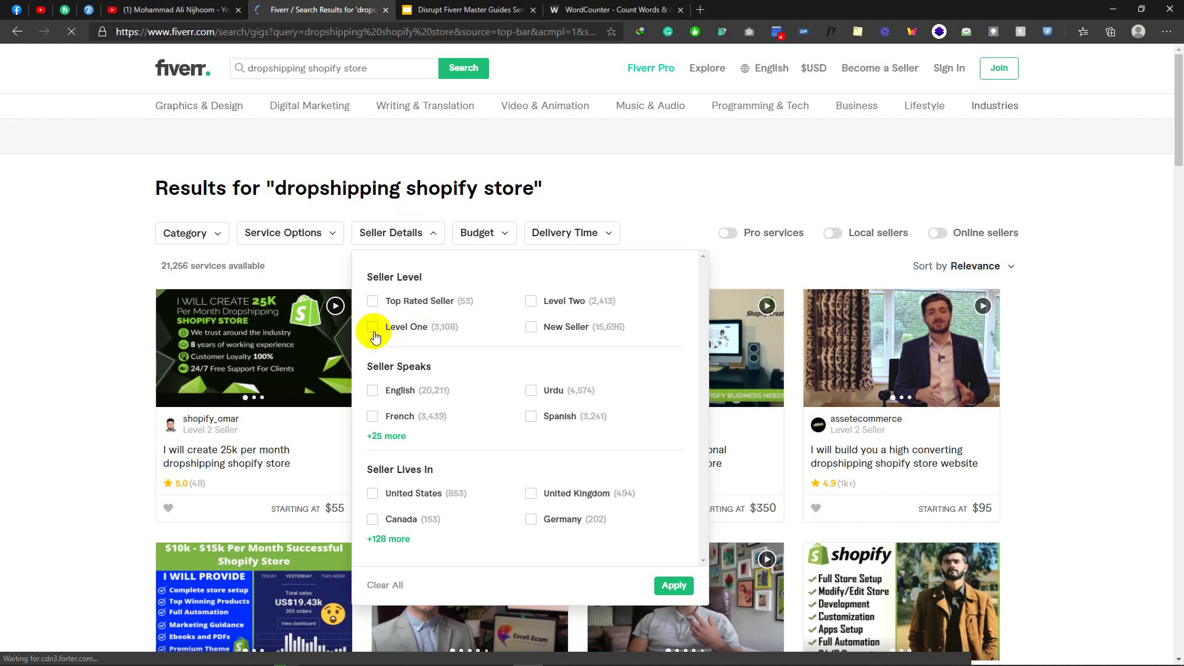
click(374, 328)
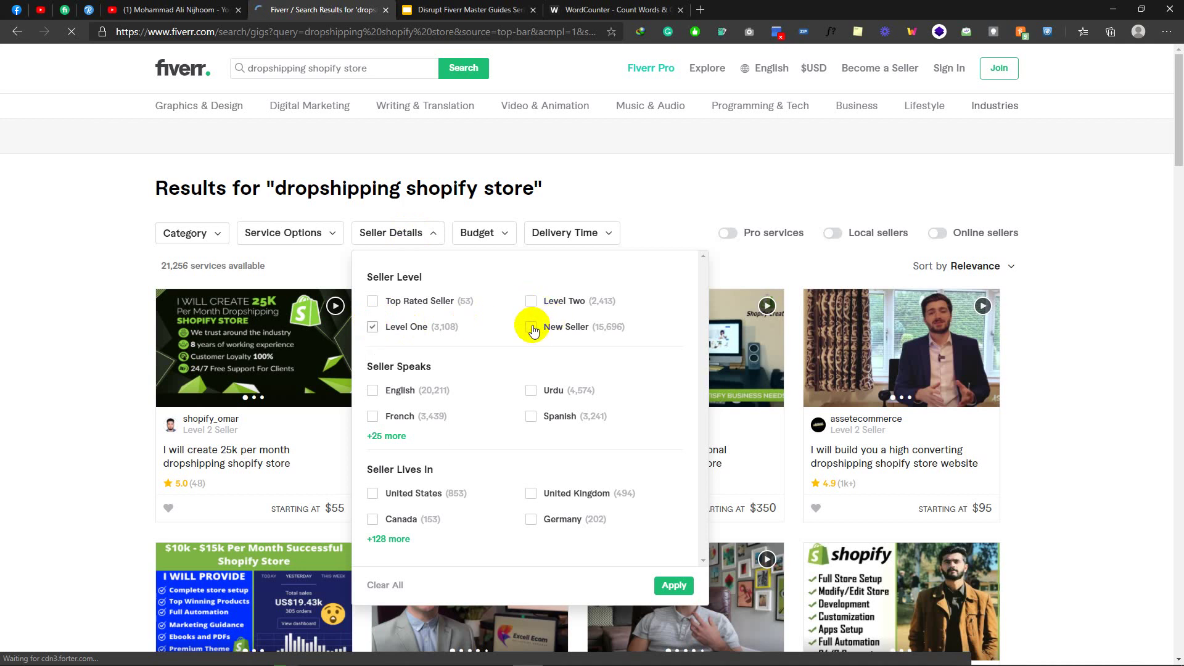
click(531, 302)
scroll(494, 401, down, 2)
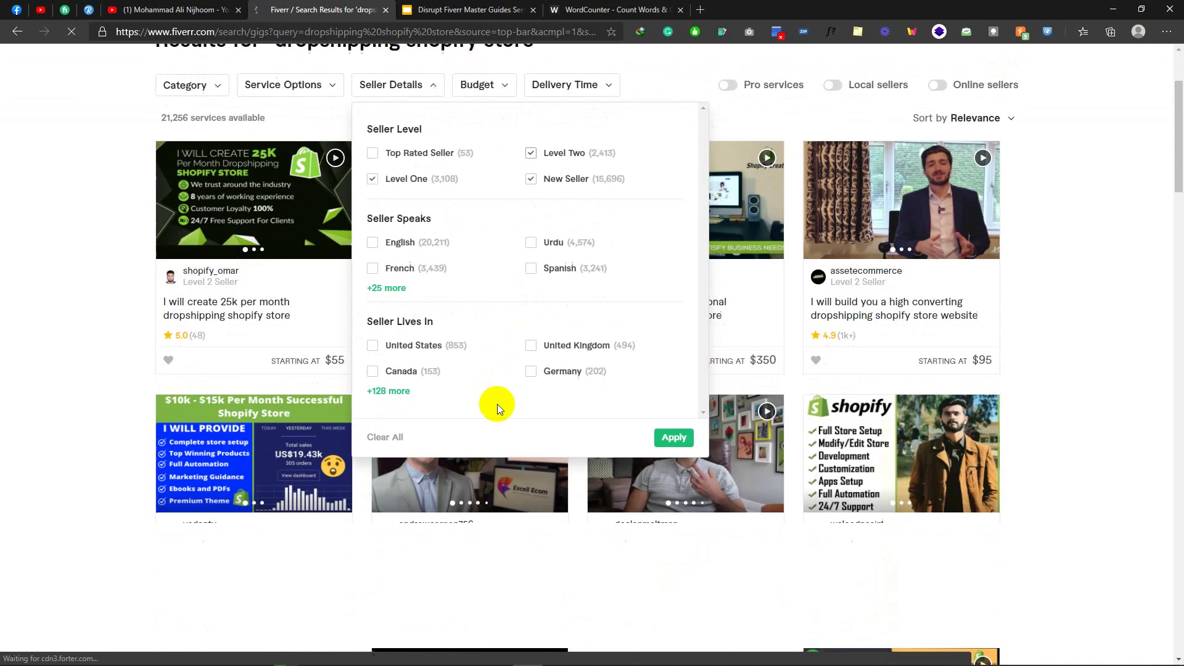
click(372, 235)
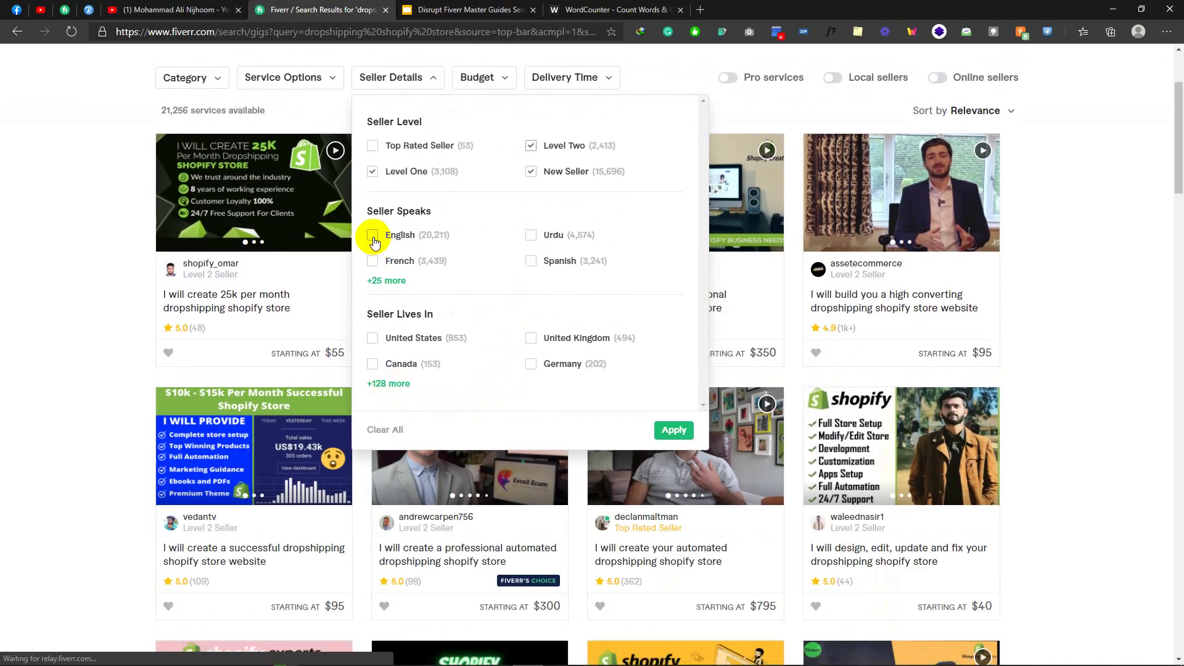
click(400, 384)
scroll(519, 382, down, 8)
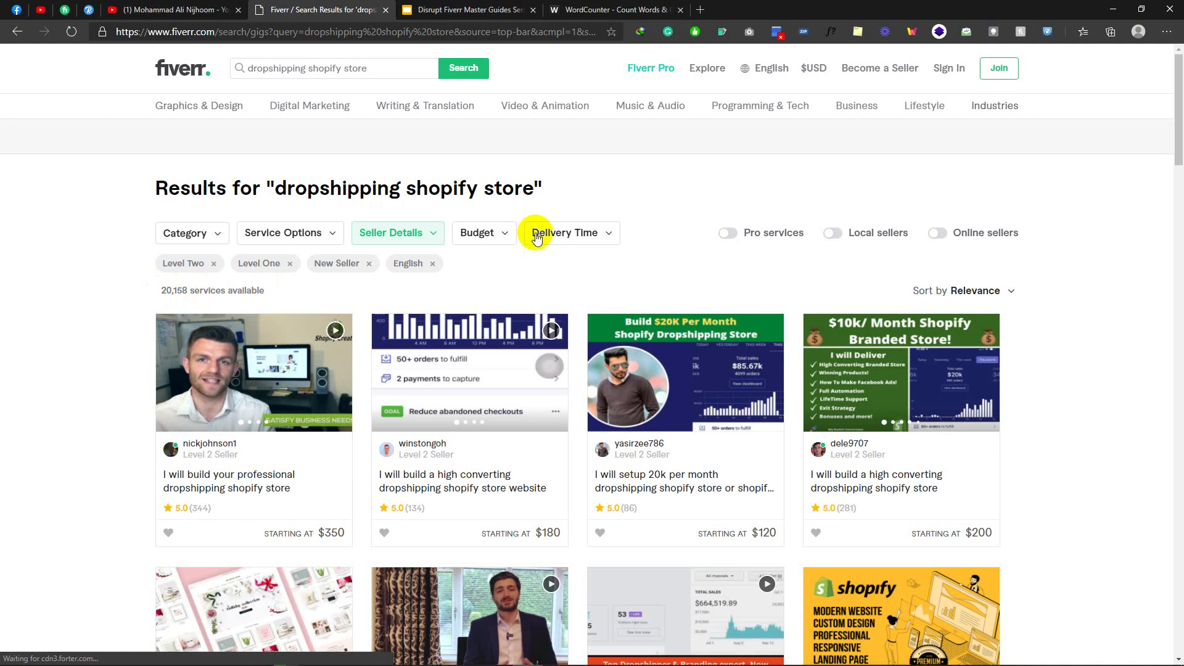
Step: Open four competitor gigs in new tabs: the $350 professional store, $200 high converting store, $100 kickass website and $95 high converting website
scroll(542, 233, down, 4)
scroll(431, 224, up, 1)
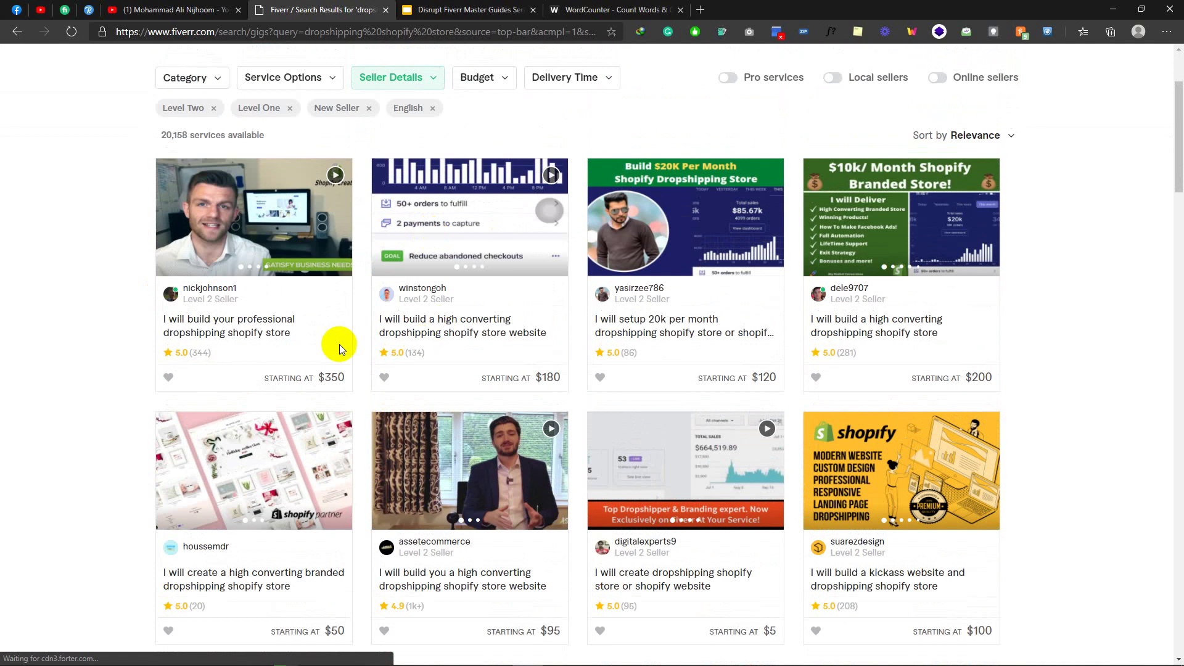
ctrl+click(239, 324)
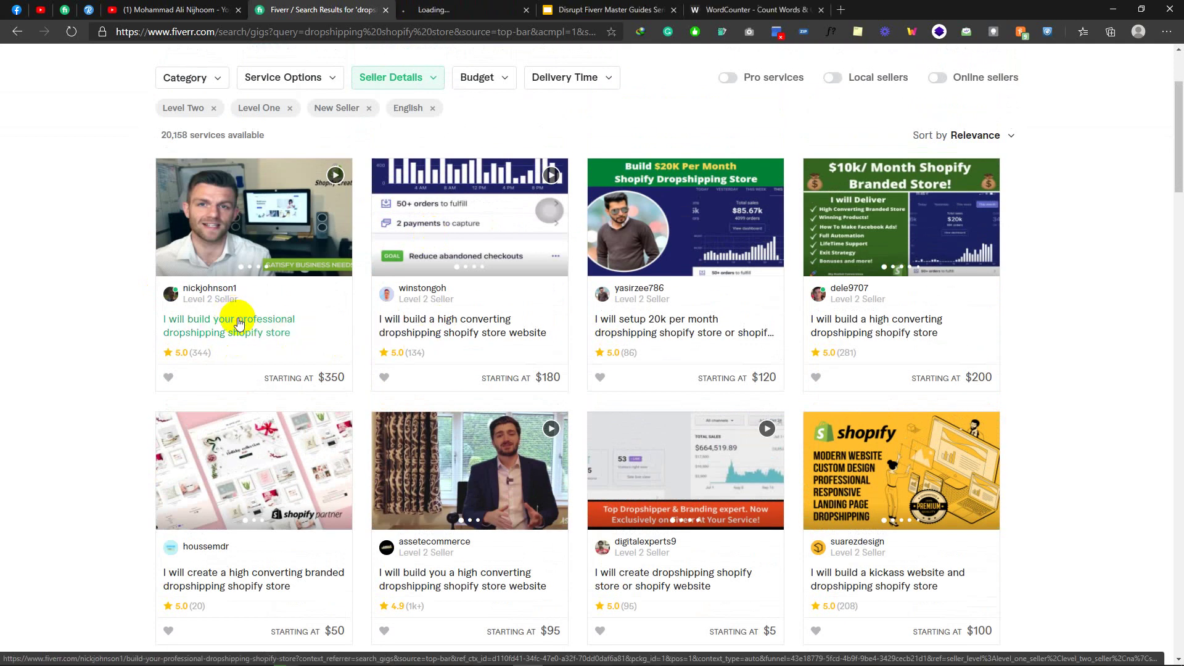
ctrl+click(872, 331)
scroll(503, 343, down, 5)
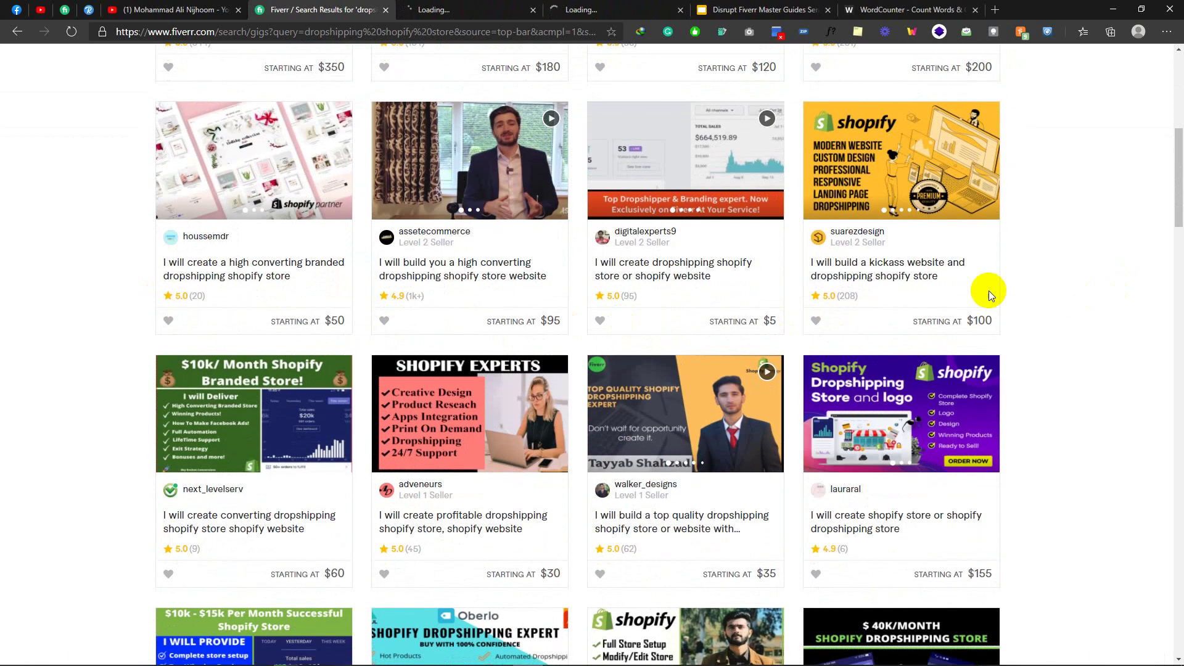
ctrl+click(896, 264)
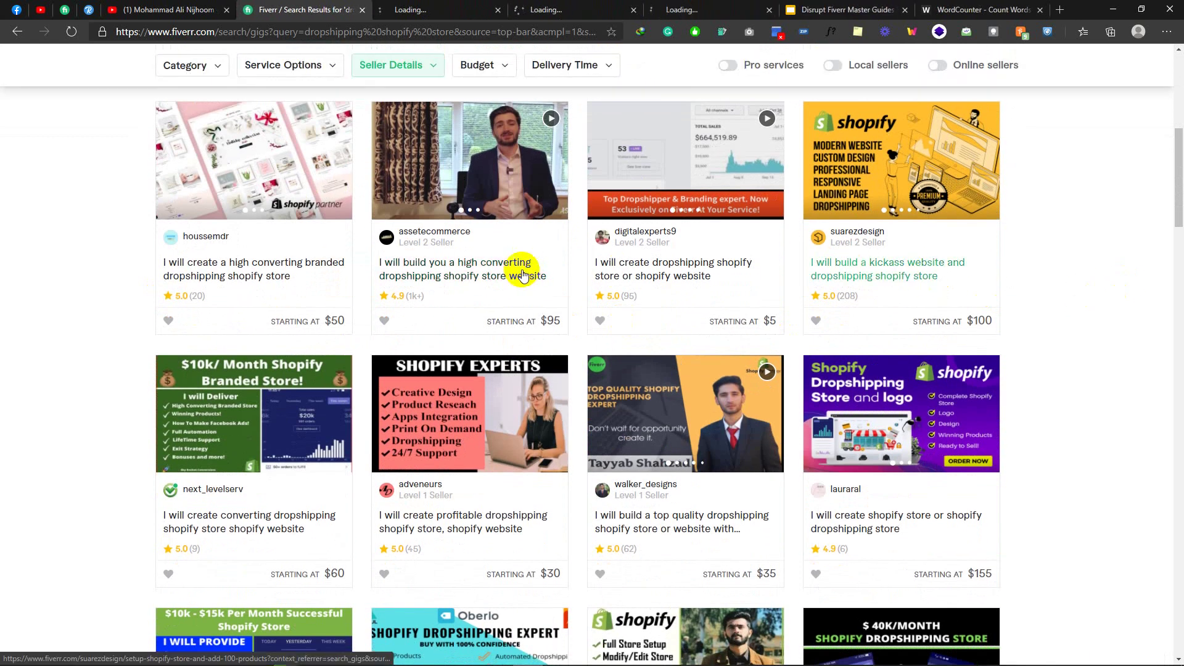
ctrl+click(436, 264)
Step: Open the Rising Talent gigs for a premium Shopify website and an automated Shopify dropshipping store in new tabs
scroll(384, 301, down, 5)
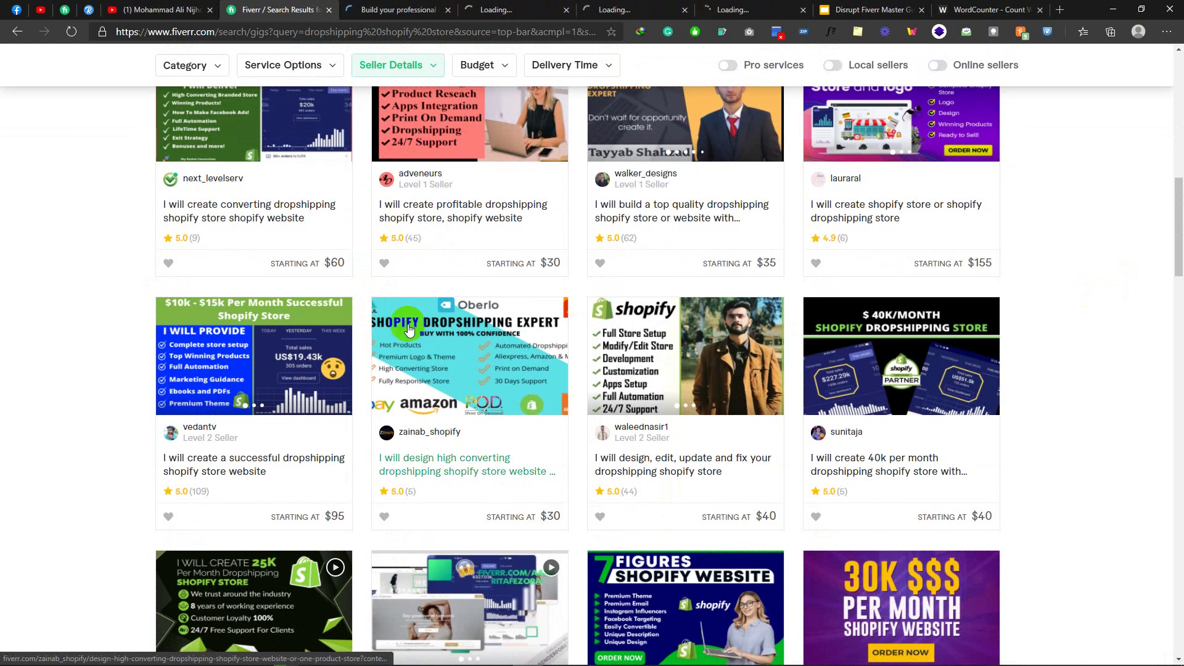
scroll(578, 276, down, 5)
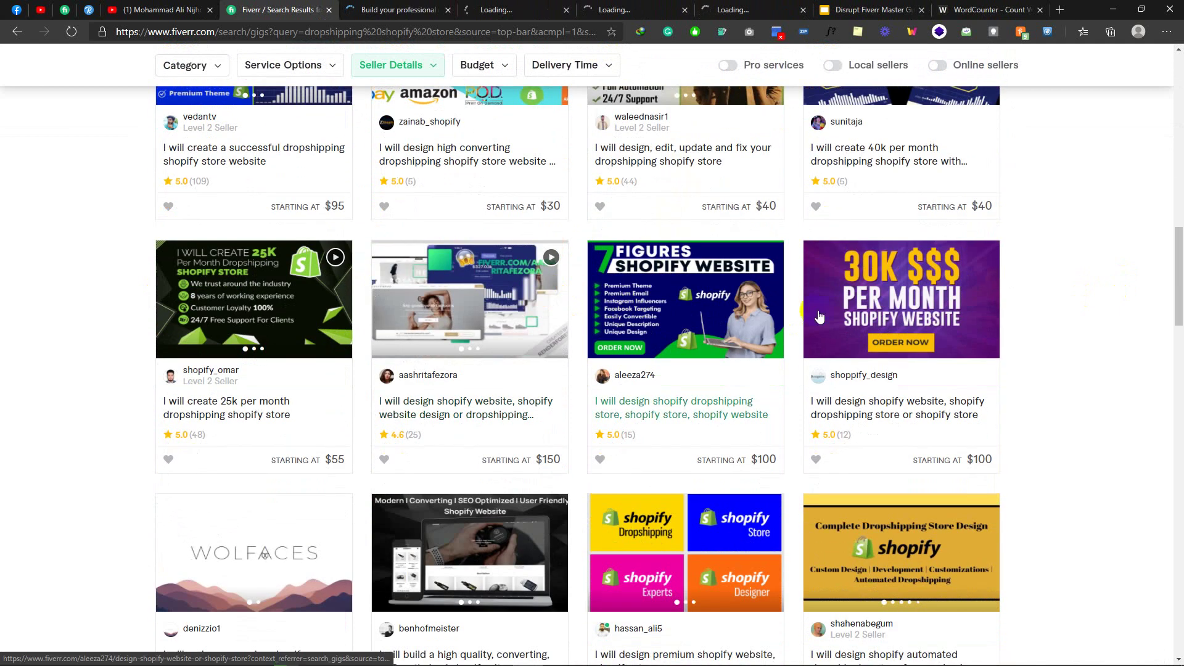
scroll(768, 333, down, 3)
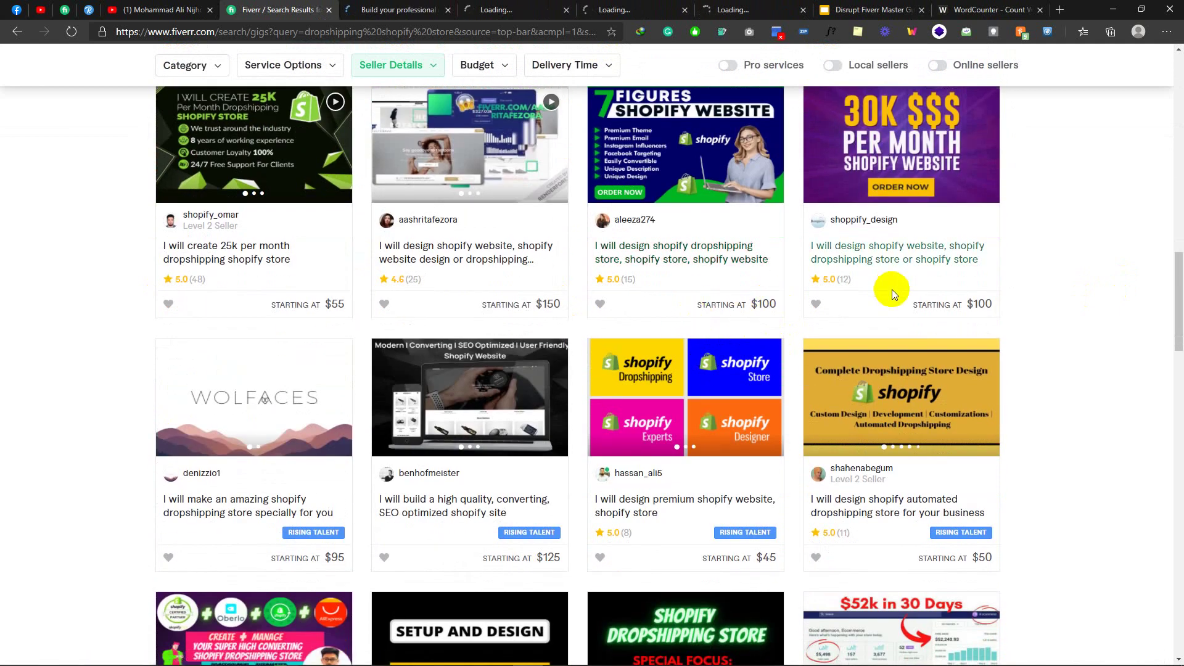
scroll(886, 296, down, 5)
scroll(651, 350, up, 3)
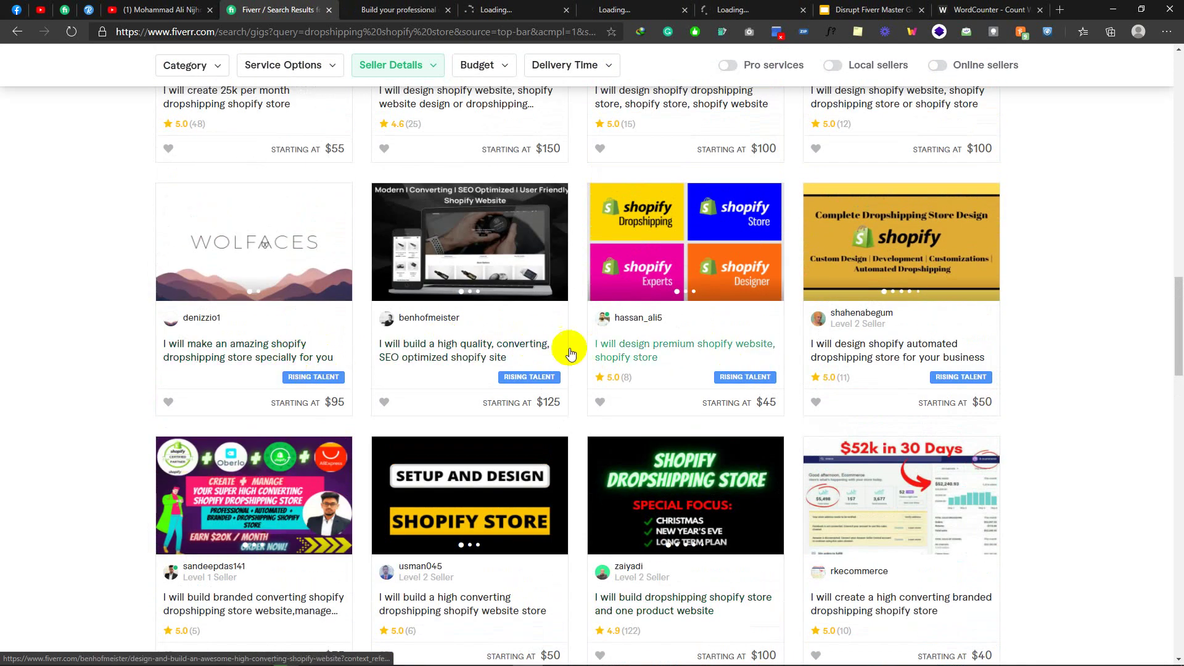
ctrl+click(642, 343)
ctrl+click(853, 346)
scroll(397, 352, down, 10)
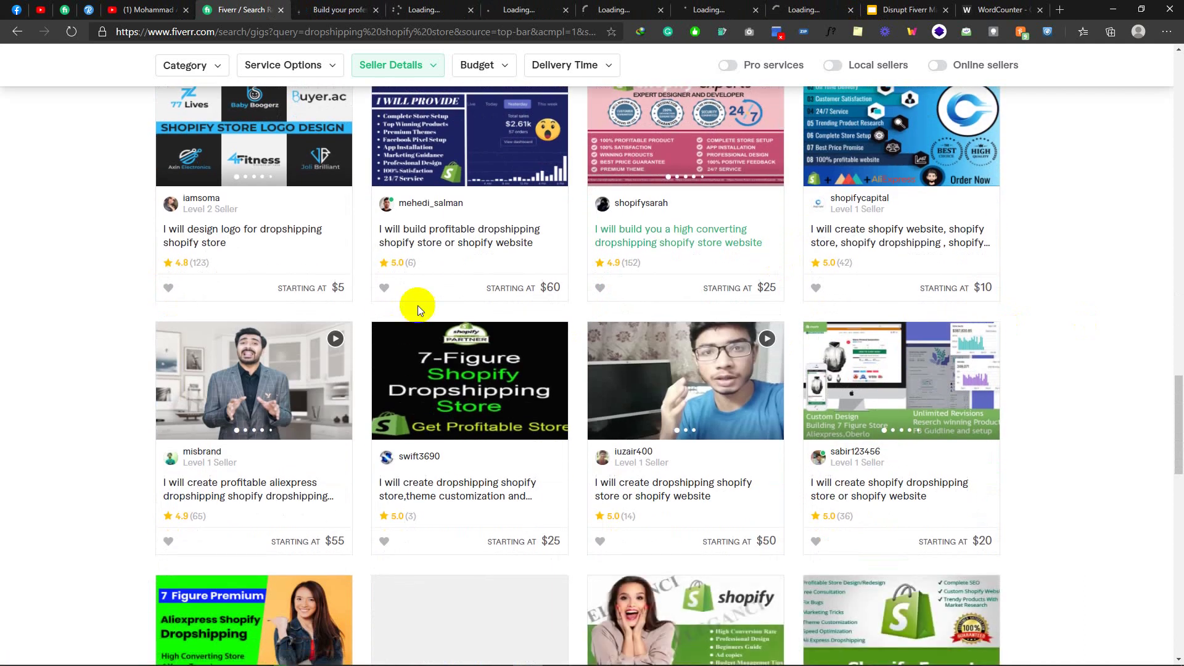
scroll(354, 403, down, 7)
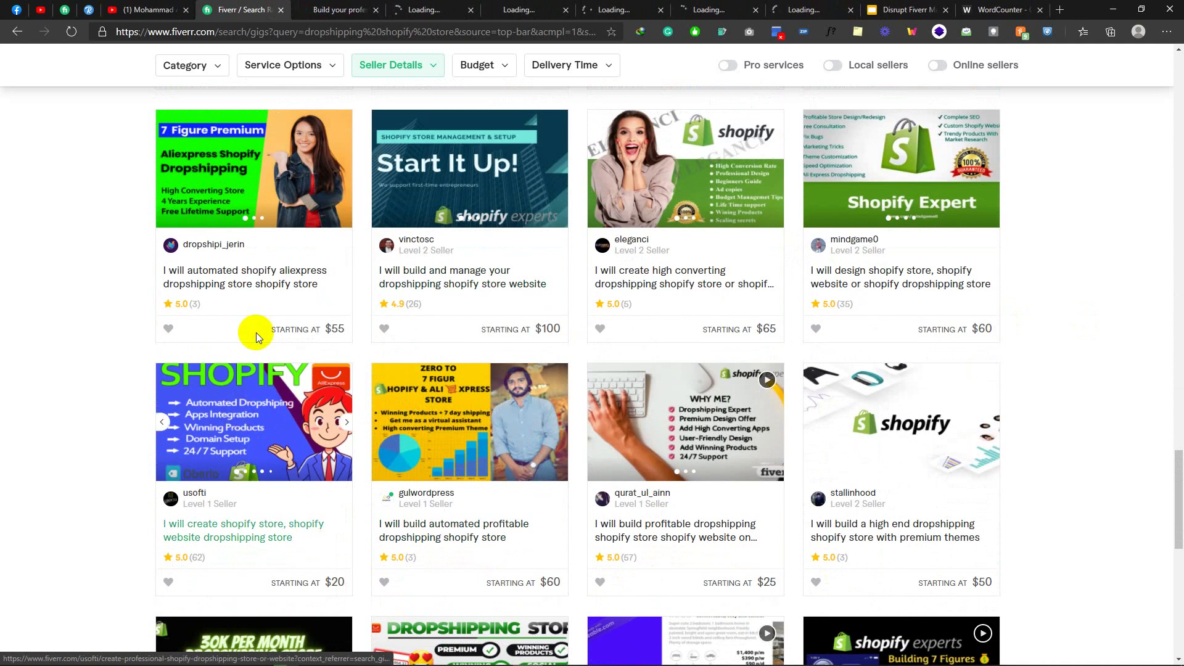
Step: Examine the $350 professional dropshipping Shopify store gig down to its related tags, expanding the FAQ answer on price negotiability
key(ctrl+Tab)
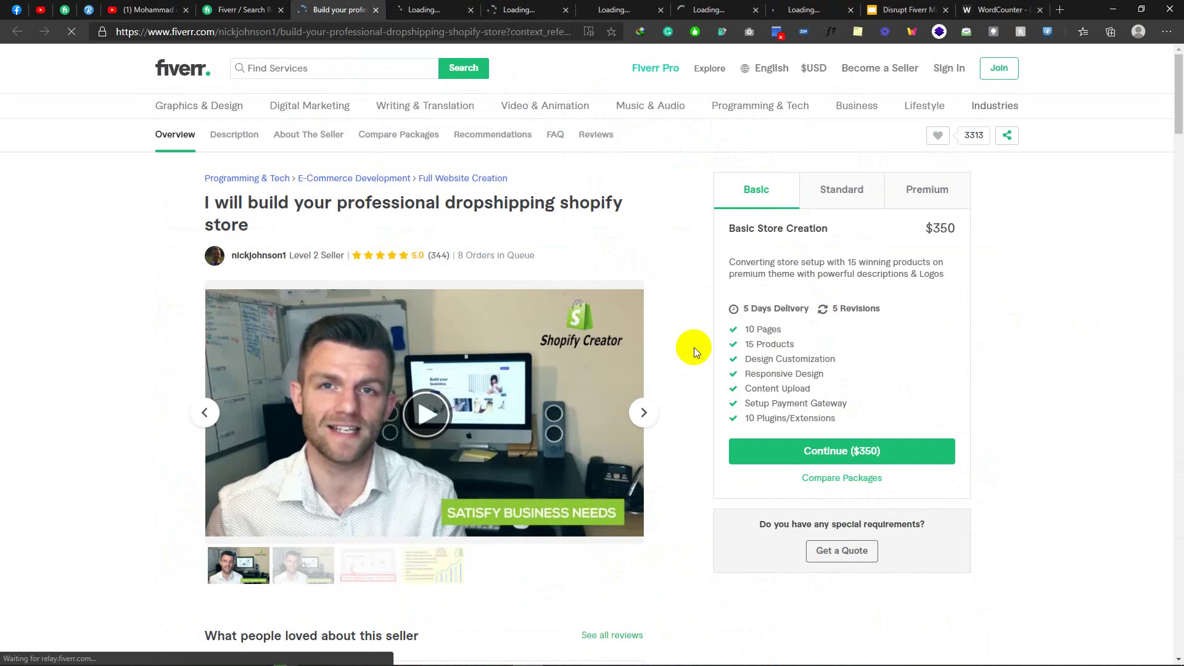
scroll(695, 342, down, 20)
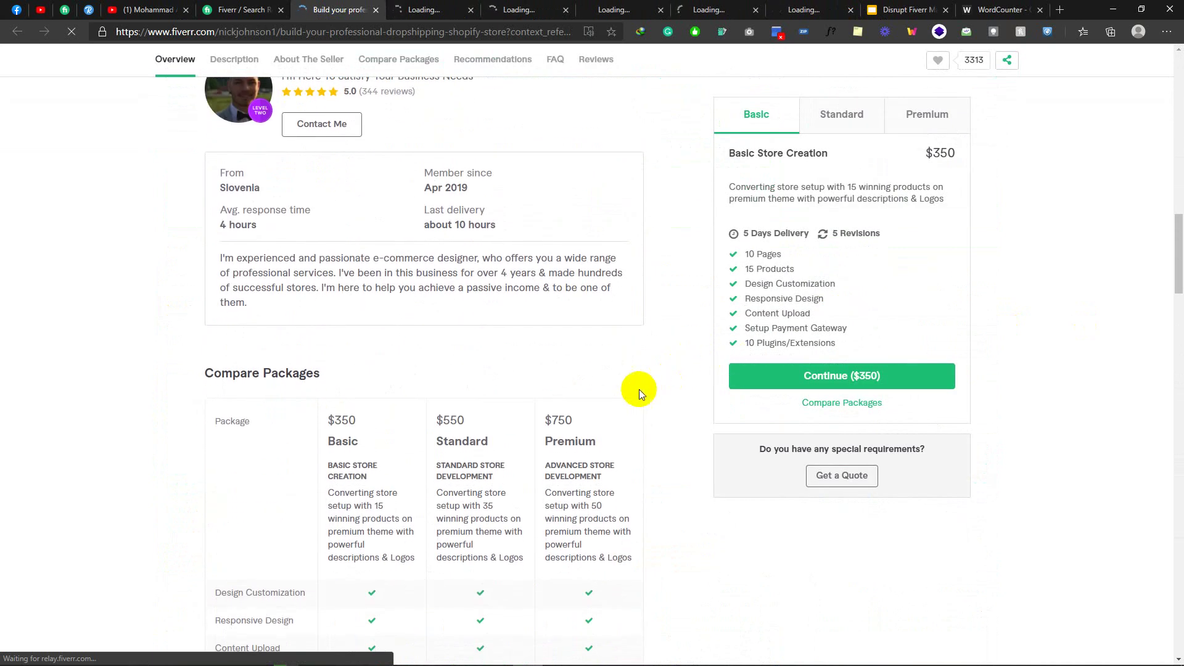
scroll(640, 389, down, 15)
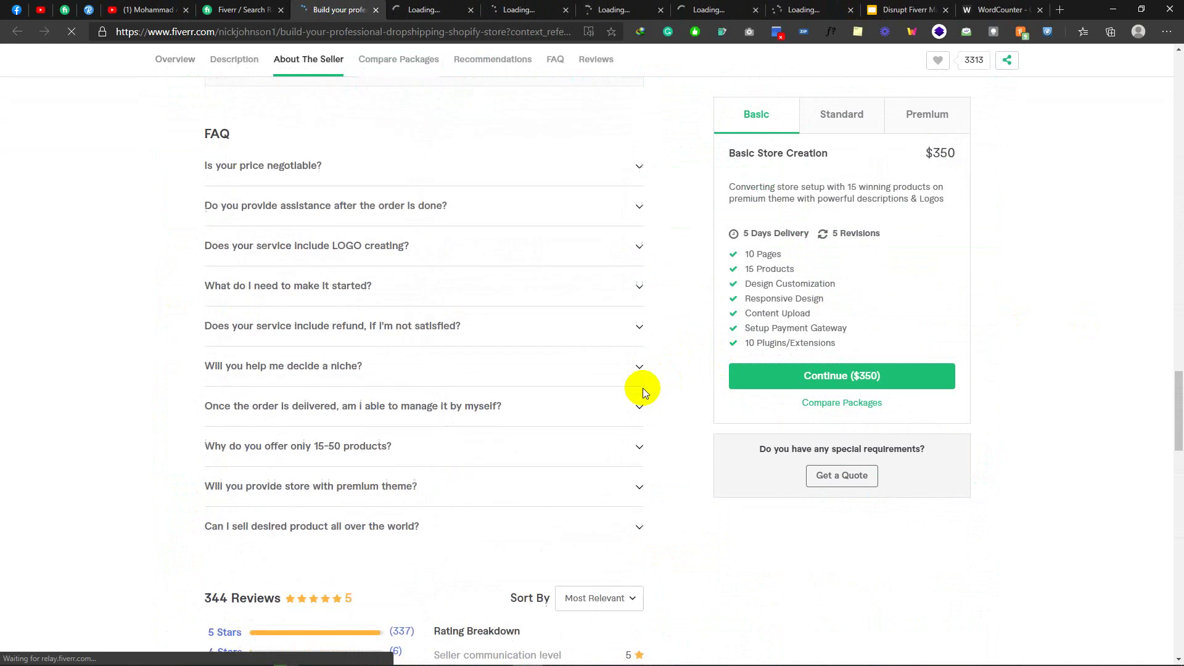
scroll(643, 388, down, 6)
scroll(643, 383, up, 8)
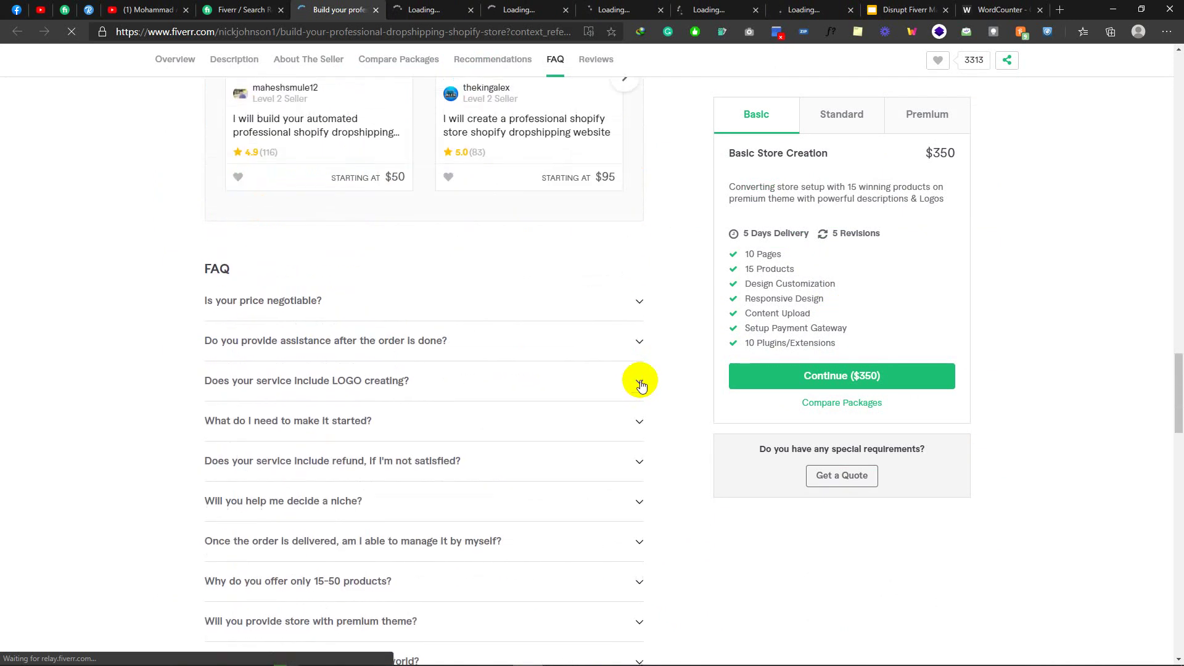
scroll(642, 383, up, 4)
scroll(383, 132, down, 6)
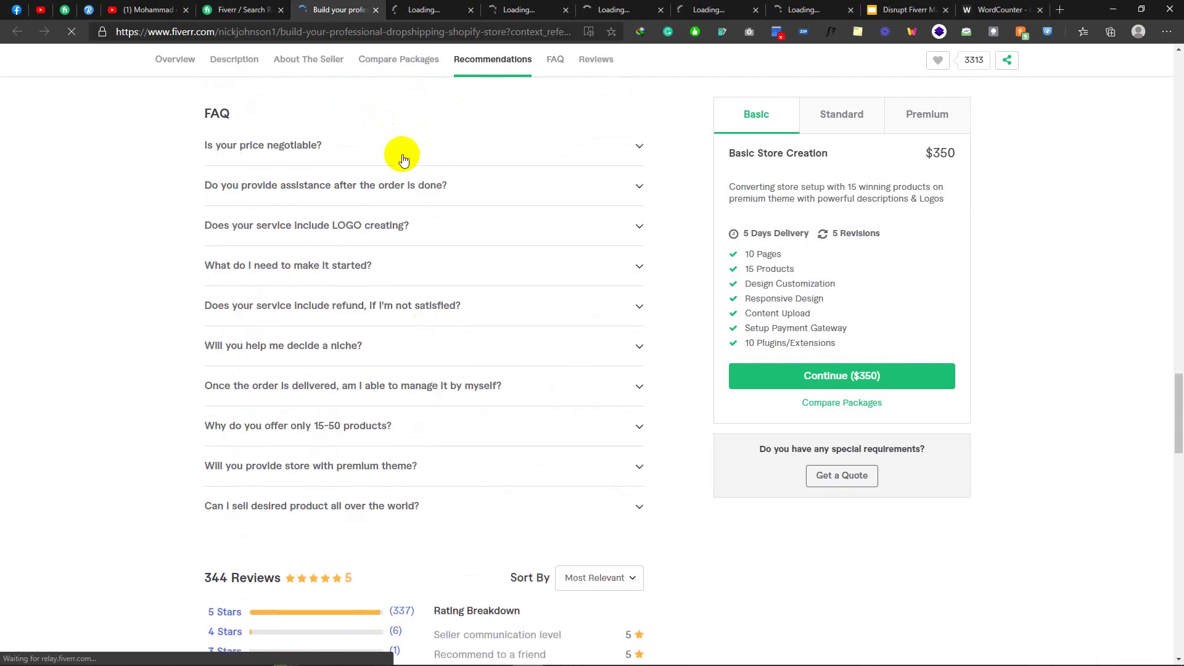
click(404, 160)
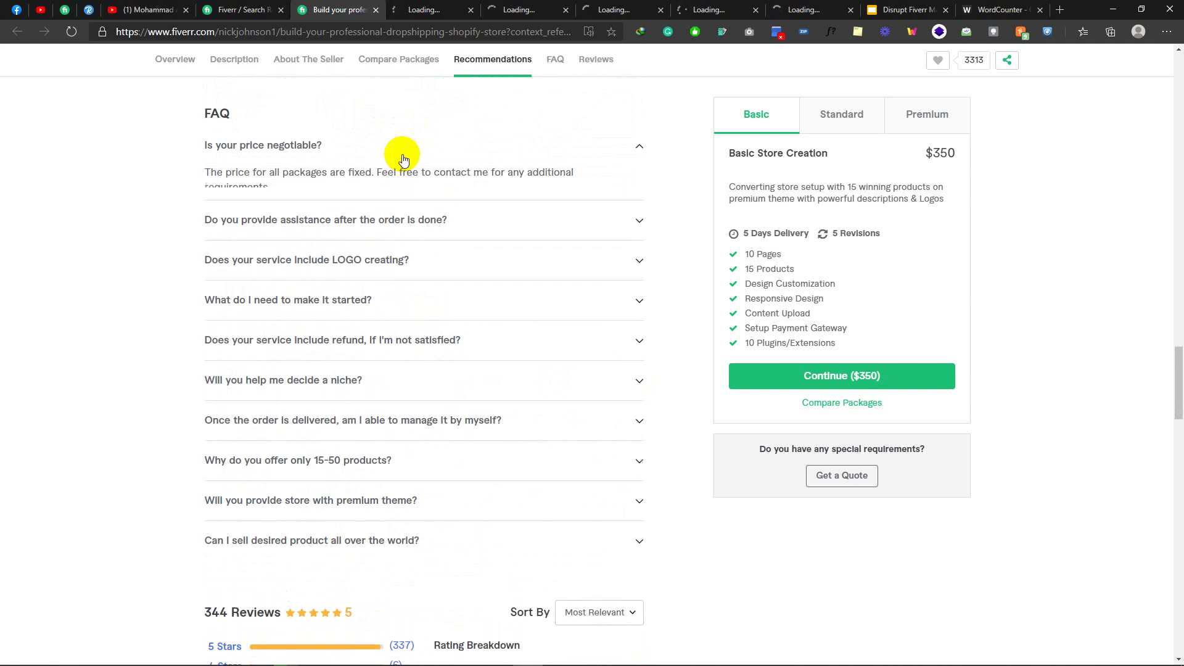
scroll(432, 222, down, 20)
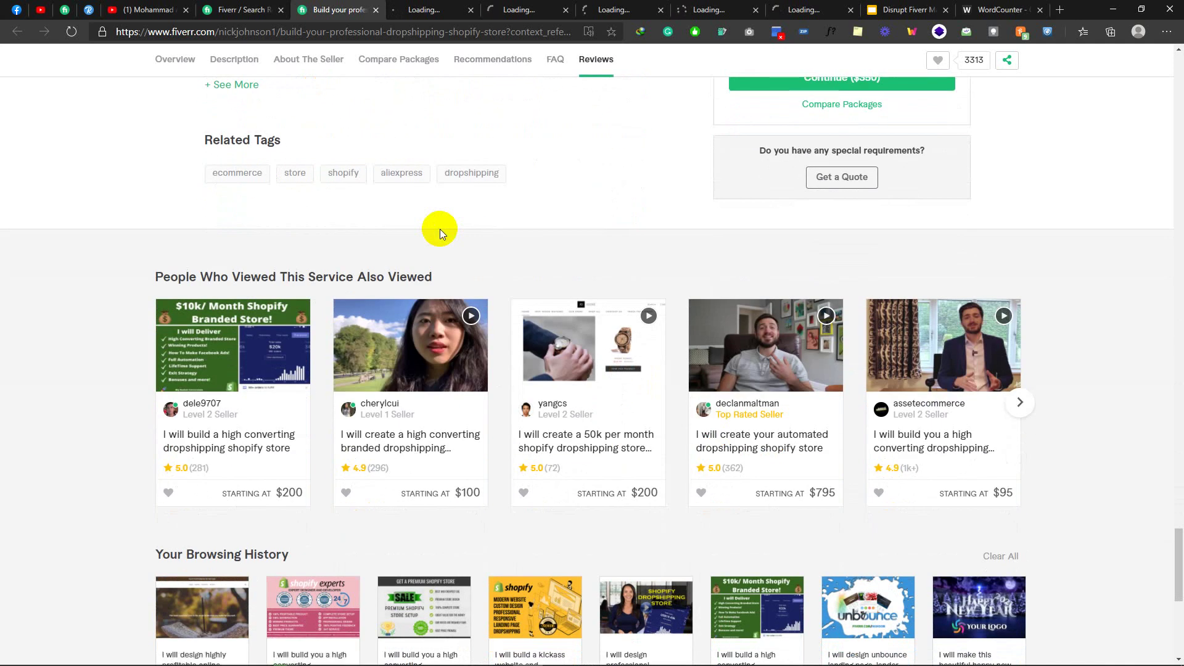
scroll(440, 233, up, 3)
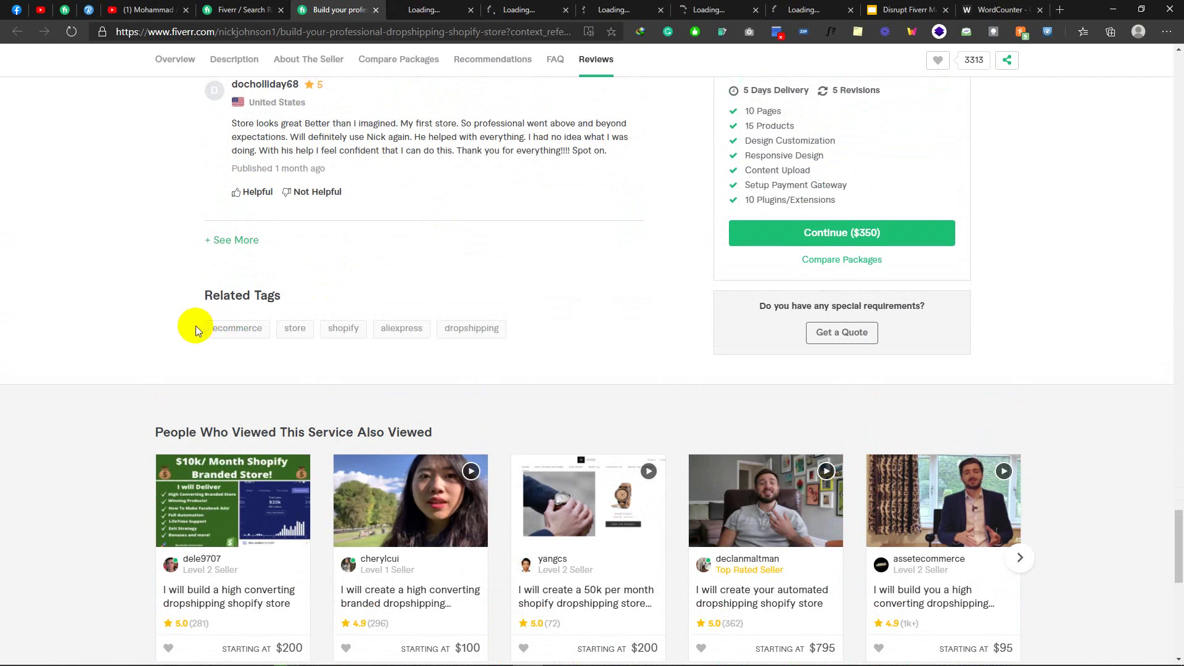
Step: Copy all of the gig's related tags and replace the existing notes in Sublime Text with them
drag(195, 325, 513, 332)
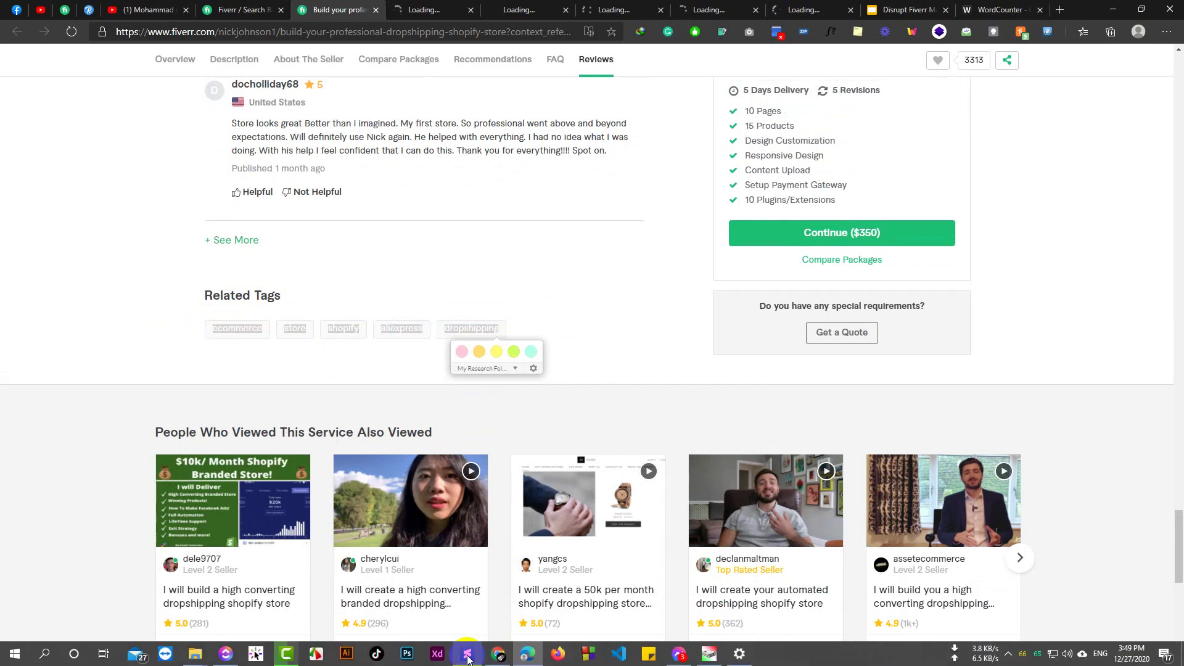
click(468, 655)
click(435, 335)
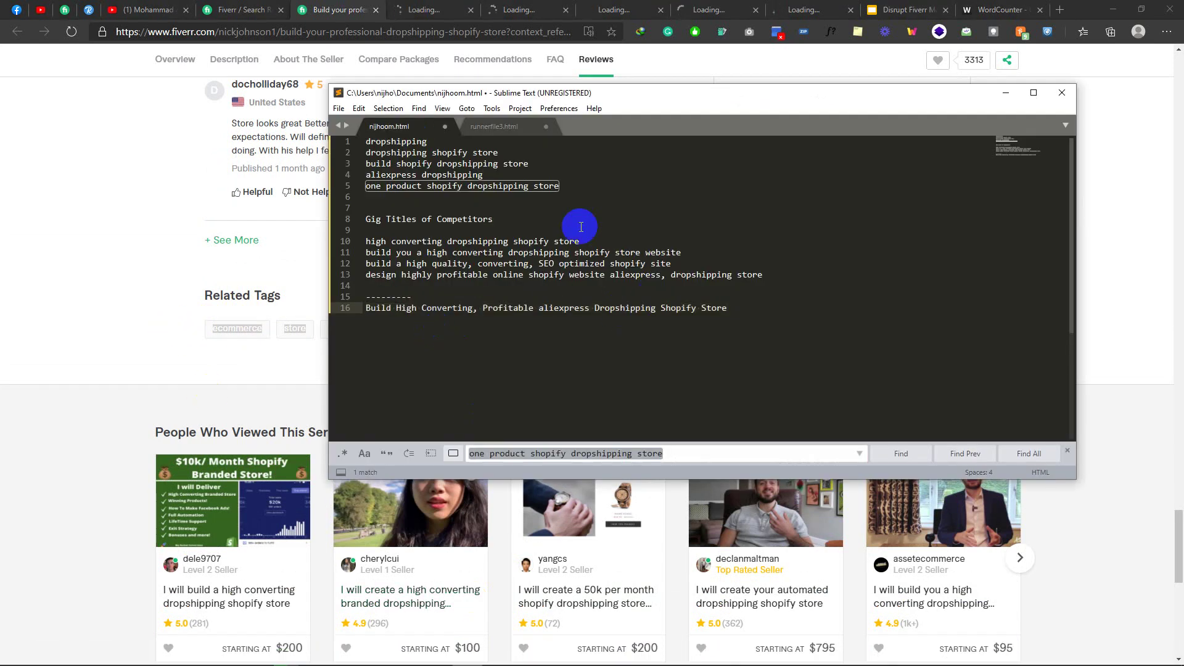
key(ctrl+a)
text(ecommercestoreshopifyaliexpressdropshipping)
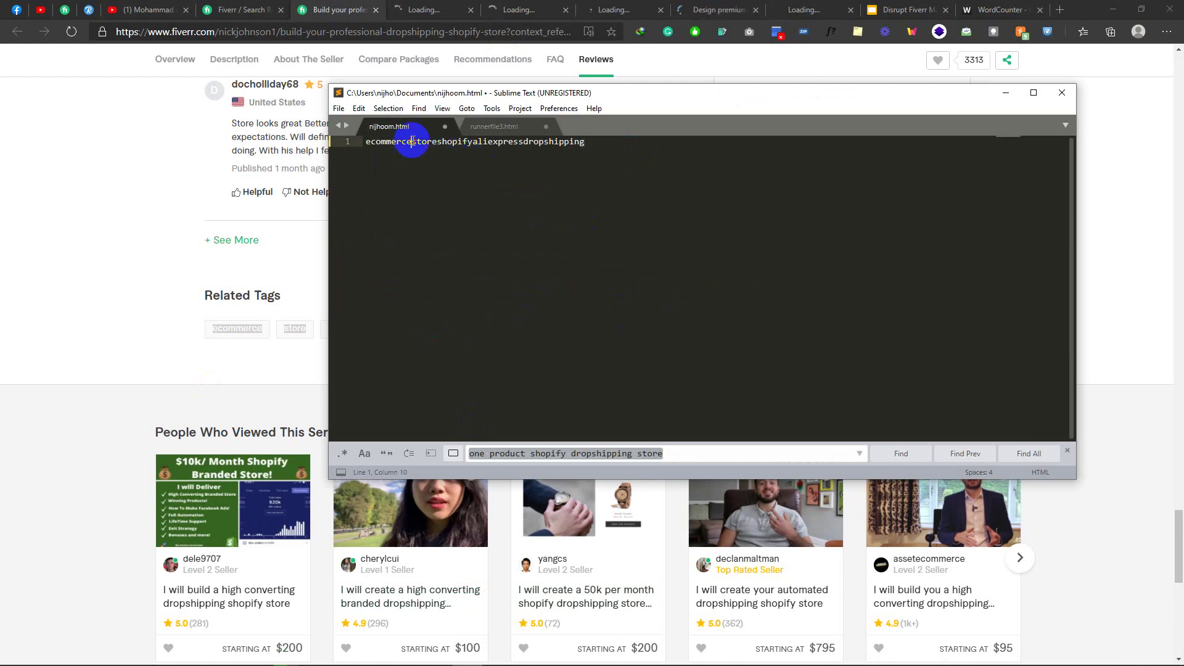
Step: Split the pasted tags onto separate lines: ecommerce, store, shopify, aliexpress and dropshipping
key(Return)
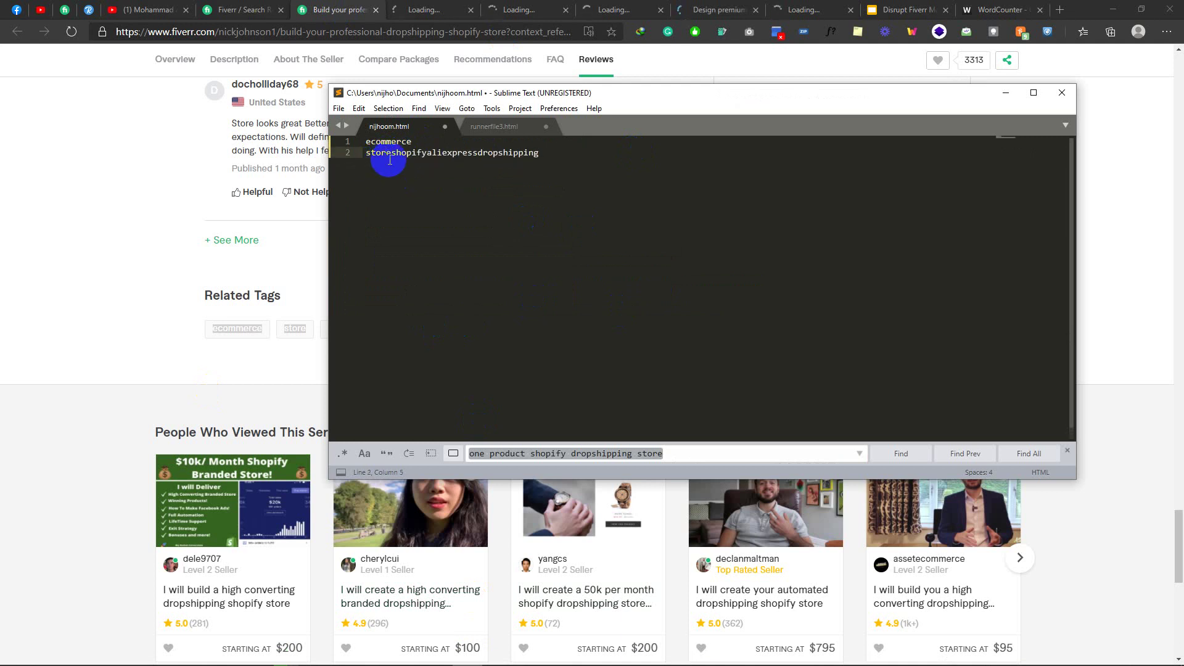
key(Return)
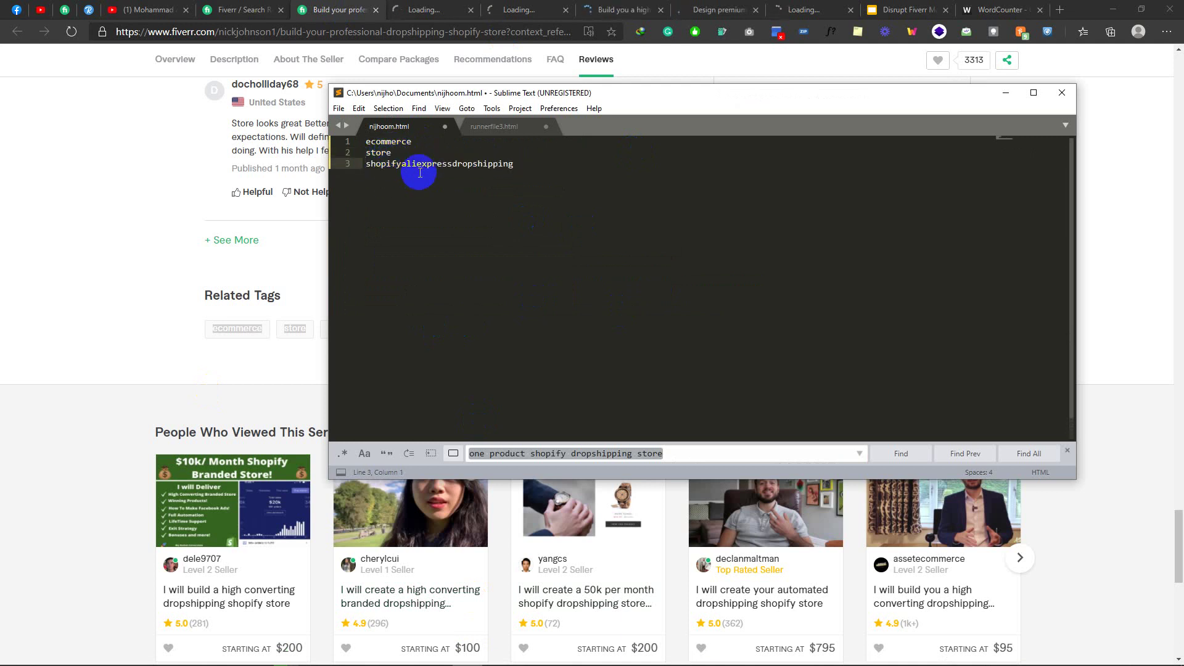
click(402, 164)
key(Return)
click(417, 174)
key(Return)
click(384, 49)
Step: Examine the $200 high converting dropshipping Shopify store gig from its overview through the description, FAQ and reviews to the related tags
key(ctrl+Tab)
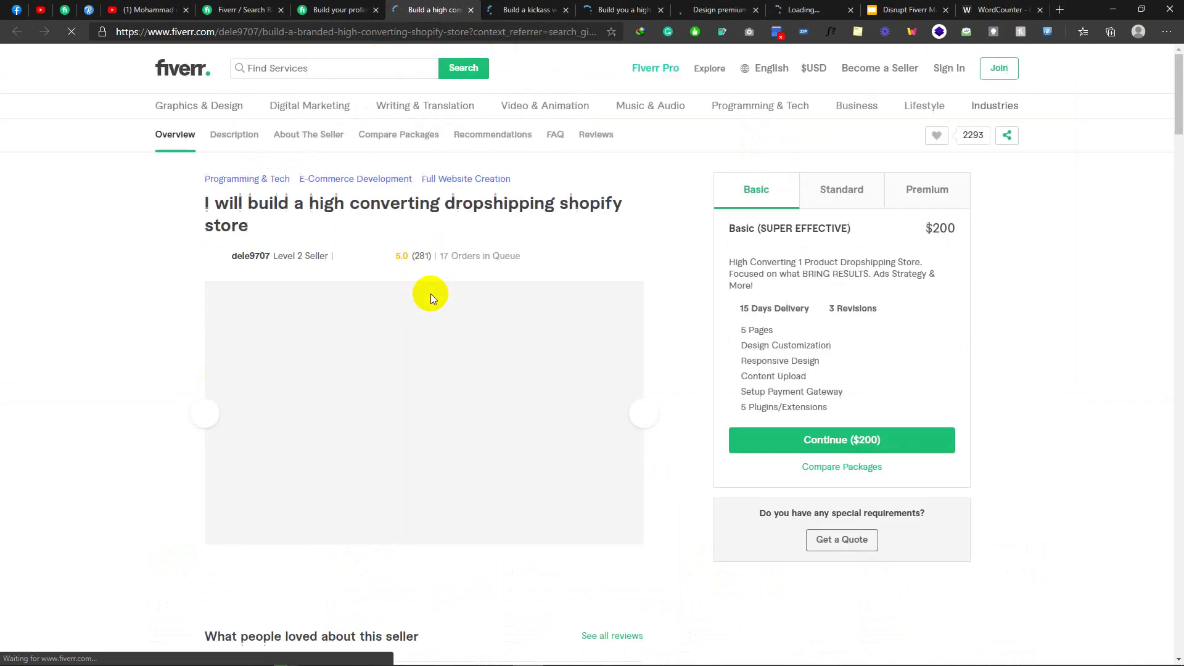
scroll(649, 261, down, 20)
scroll(596, 296, up, 20)
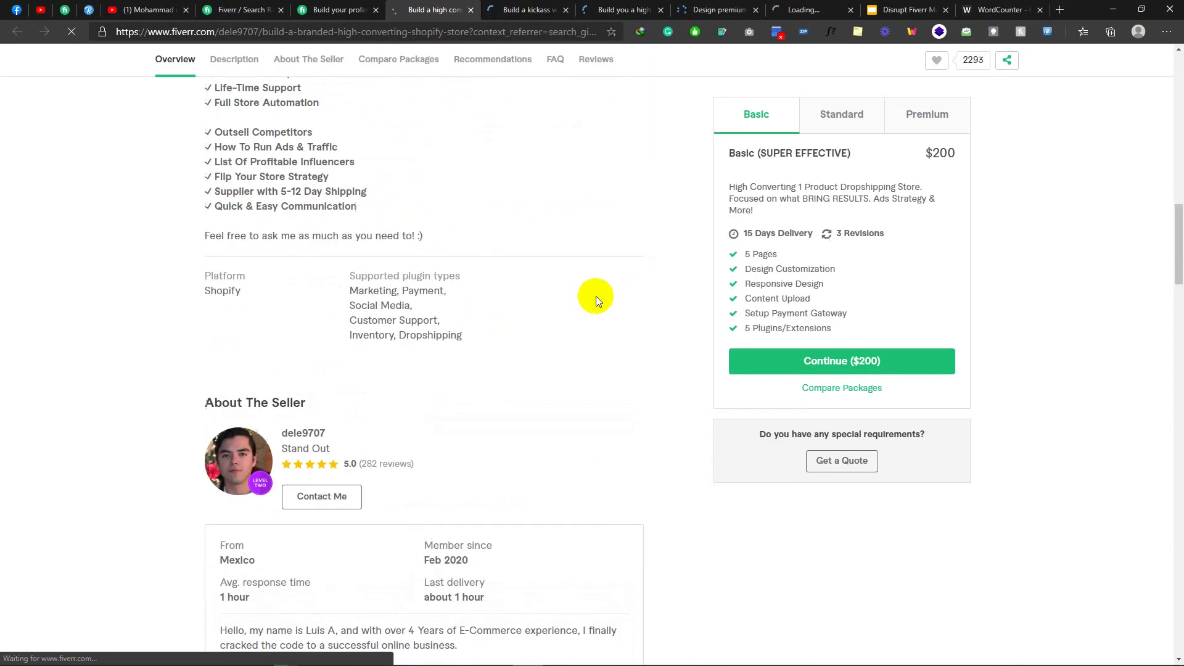
scroll(506, 265, down, 15)
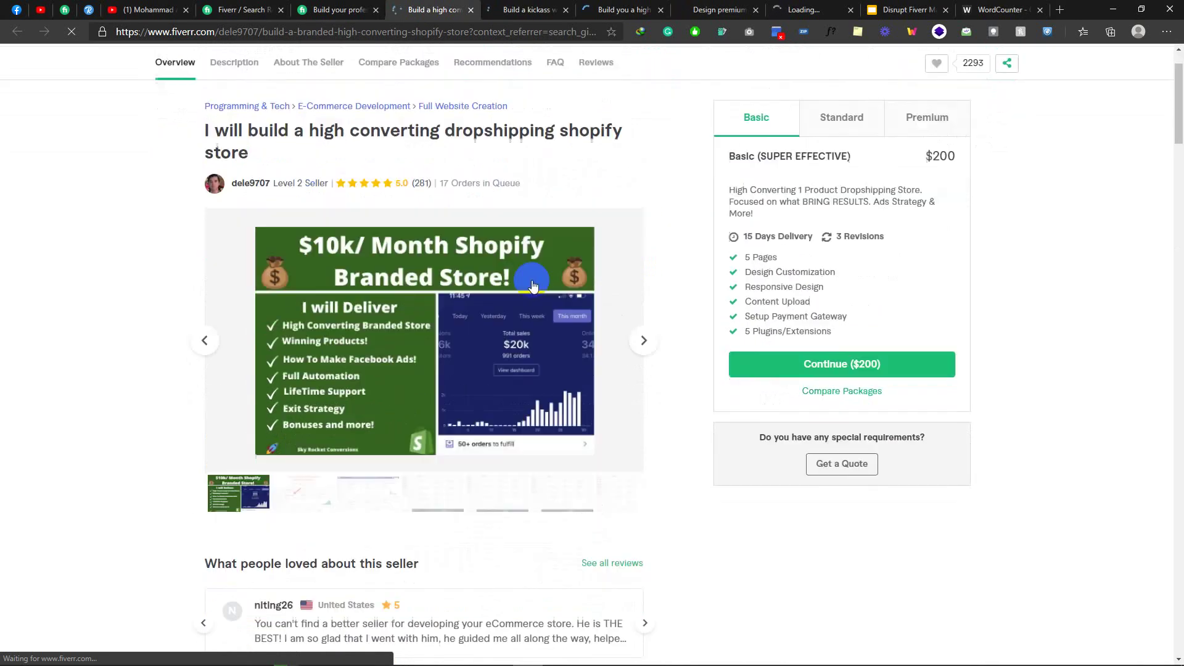
scroll(532, 282, down, 15)
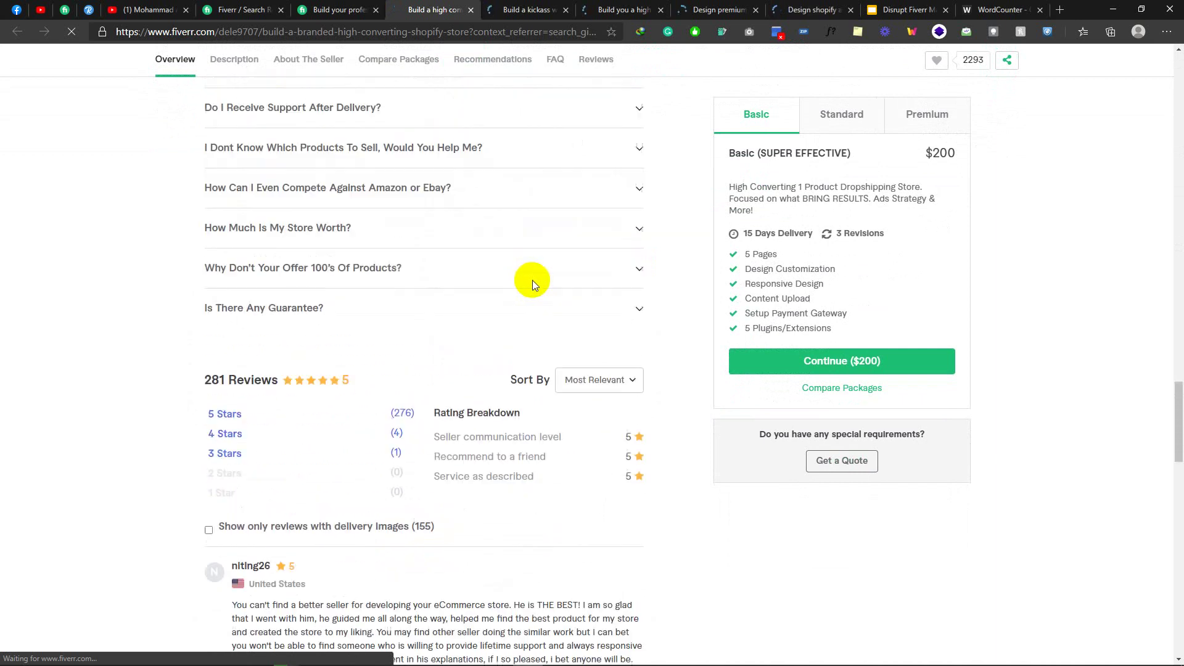
scroll(529, 302, down, 13)
scroll(529, 299, up, 8)
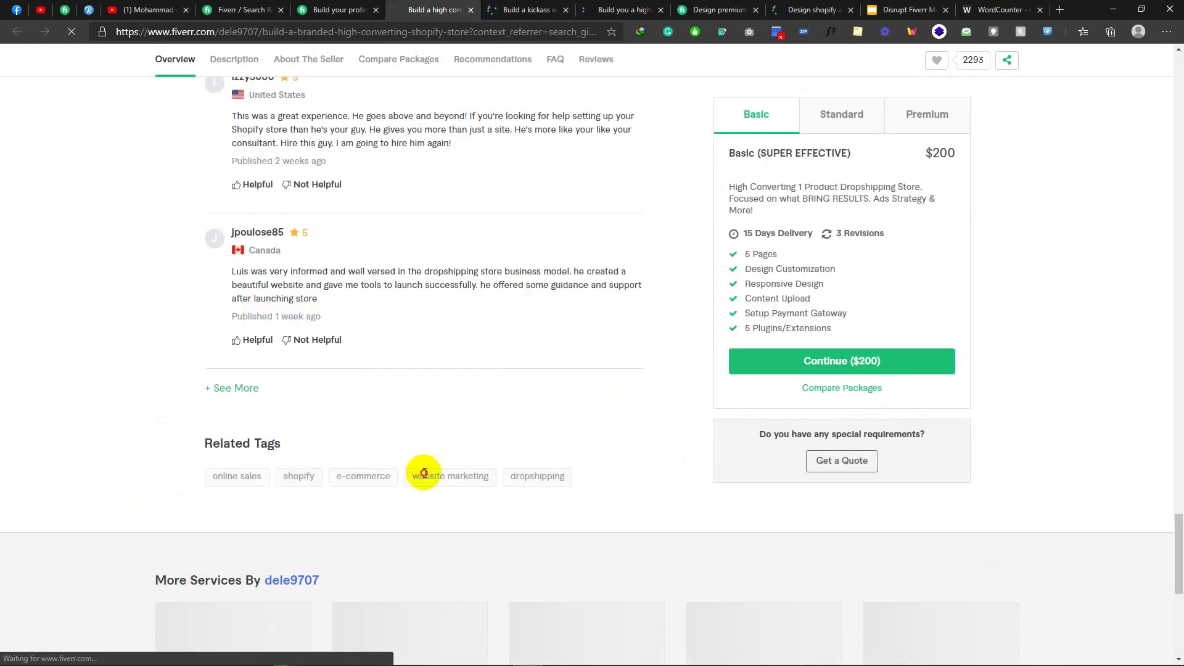
scroll(579, 485, up, 10)
scroll(578, 485, down, 17)
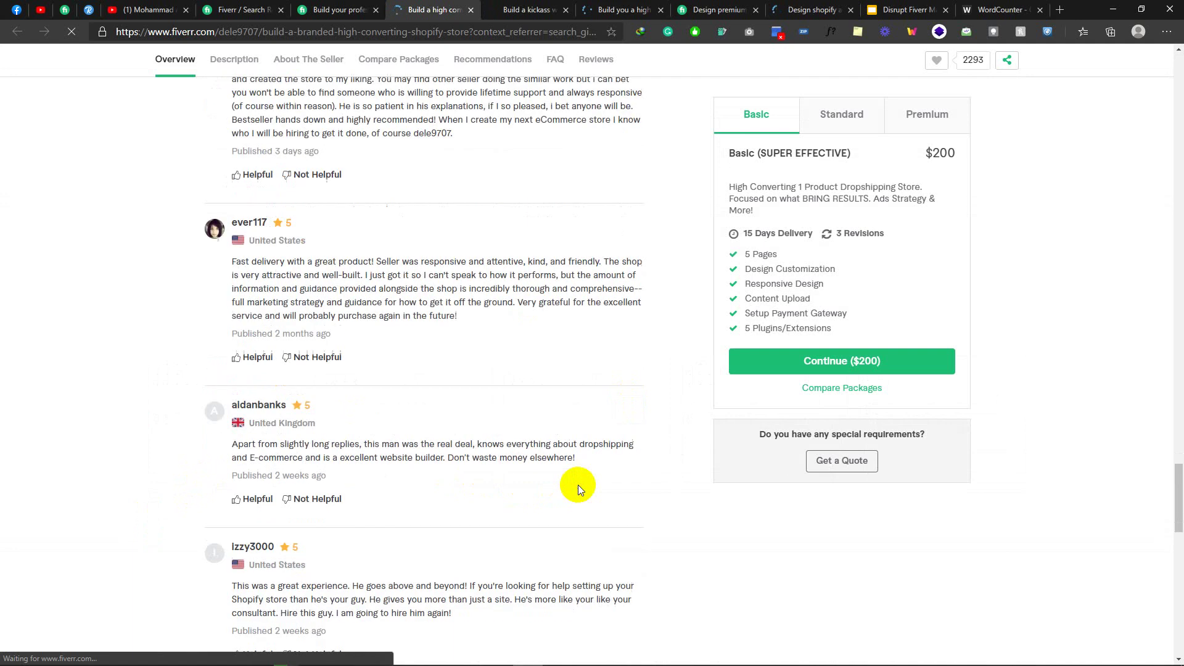
scroll(586, 485, up, 4)
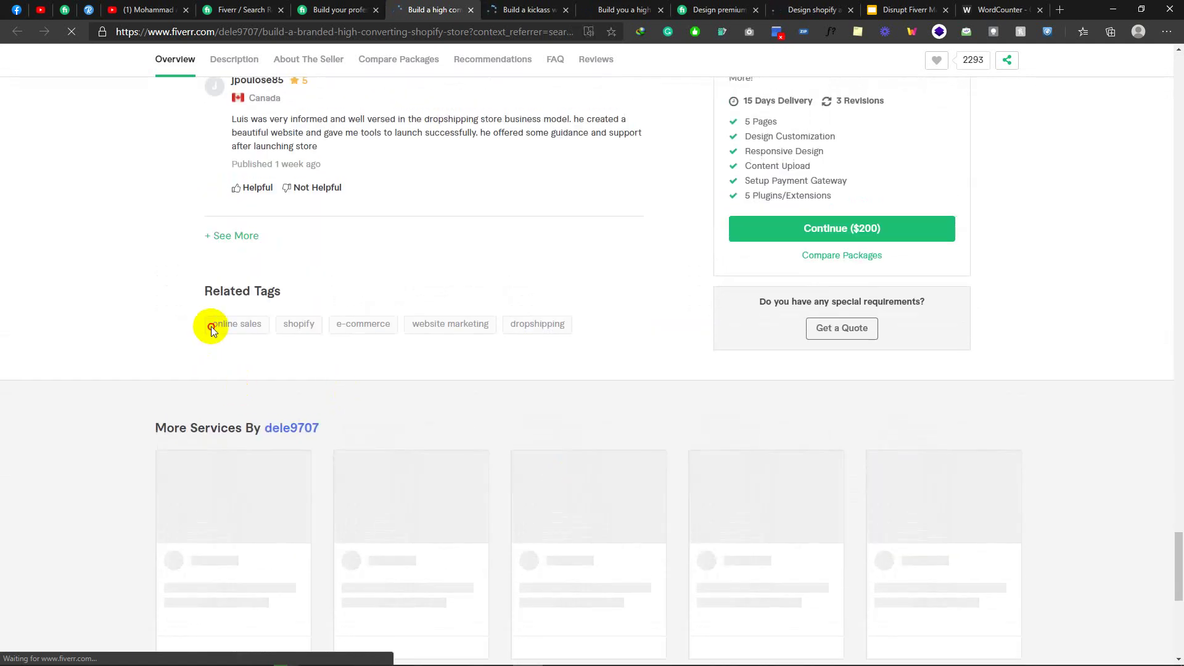
Step: Copy all related tags of the $200 gig and add them below the existing list in the Sublime Text note, after a blank line
click(553, 339)
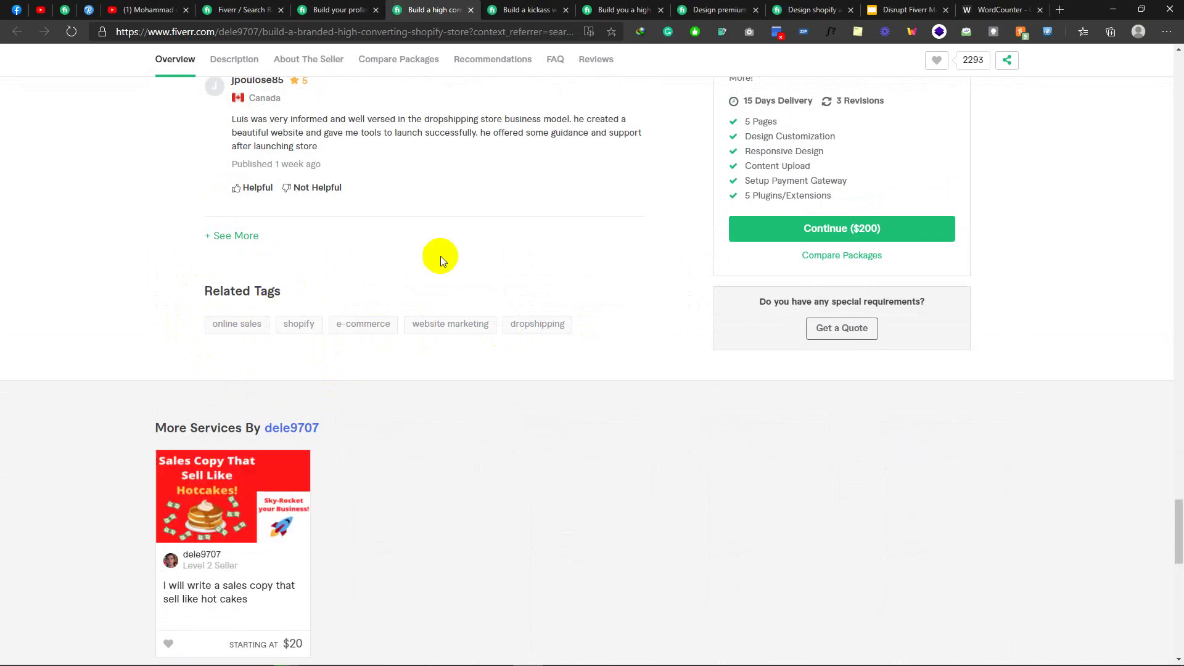
mouse_move(177, 296)
mouse_down()
mouse_move(299, 325)
mouse_move(579, 334)
mouse_up()
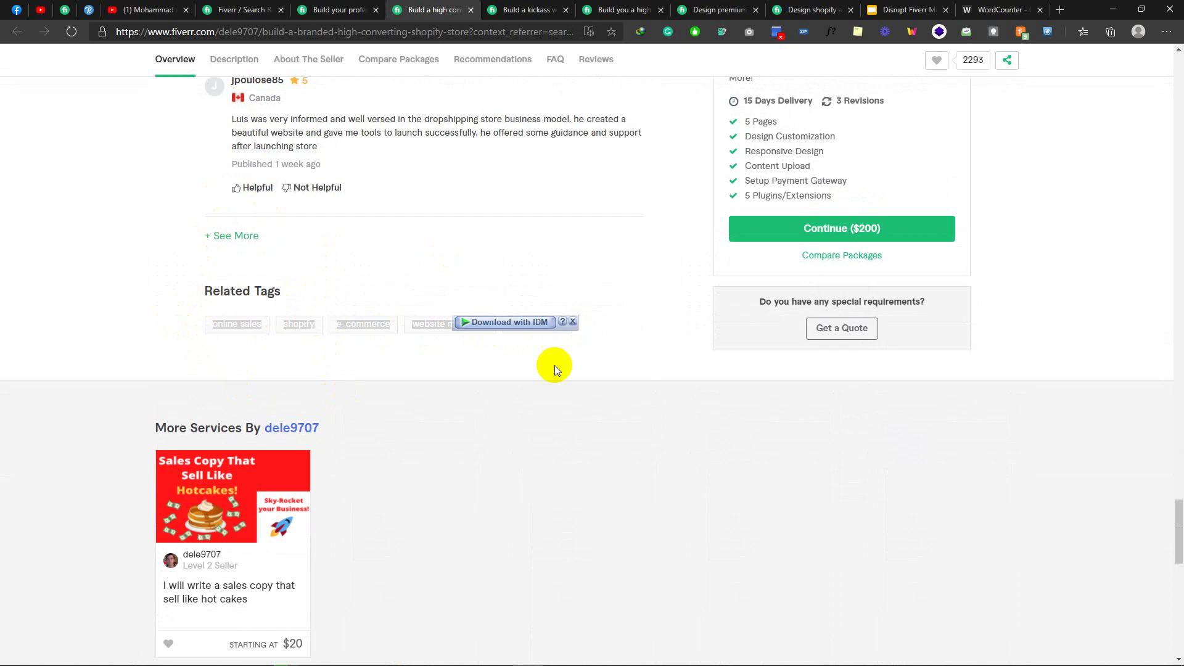
click(476, 658)
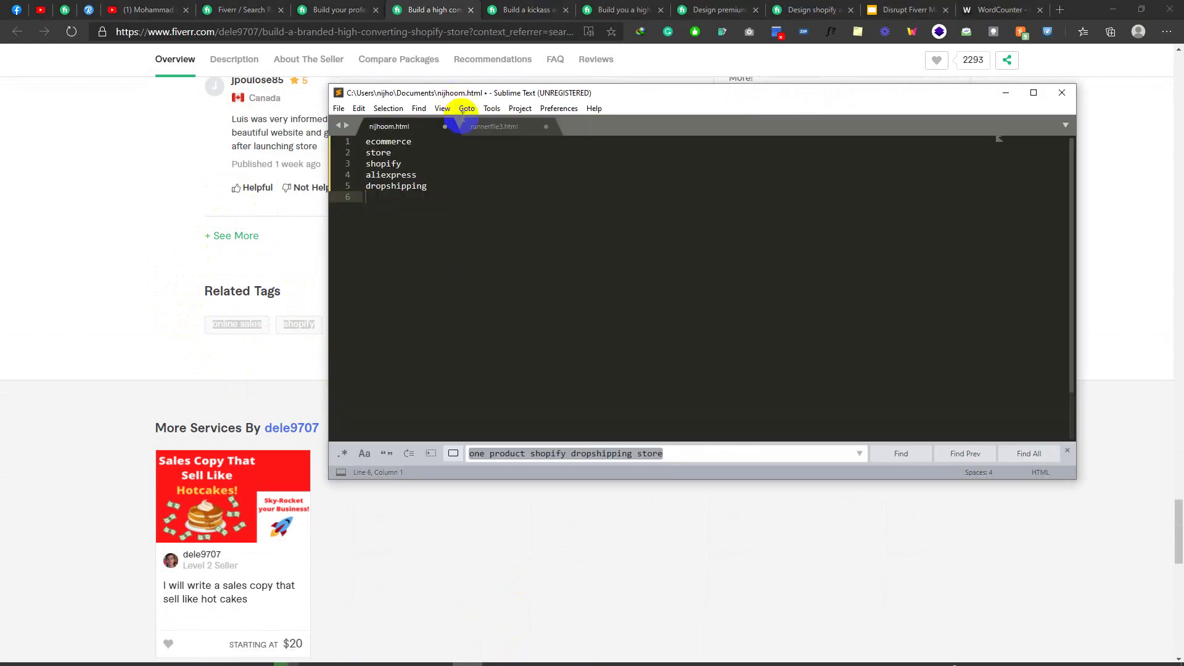
click(450, 190)
text(online salesshopifye-commercewebsite marketingdropshipping)
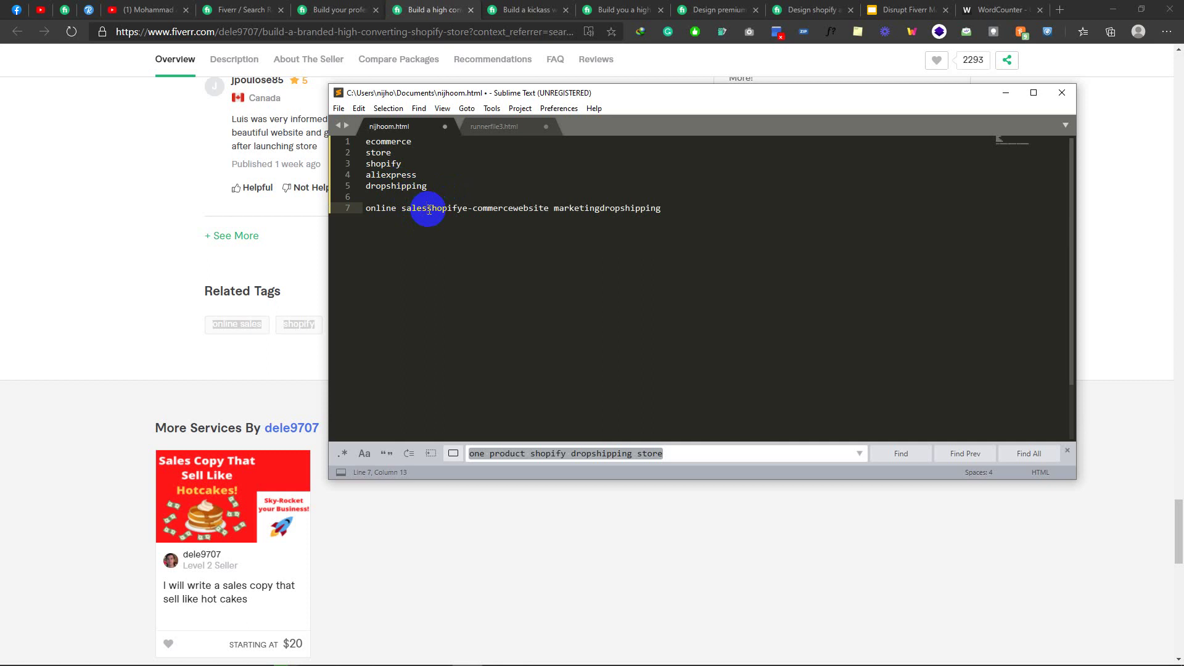
Step: Split the added tags into separate lines (online sales, shopify, e-commerce, website marketing, dropshipping), move the note window aside and return to the gig page
key(Return)
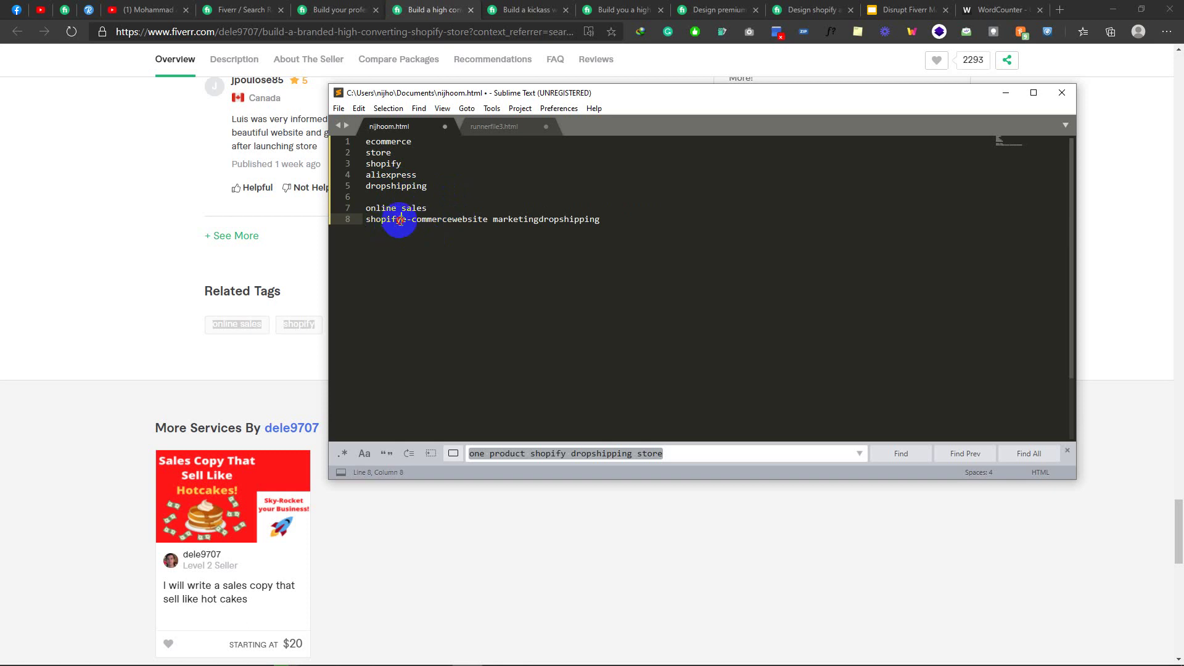
key(Return)
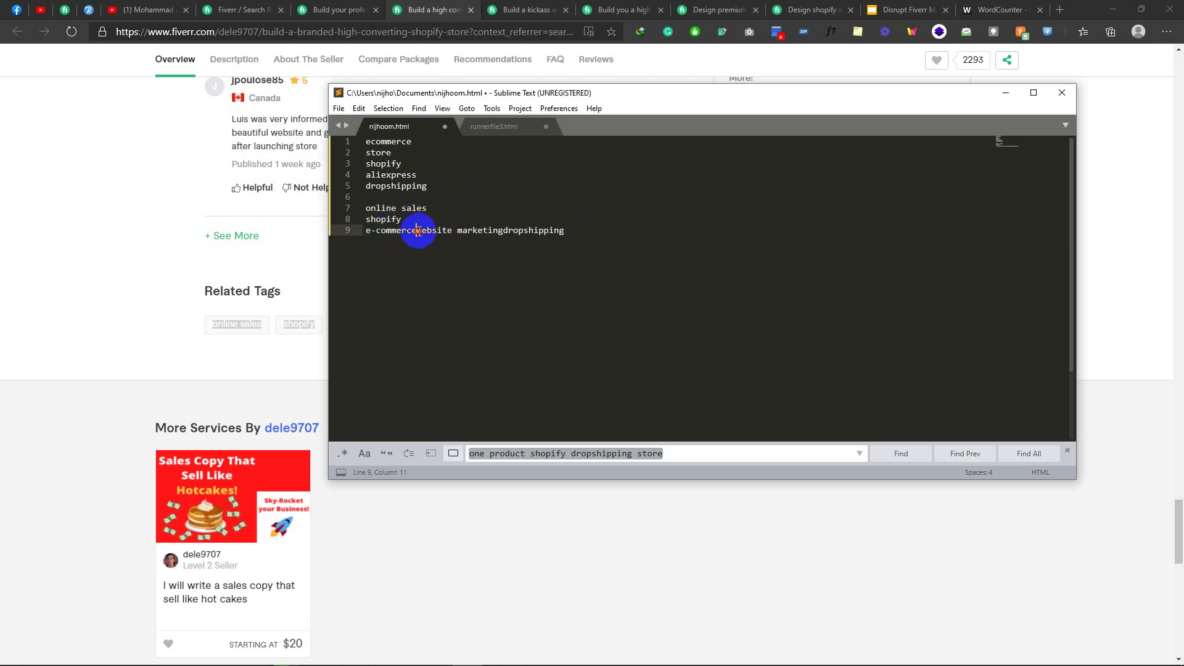
key(Return)
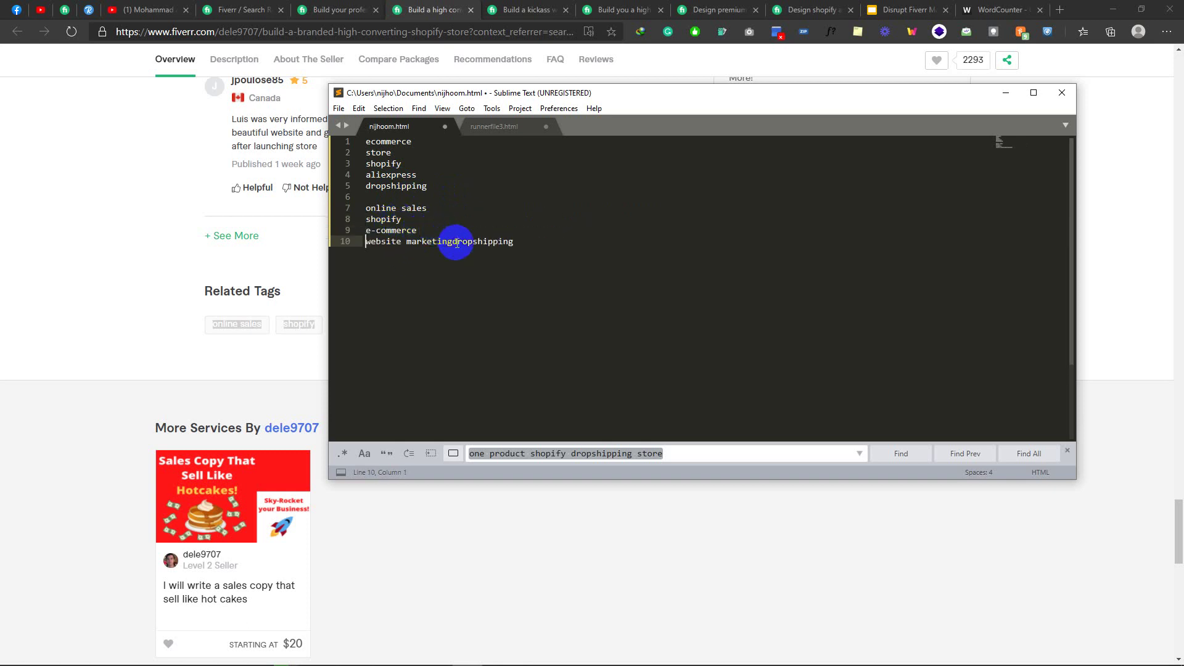
key(Return)
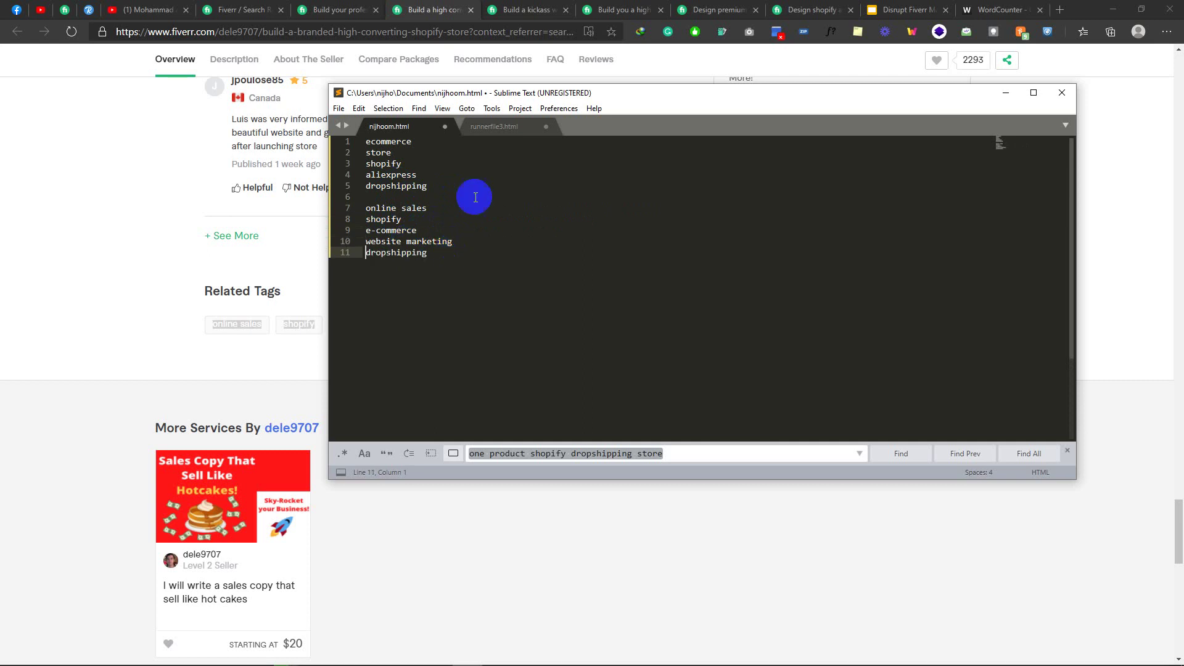
drag(529, 94, 770, 136)
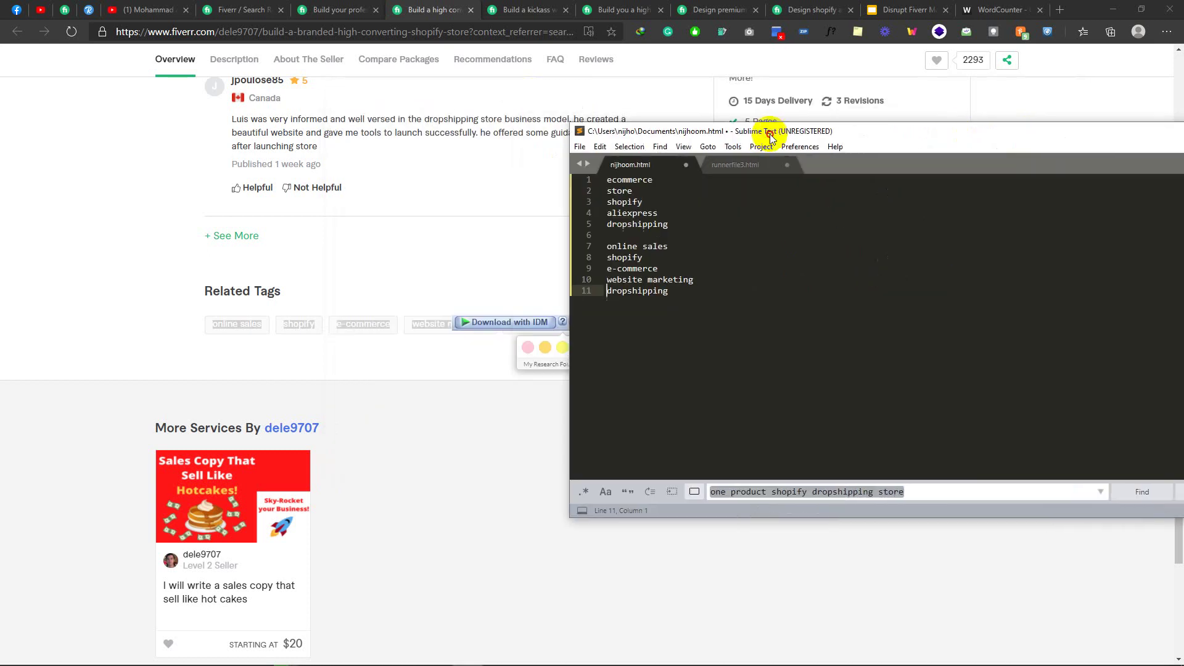
click(512, 375)
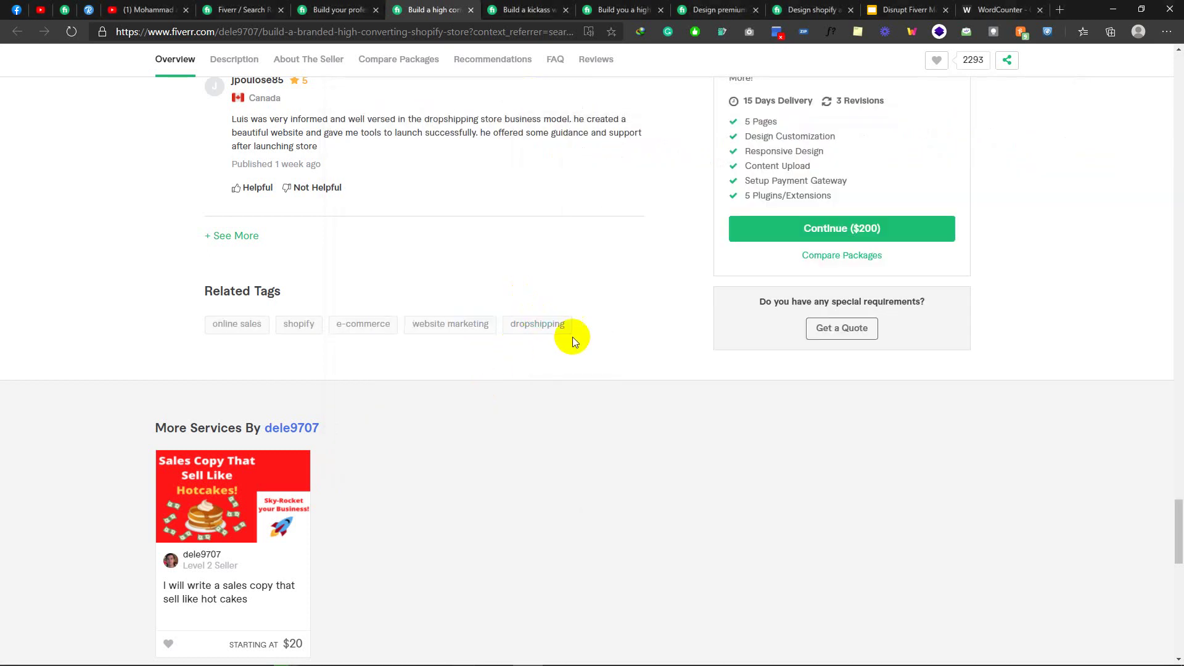
Step: Copy all related tags of the $100 Starter Package Shopify gig and append them to the Sublime Text note after a blank line
key(ctrl+Tab)
scroll(454, 483, down, 15)
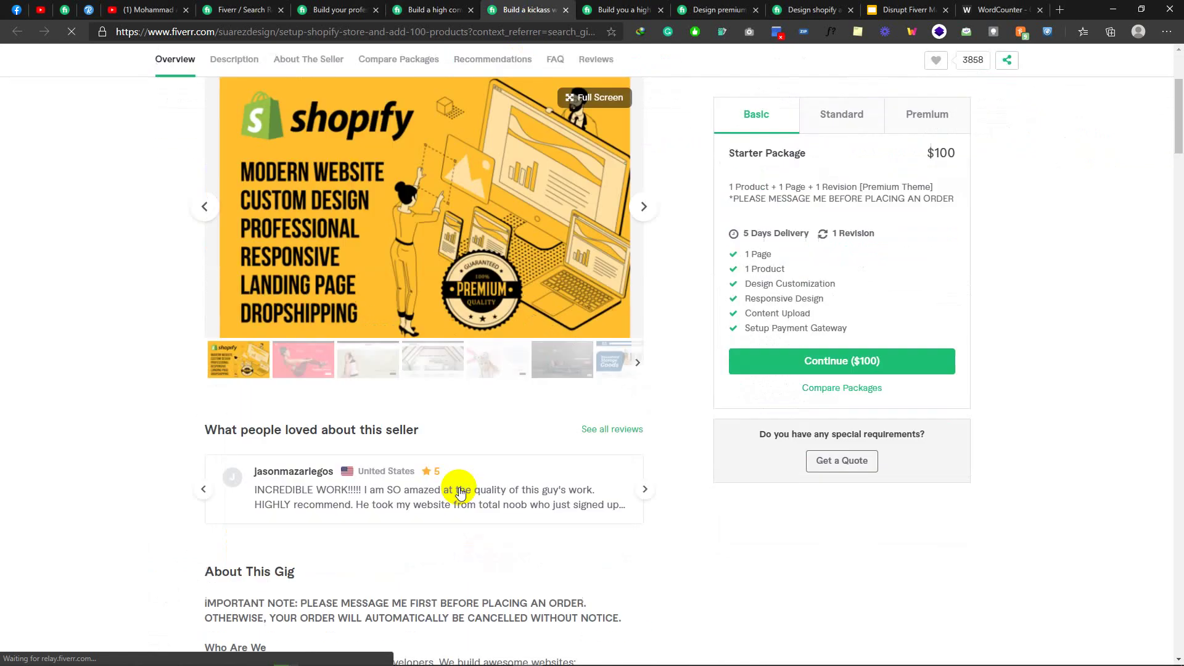
scroll(447, 480, down, 8)
scroll(443, 482, down, 20)
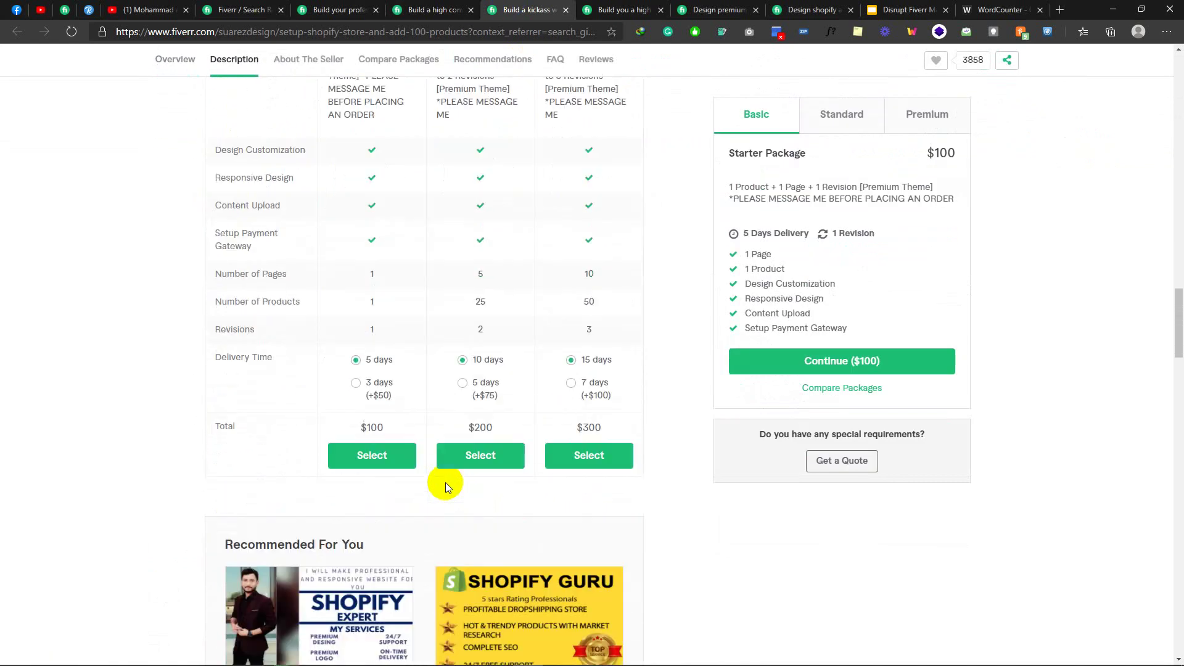
scroll(437, 487, down, 8)
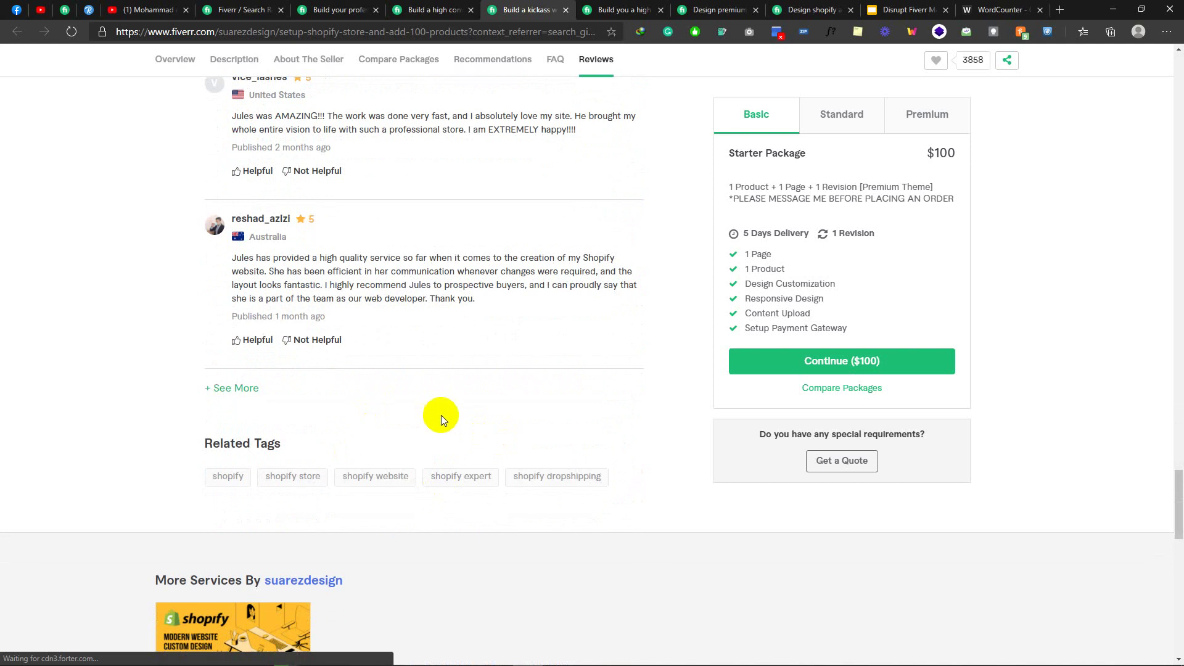
drag(197, 476, 616, 487)
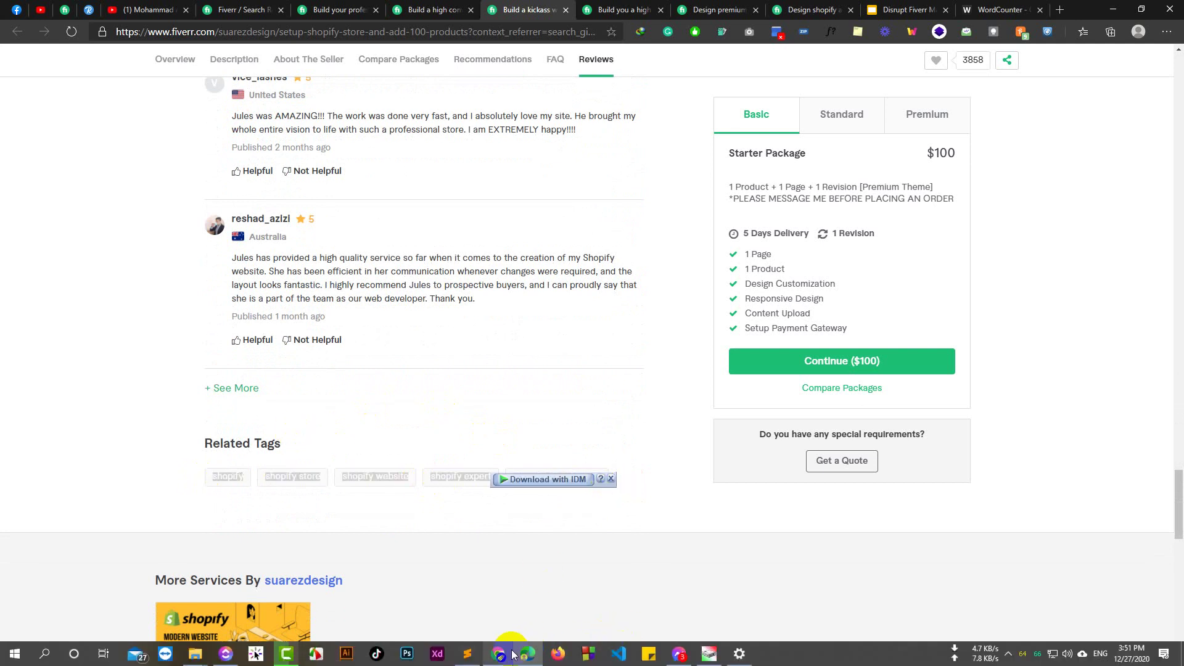
drag(498, 654, 709, 299)
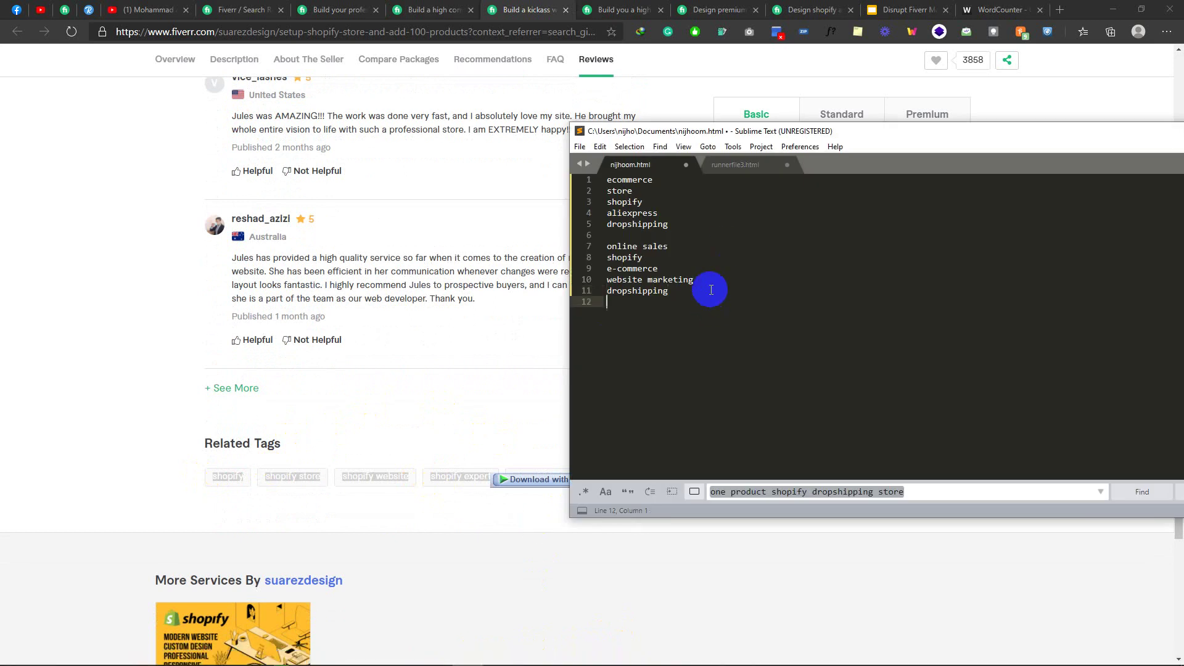
key(Return)
text(shopifyshopify storeshopify websiteshopify expertshopify dropshipping)
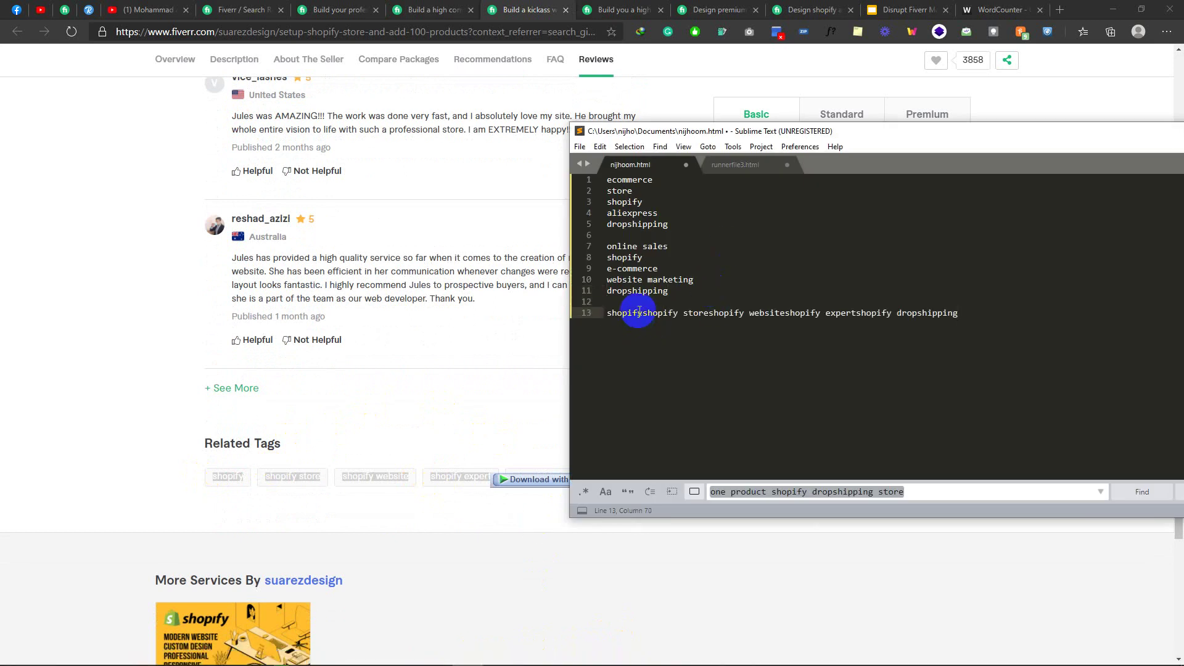
Step: Separate the appended tags onto their own lines as shopify, shopify store, shopify website, shopify expert and shopify dropshipping, and return to the browser
key(Return)
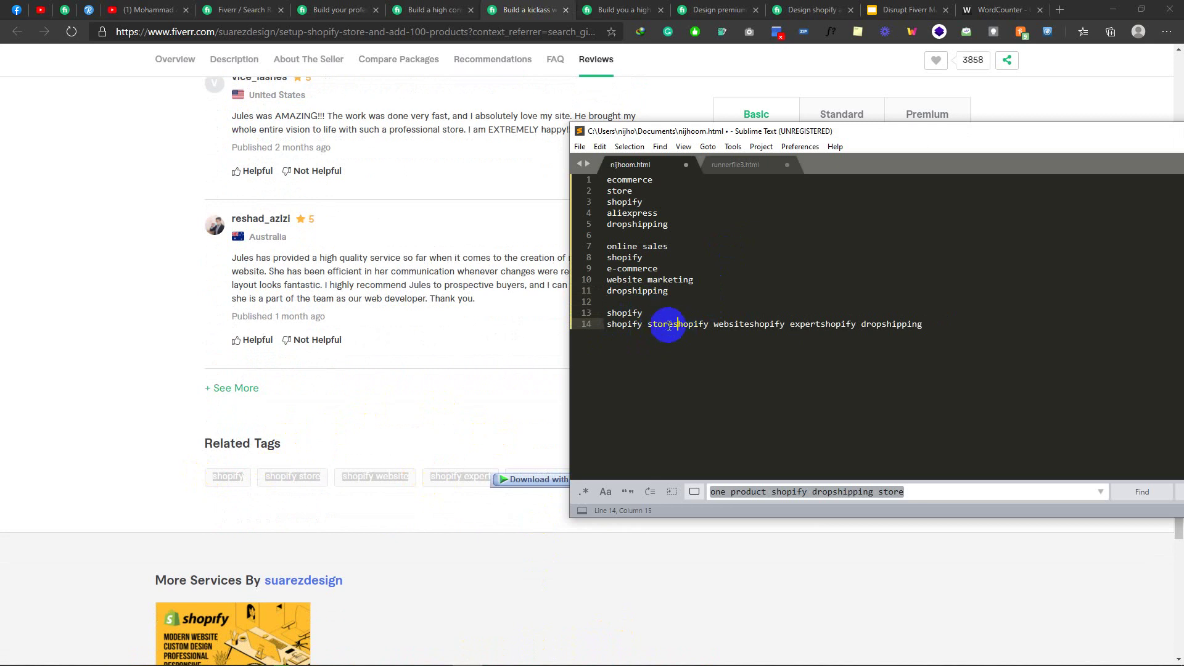
key(Return)
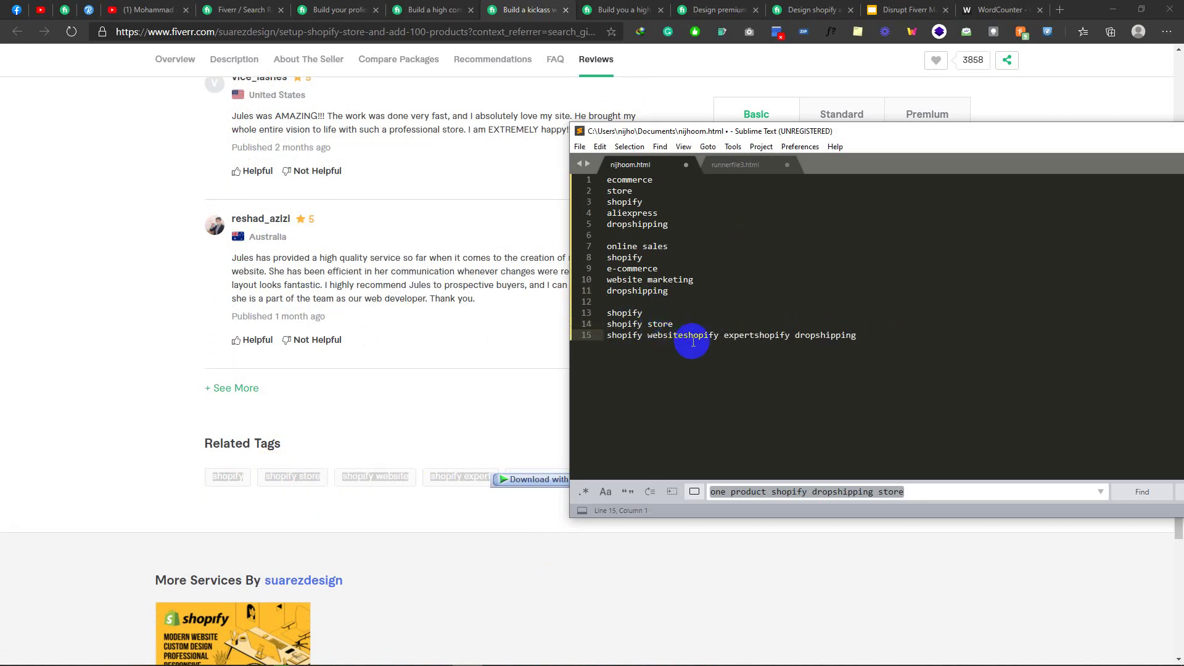
key(Return)
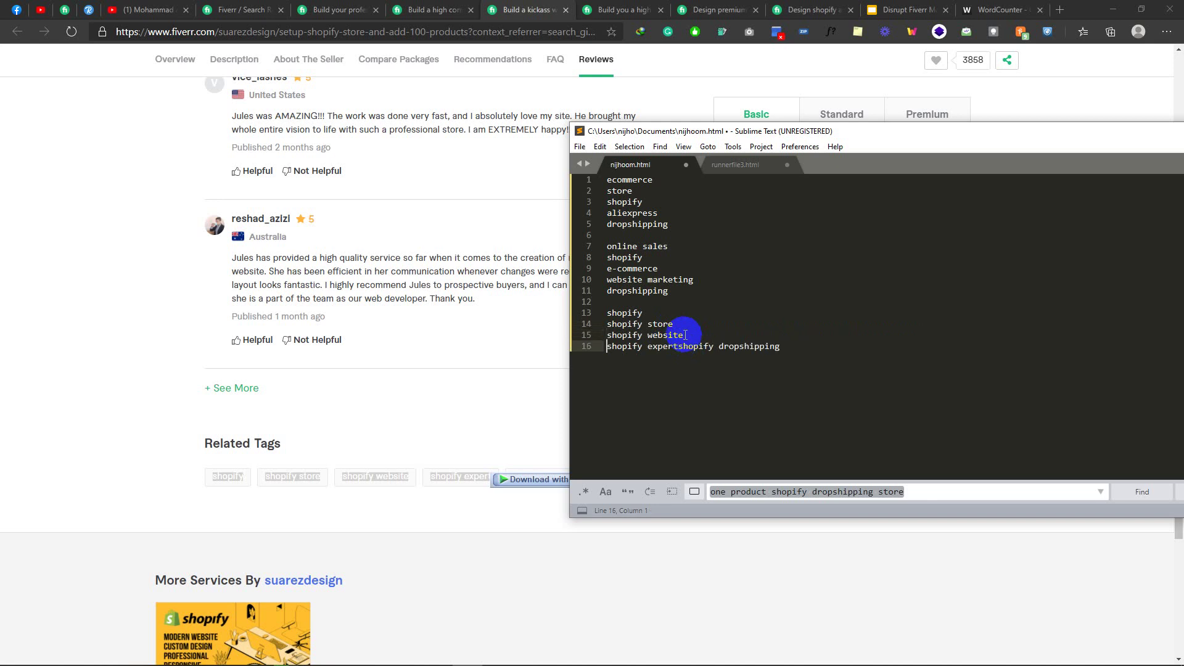
key(Return)
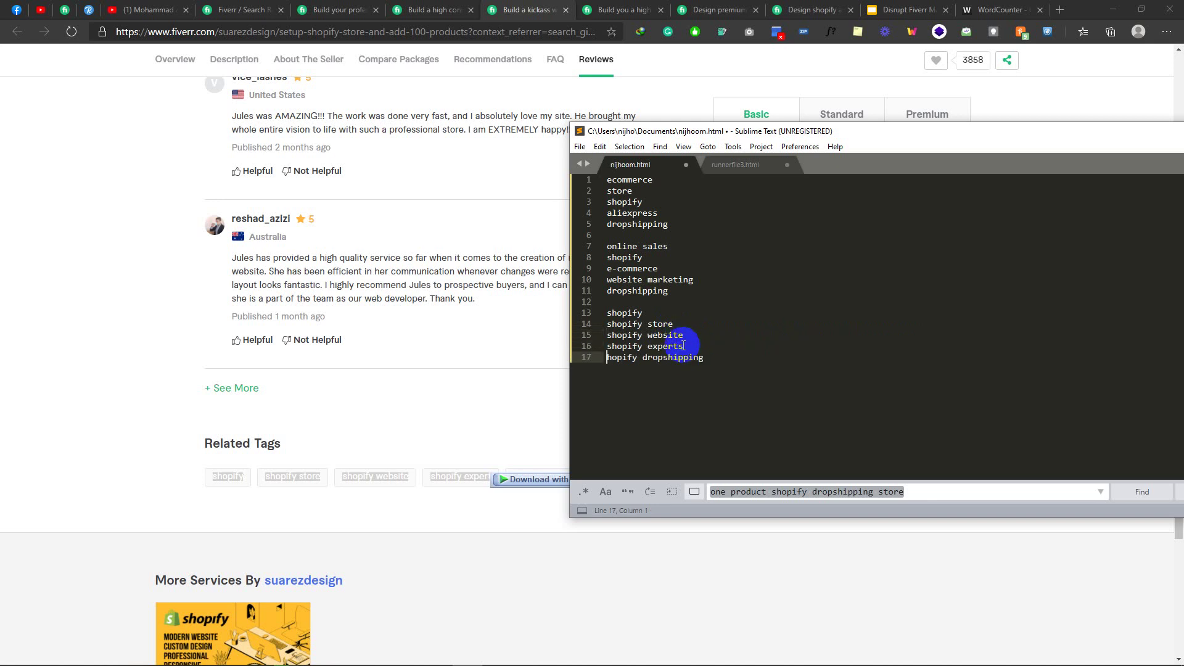
key(BackSpace)
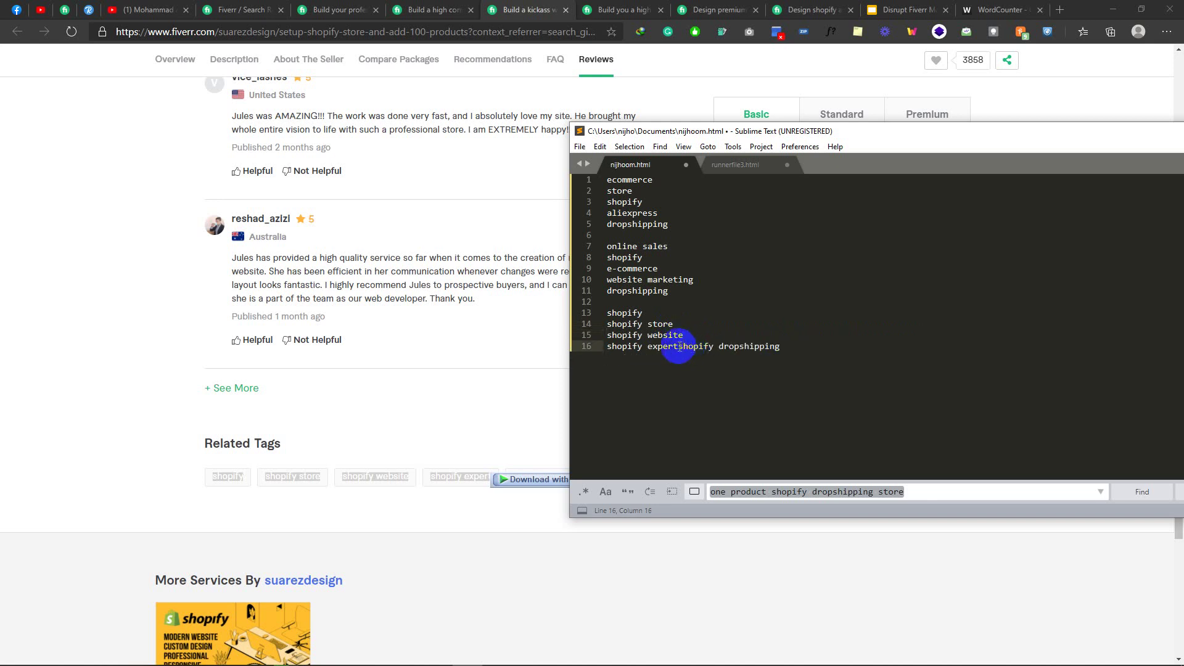
click(678, 347)
key(Return)
click(736, 358)
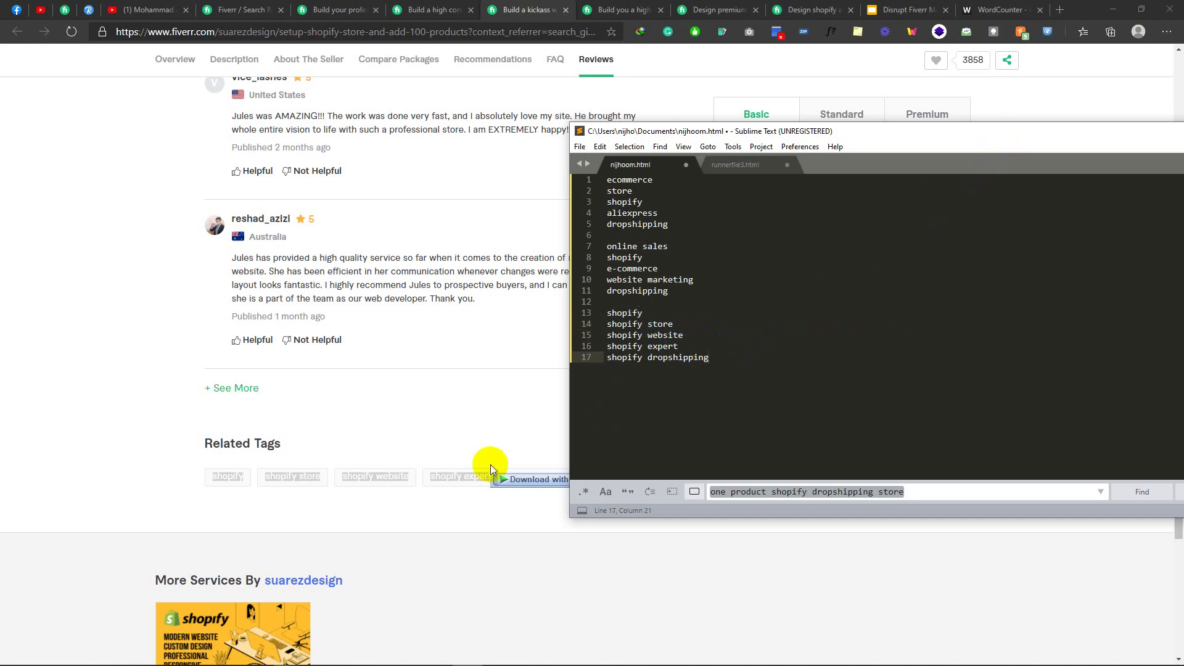
click(512, 410)
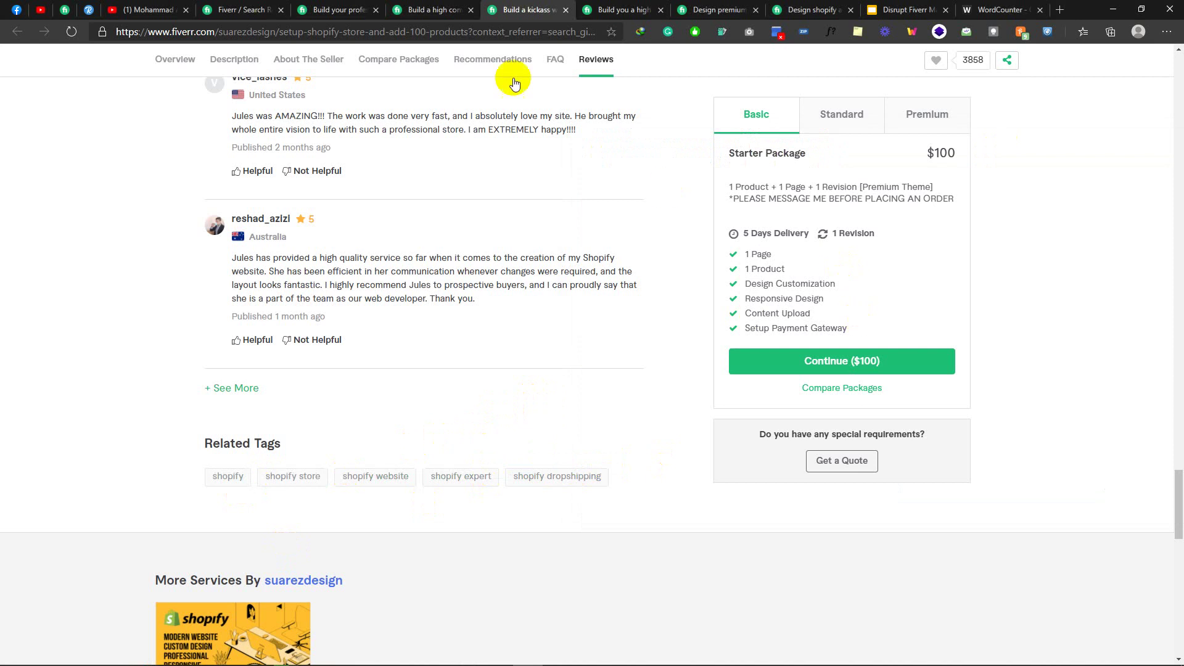
Step: Copy the related tags of the $95 high converting Shopify drop shipping gig and append them to the Sublime Text note after a blank line
click(626, 7)
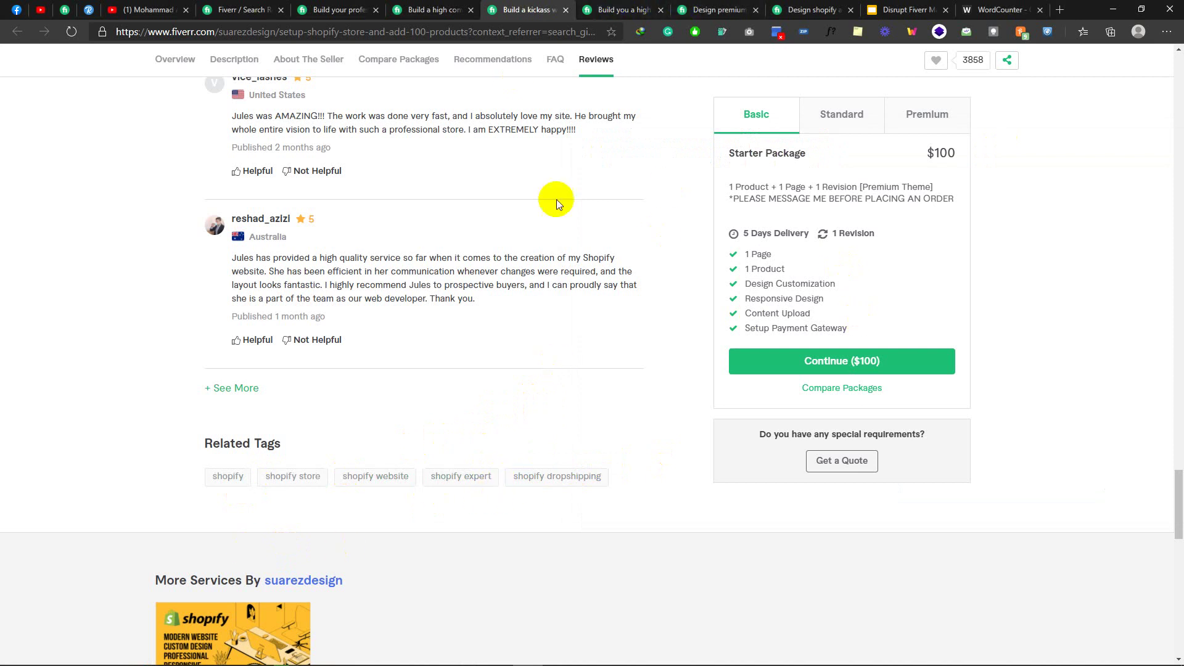
click(629, 6)
scroll(395, 198, down, 15)
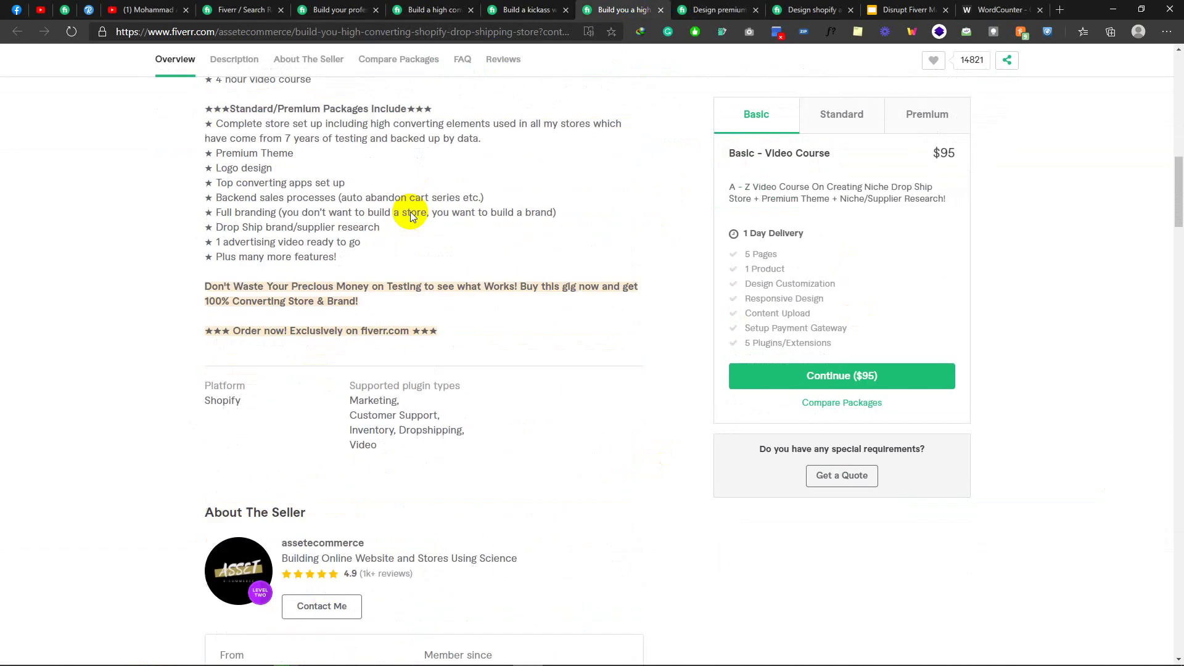
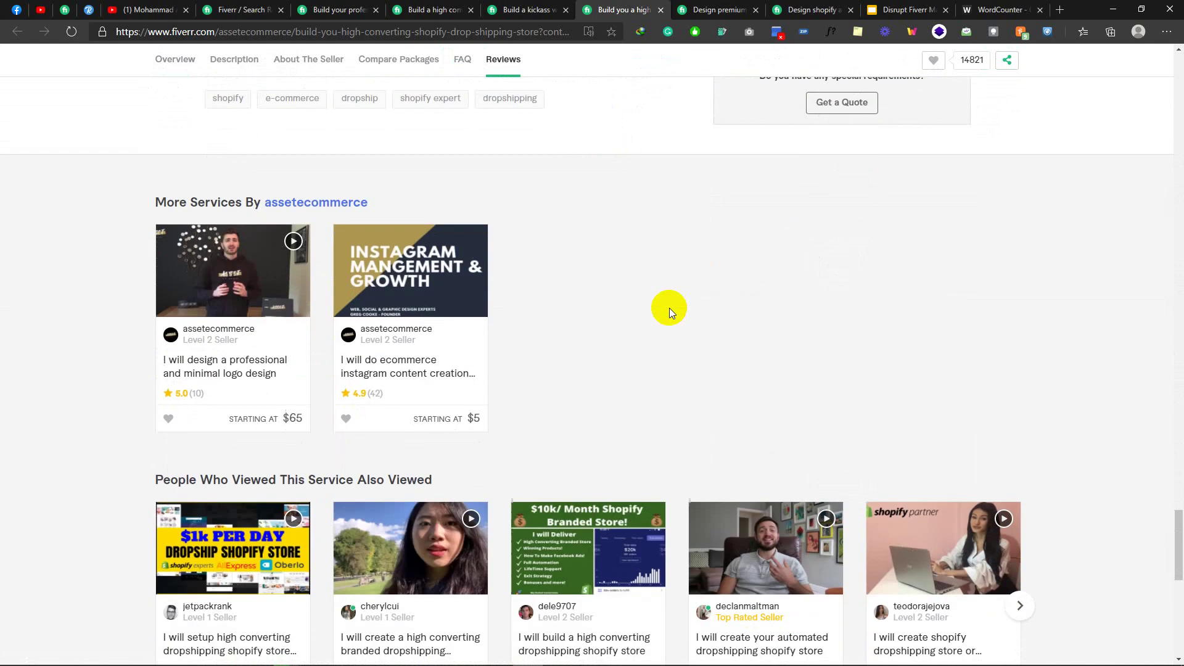
scroll(660, 301, up, 5)
drag(187, 414, 559, 409)
mouse_move(561, 655)
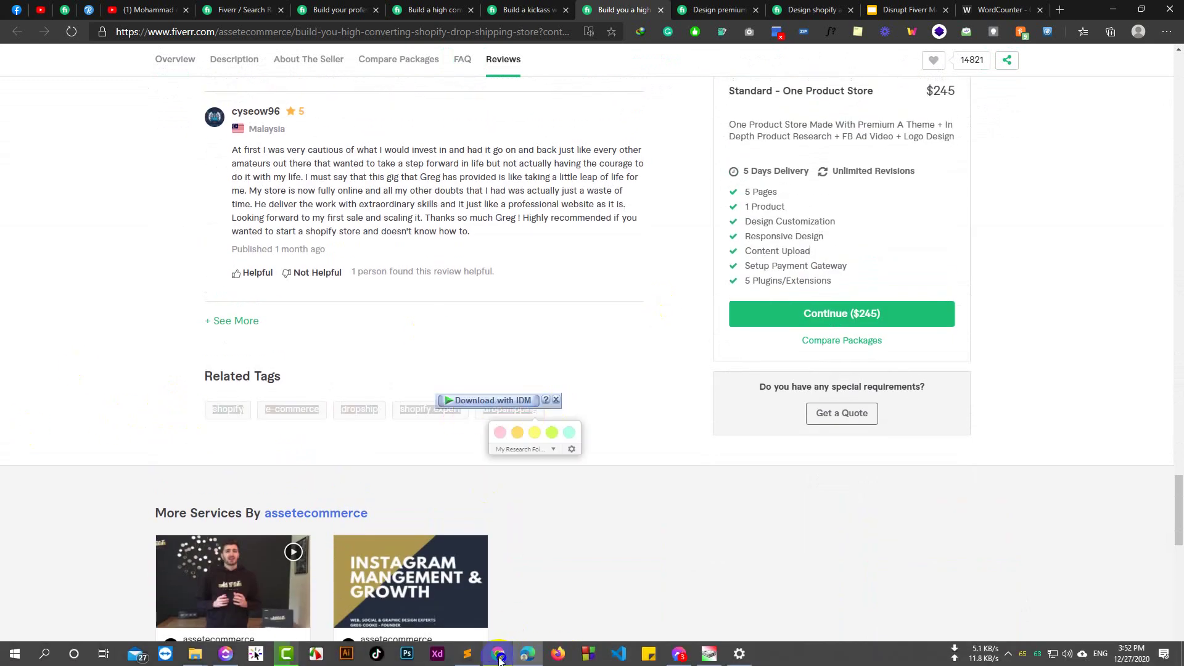
click(468, 654)
key(Return)
key(Return)
text(shopifye-commercedropshipshopify expertdropshipping)
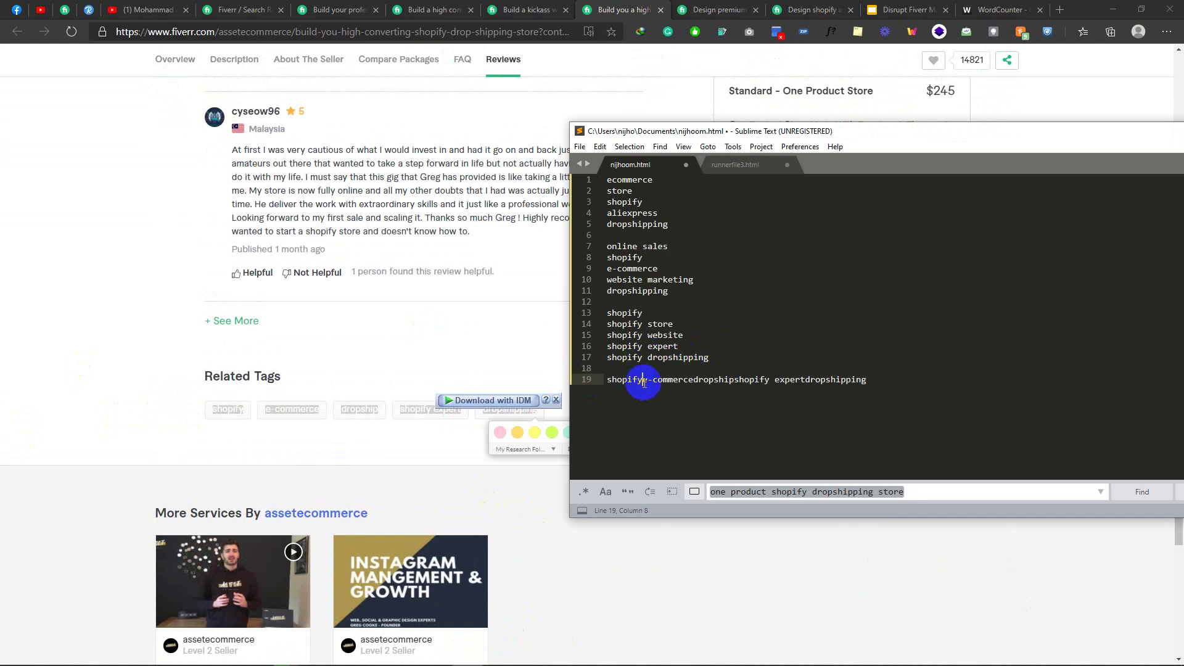
Step: Separate the appended tags onto their own lines as shopify, e-commerce, dropship, shopify expert and dropshipping, and return to the browser
key(Return)
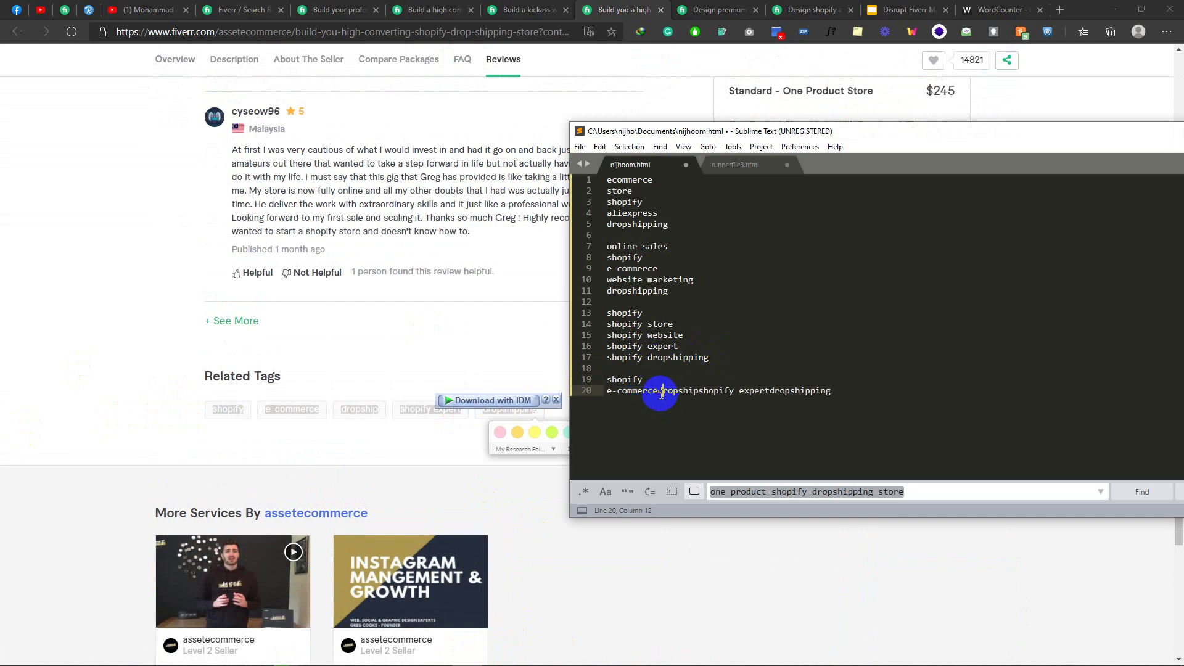
click(659, 392)
key(Return)
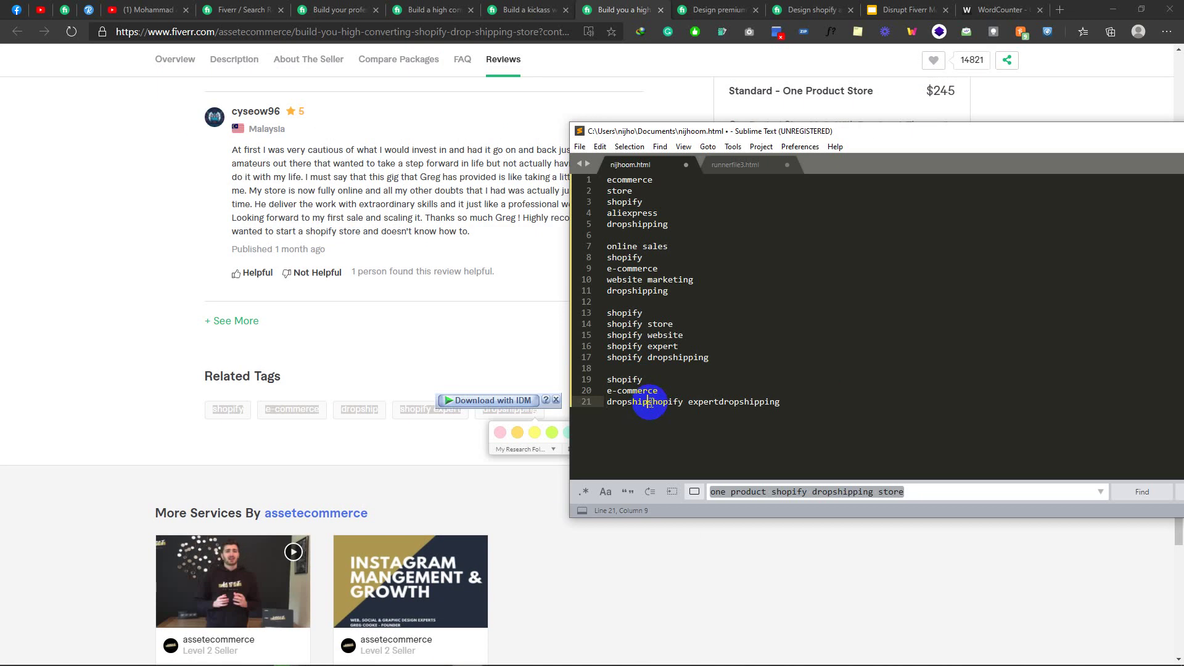
key(Return)
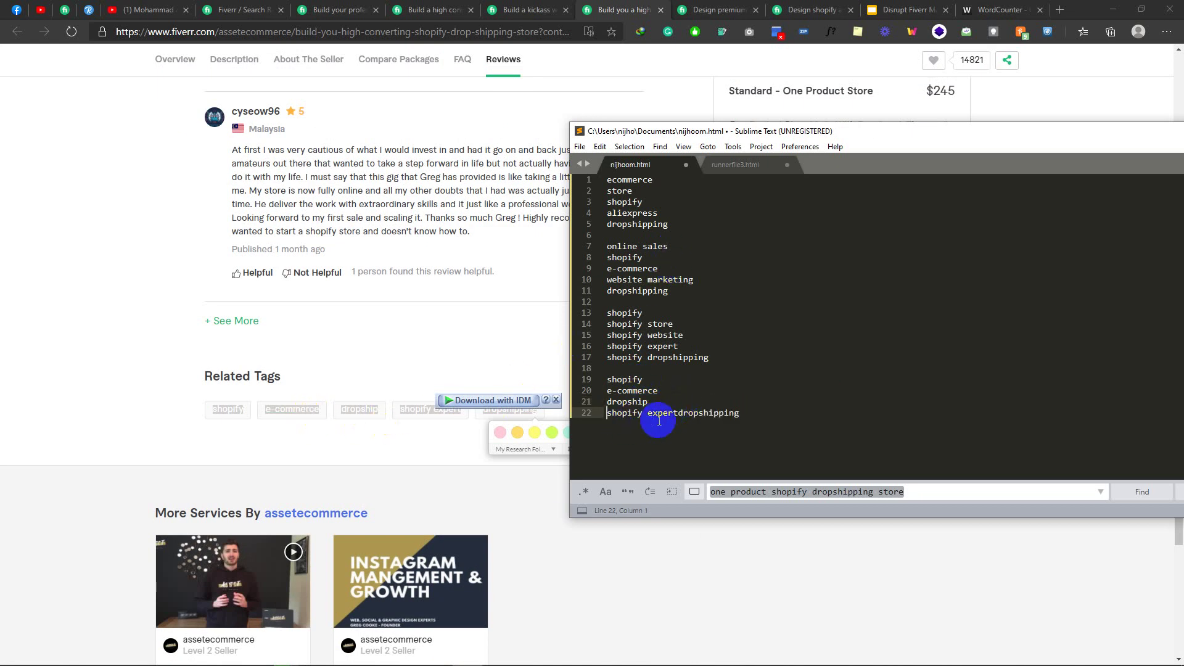
click(680, 413)
key(Return)
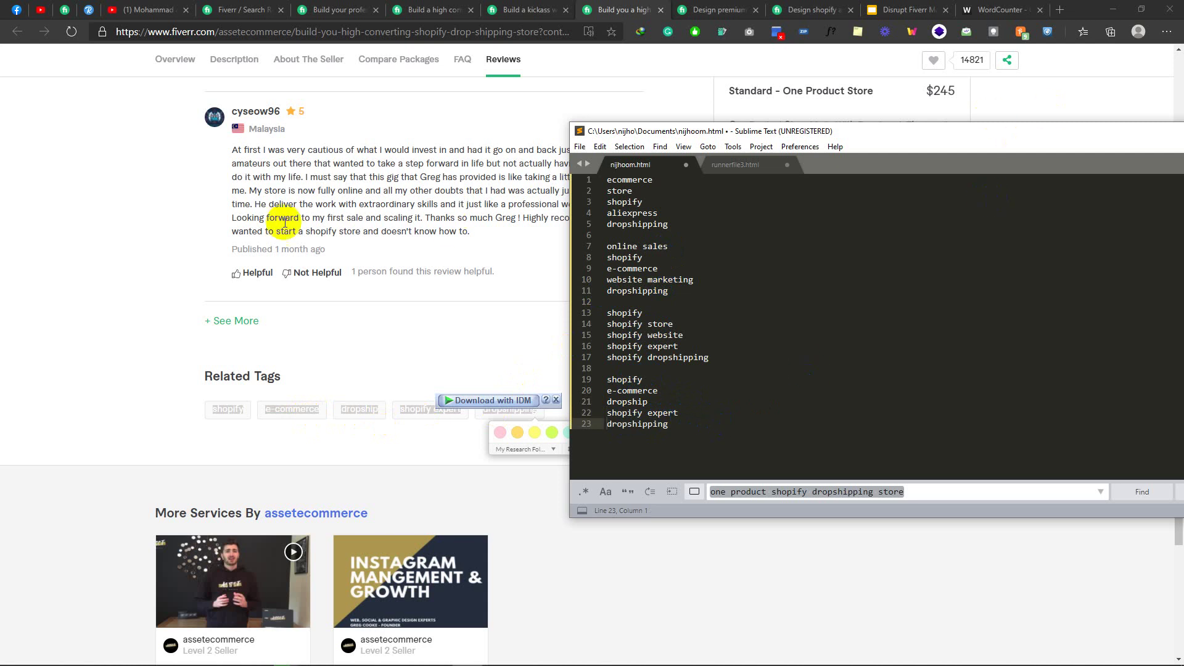
click(218, 176)
Step: Open the $45 premium Shopify website gig and examine its description and package comparison
click(718, 10)
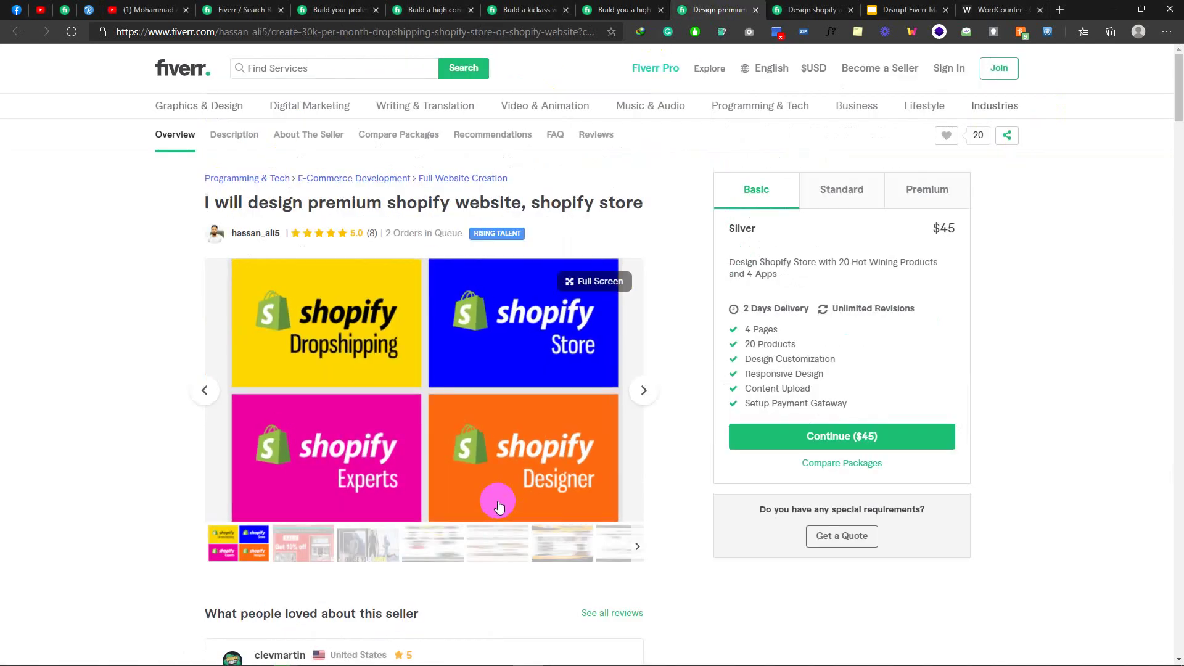
scroll(503, 497, down, 6)
scroll(488, 468, down, 12)
scroll(488, 467, up, 20)
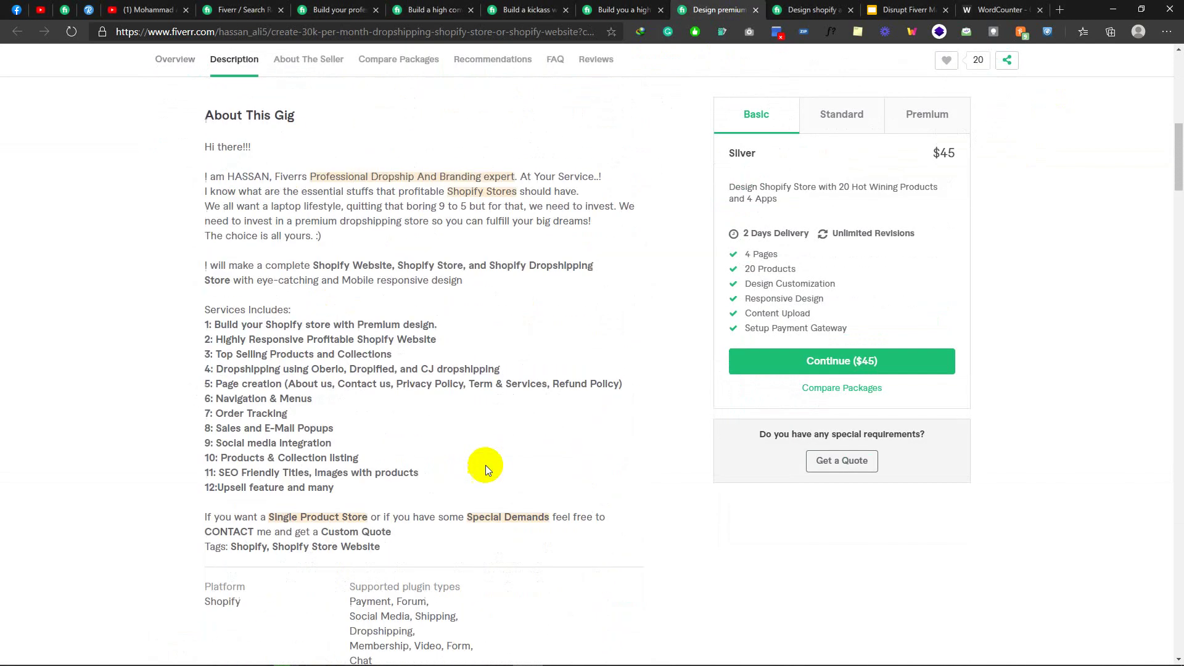
scroll(534, 235, down, 10)
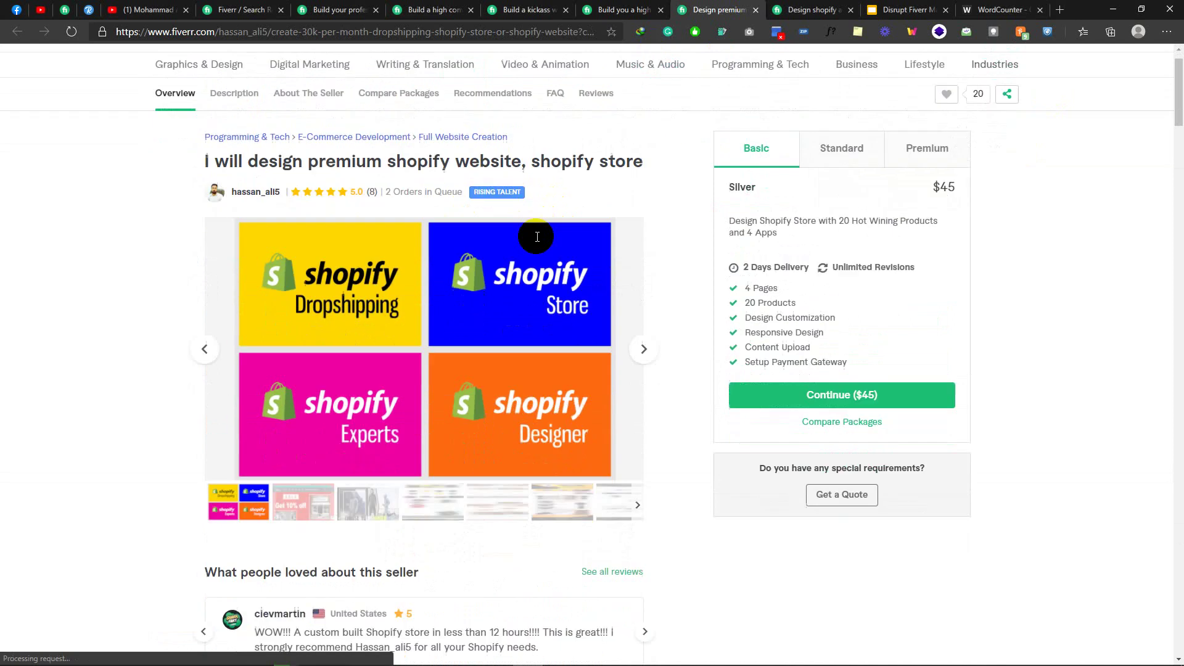
scroll(503, 273, down, 16)
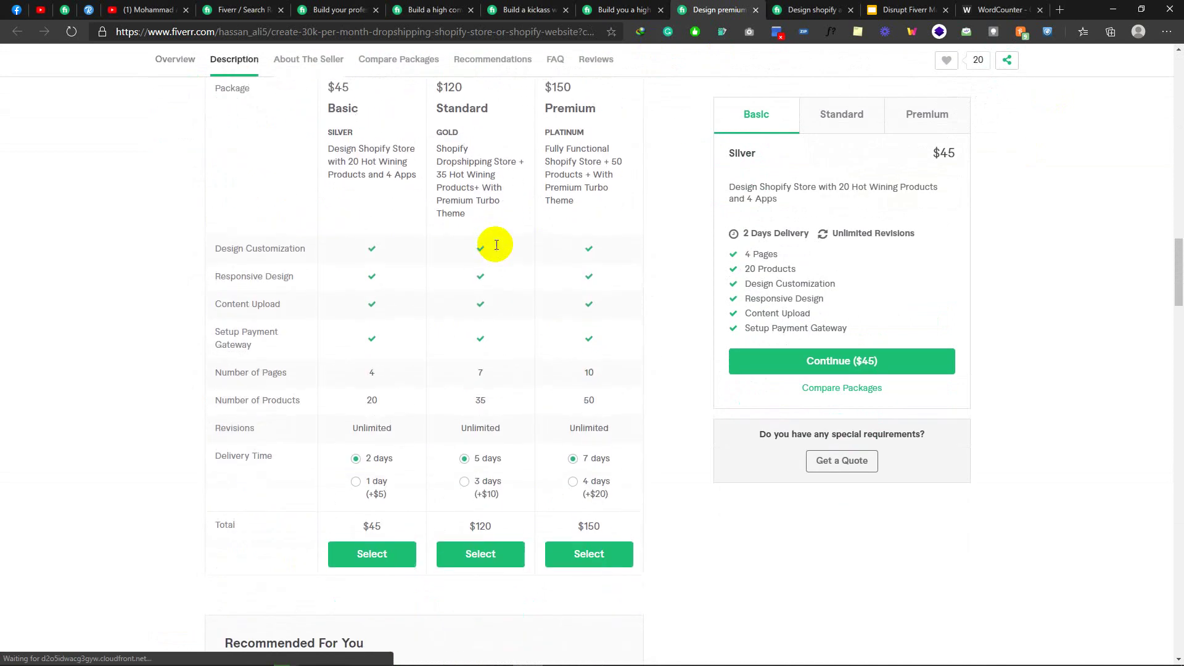
scroll(495, 245, up, 11)
scroll(619, 298, down, 17)
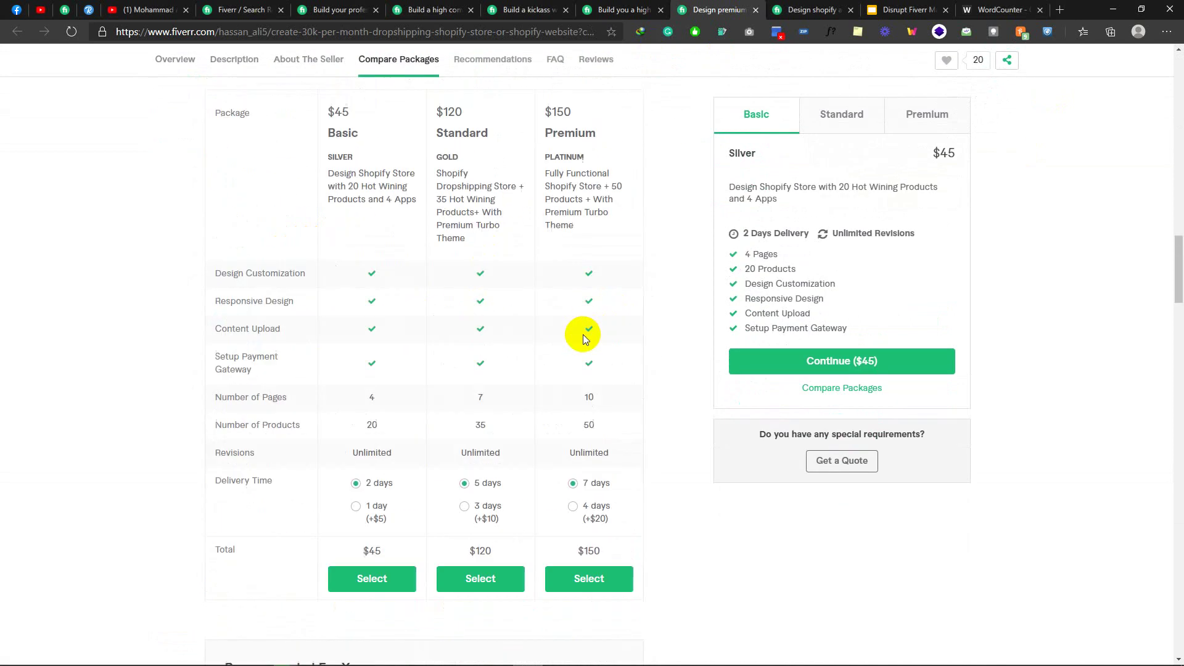
Step: Copy all related tags of the $45 premium Shopify website gig and append them to the Sublime Text note after a blank line
scroll(576, 296, down, 18)
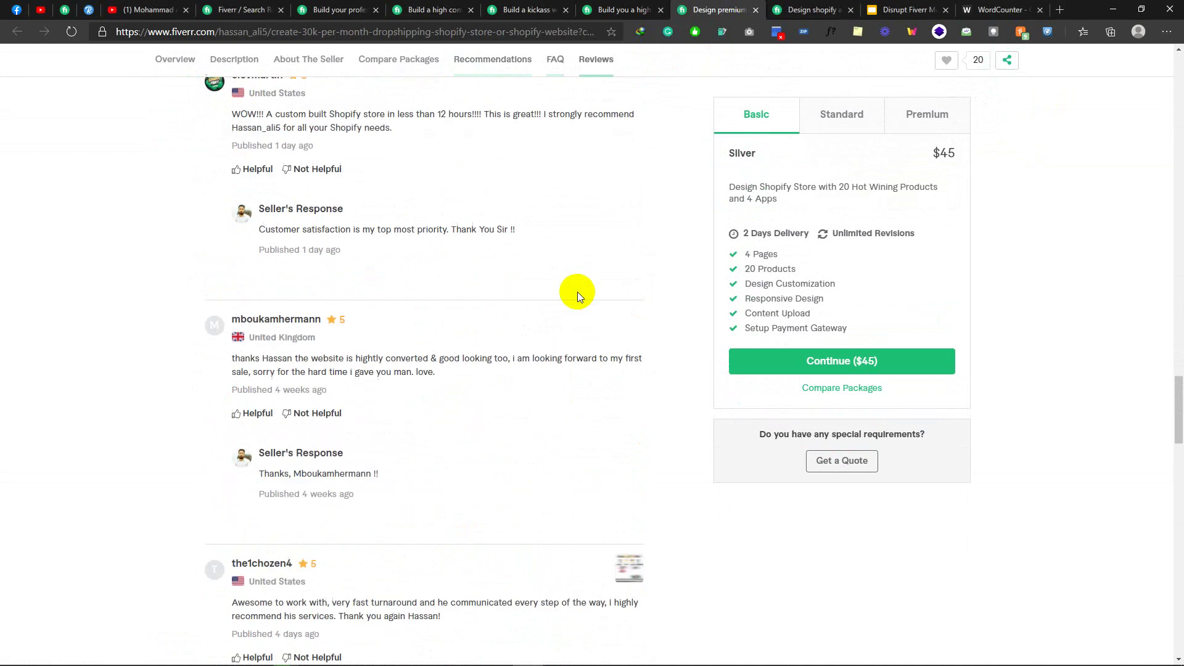
scroll(576, 291, down, 11)
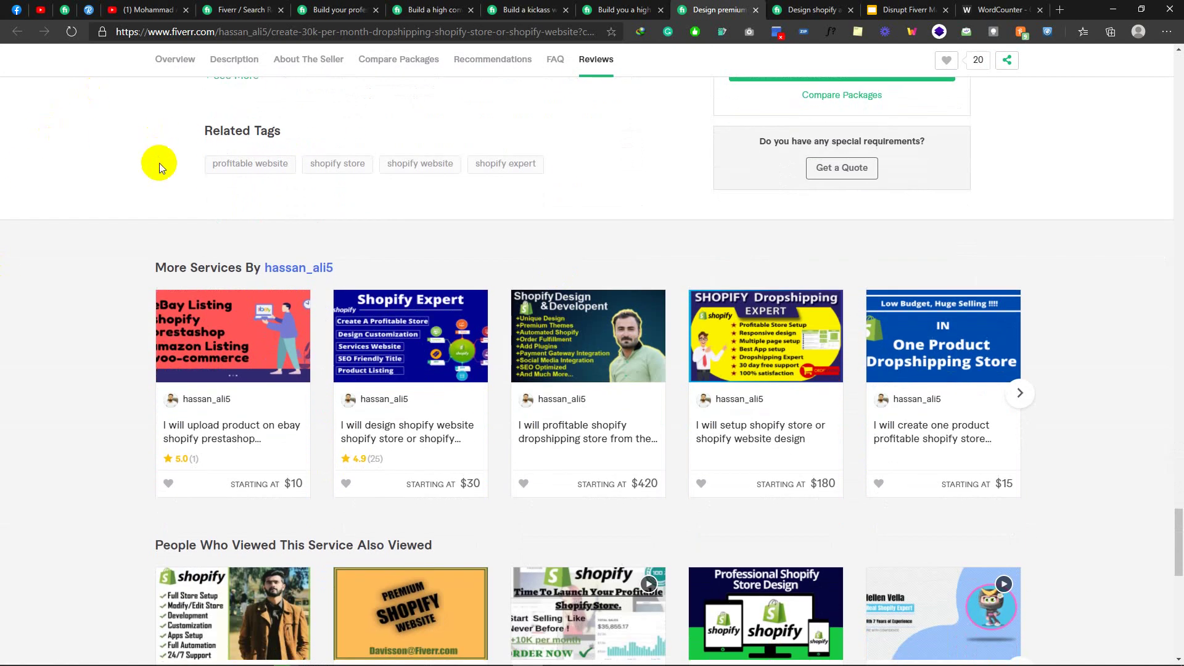
drag(159, 163, 542, 201)
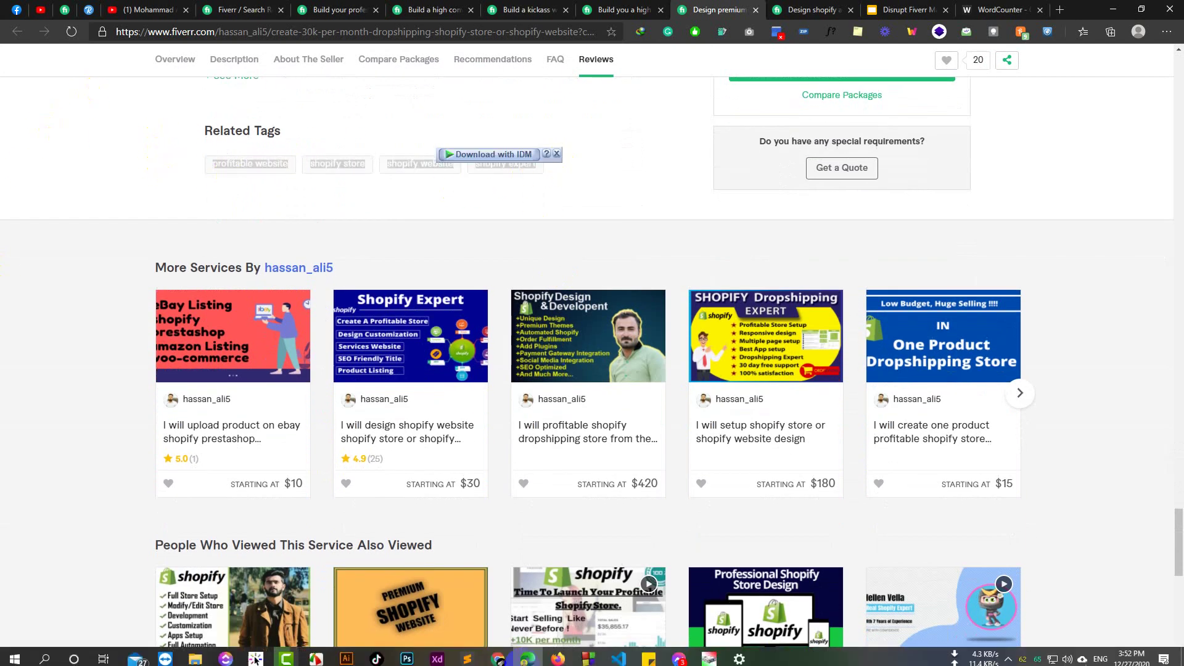
click(468, 658)
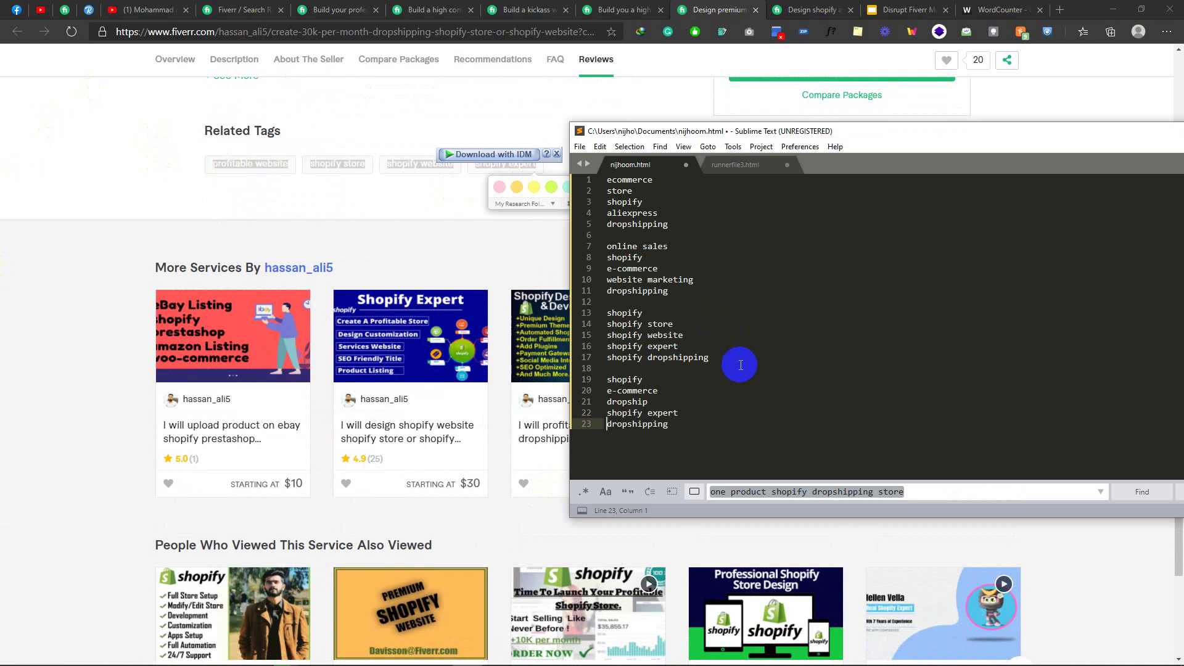
text(profitable websiteshopify storeshopify websiteshopify expert)
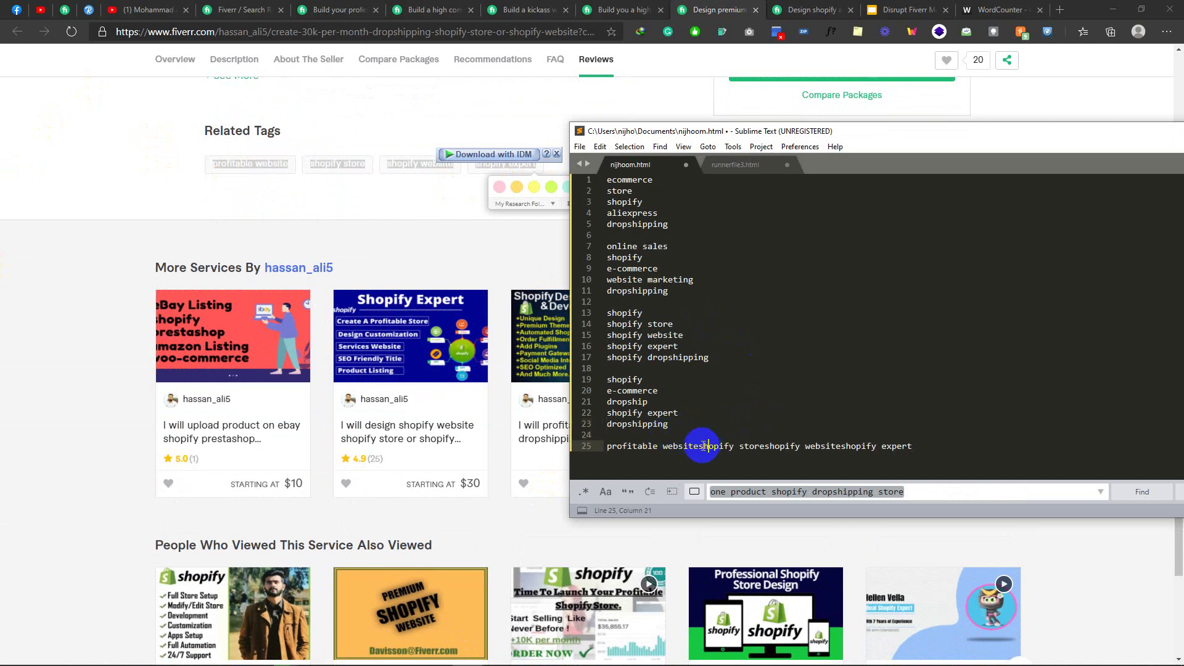
Step: Separate the appended tags onto their own lines as profitable website, shopify store, shopify website and shopify expert
key(Return)
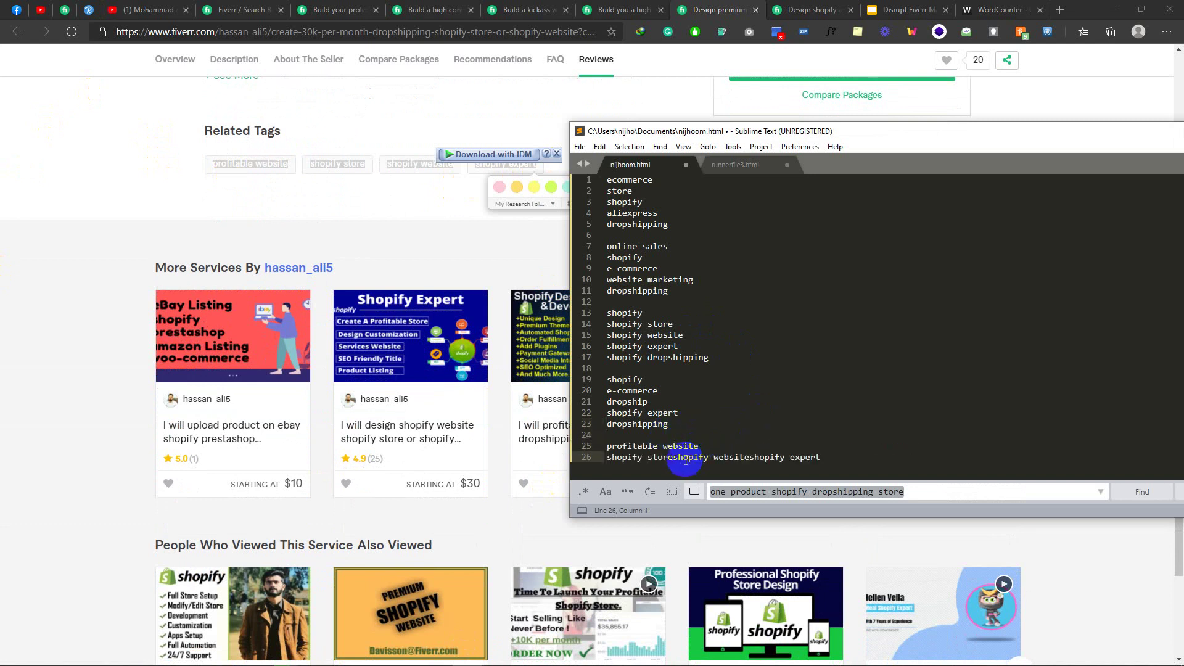
click(673, 457)
key(Return)
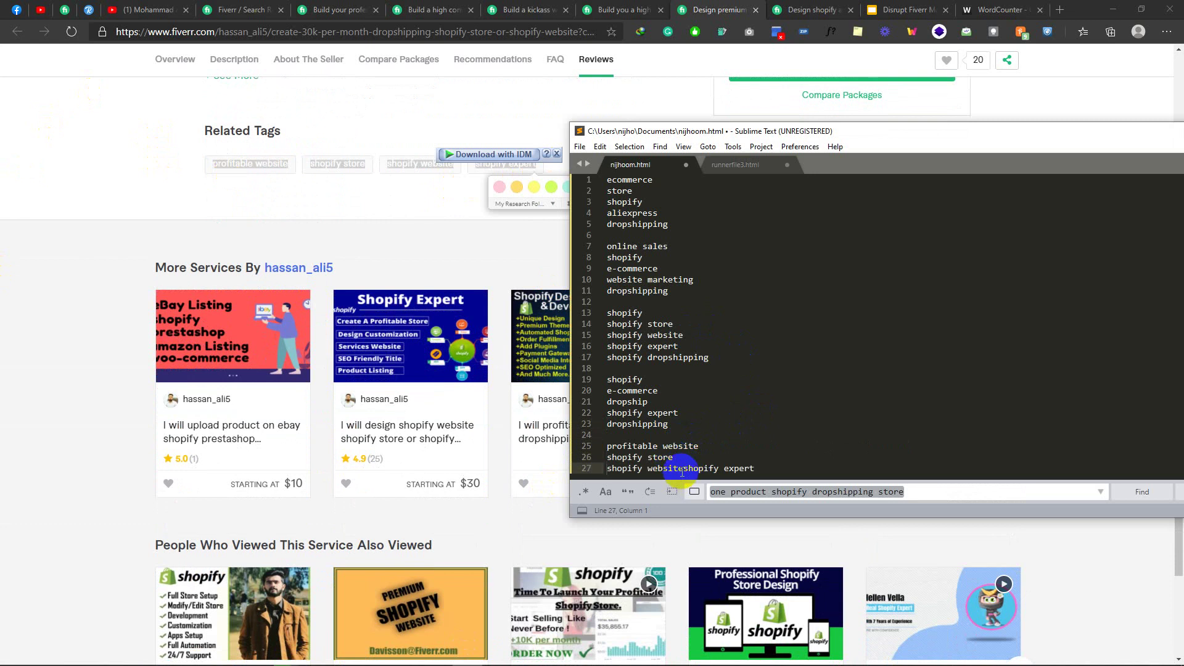
click(684, 468)
key(Return)
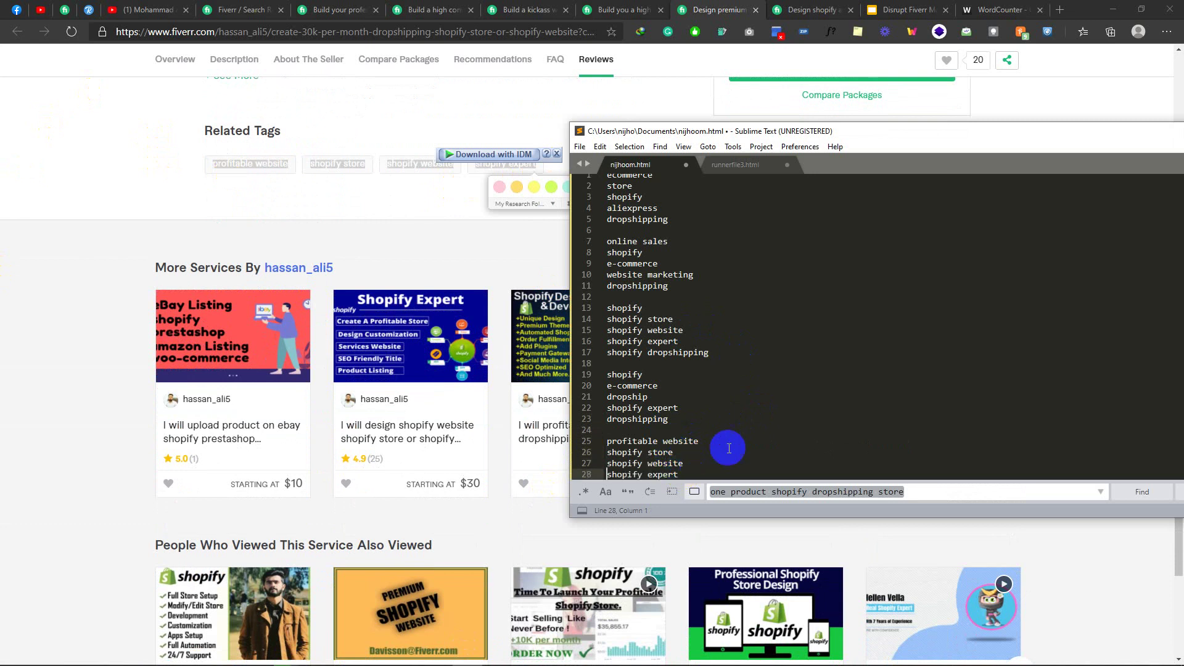
scroll(703, 401, down, 3)
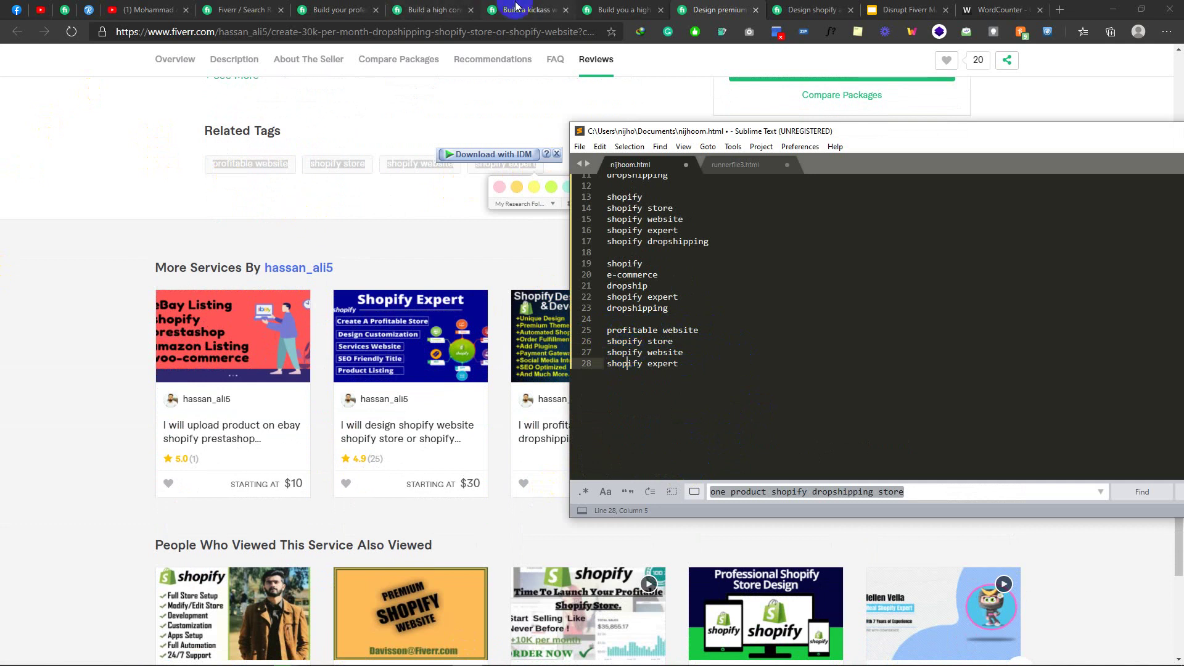
Step: Open the $50 Shopify automated dropshipping store gig, copy all its related tags and append them to the Sublime Text note after a blank line
click(781, 9)
scroll(391, 554, down, 10)
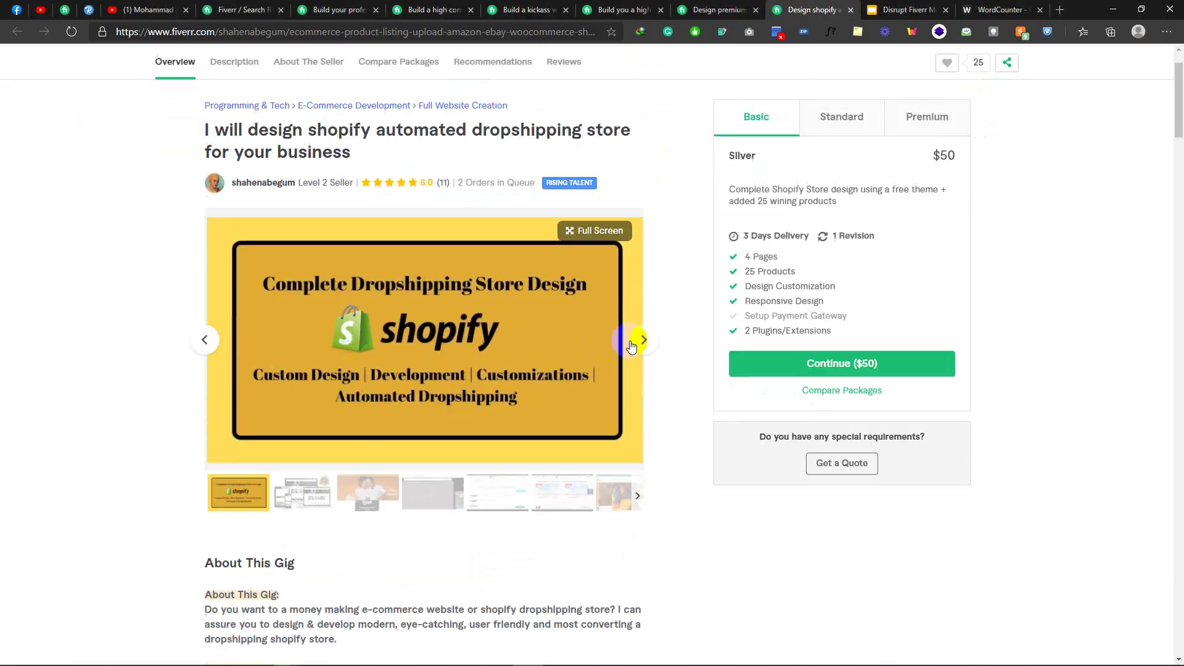
scroll(391, 554, down, 15)
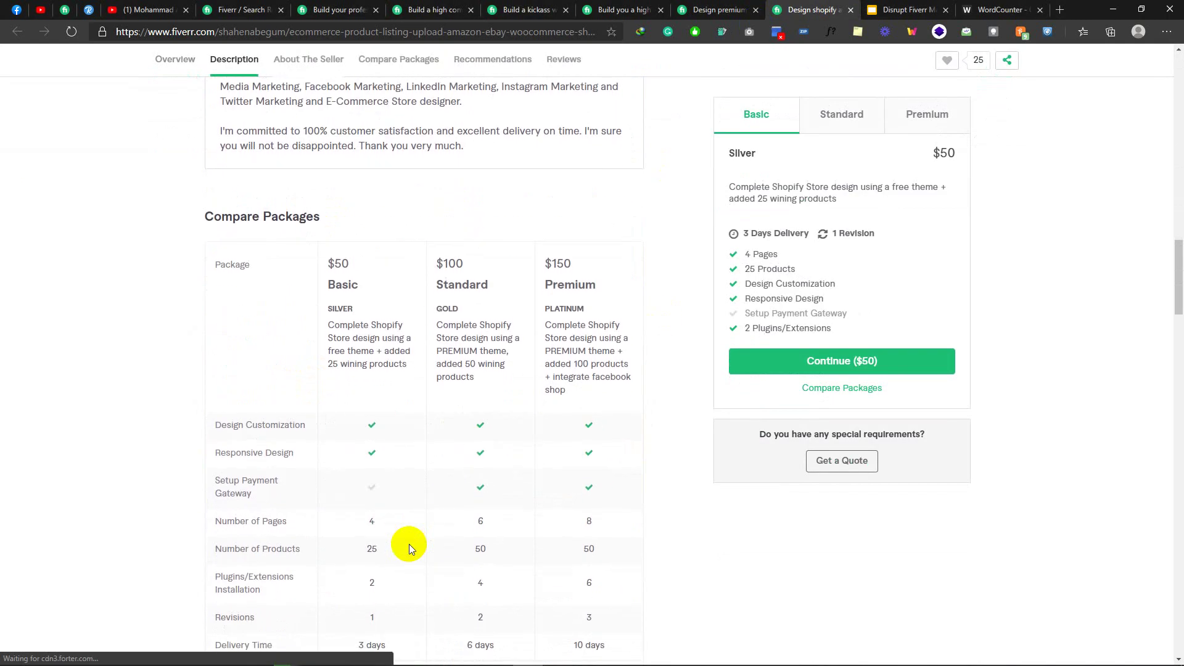
scroll(409, 538, down, 2)
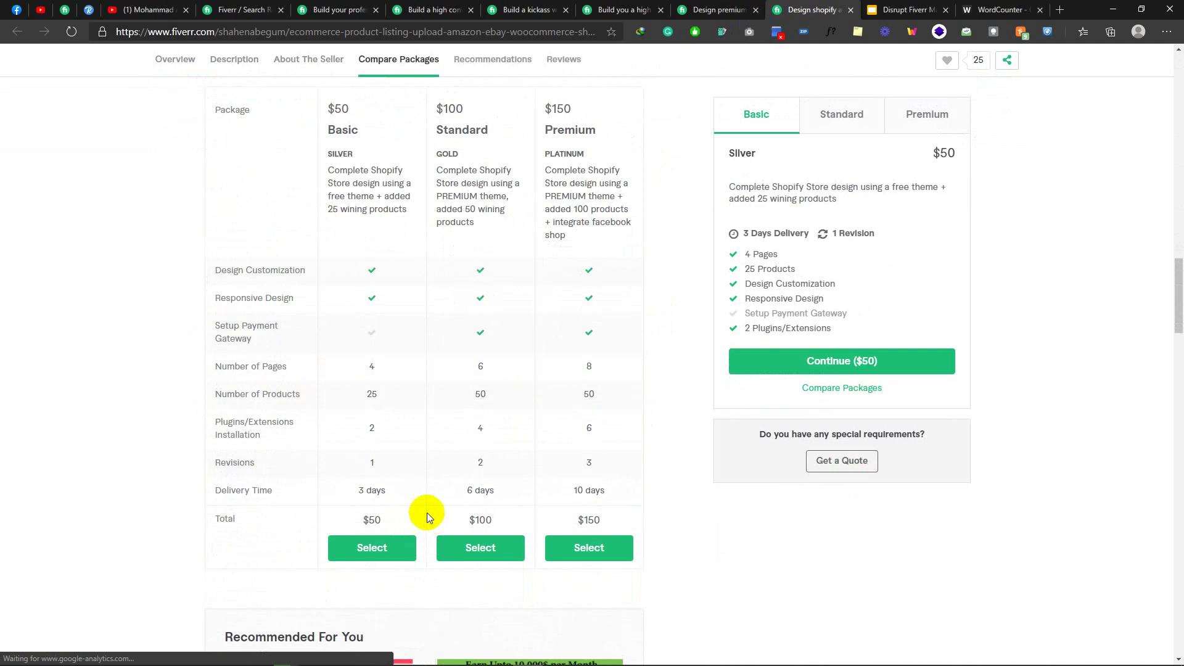
scroll(415, 509, down, 5)
scroll(484, 387, down, 20)
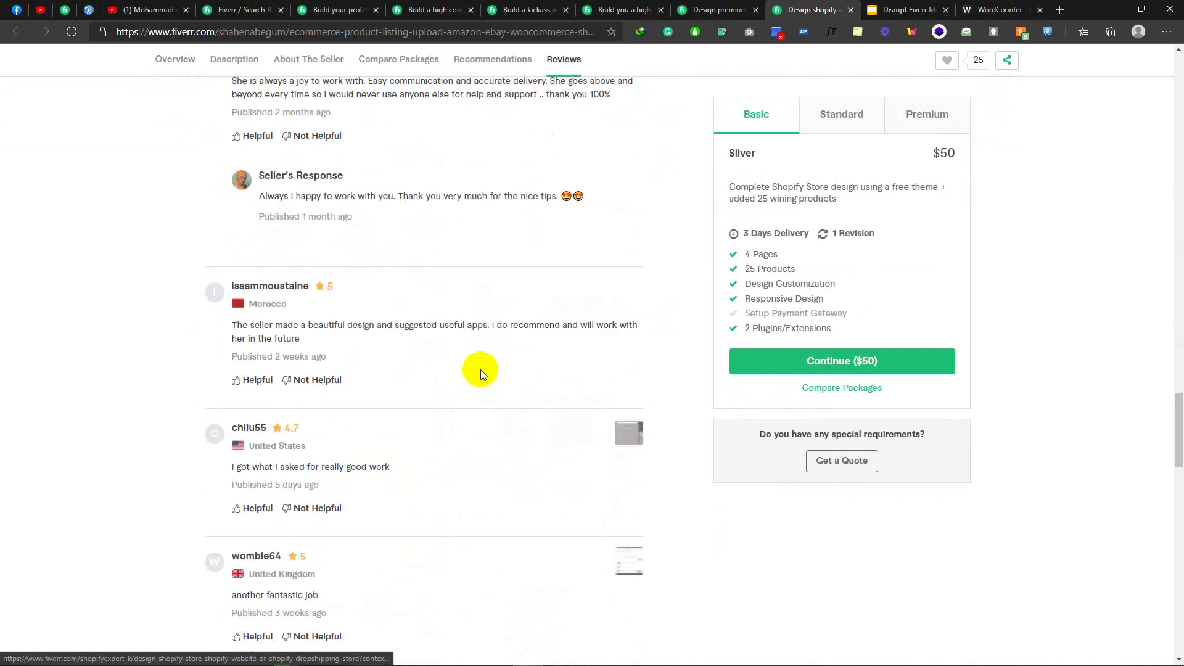
scroll(480, 385, up, 12)
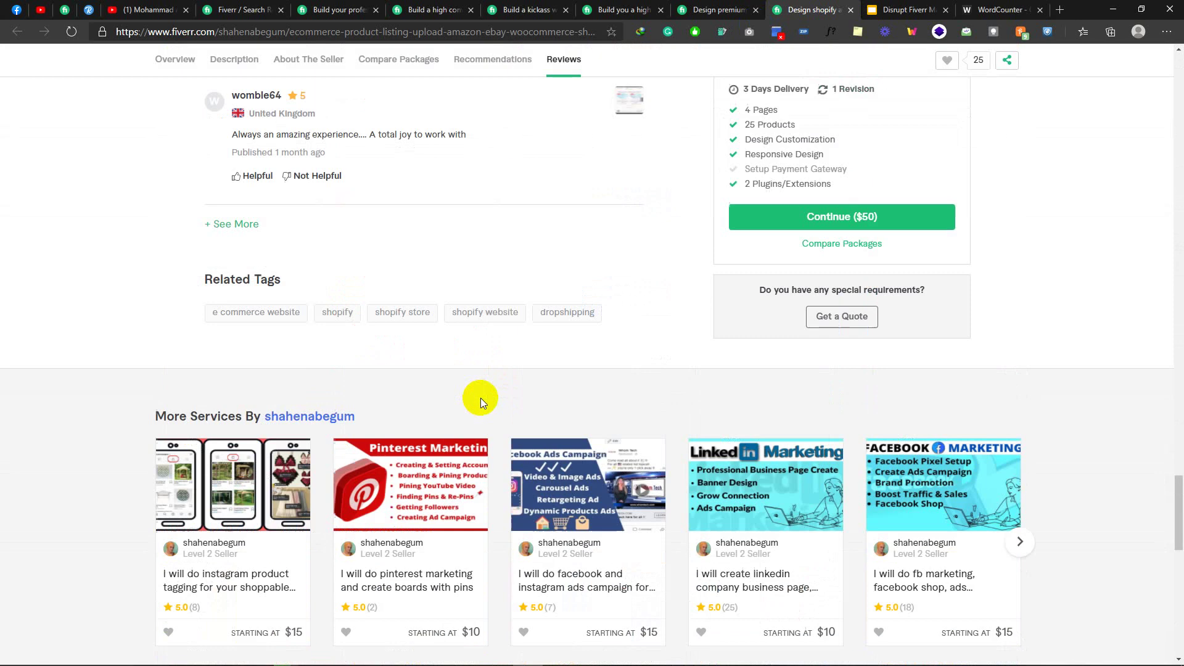
drag(509, 398, 620, 435)
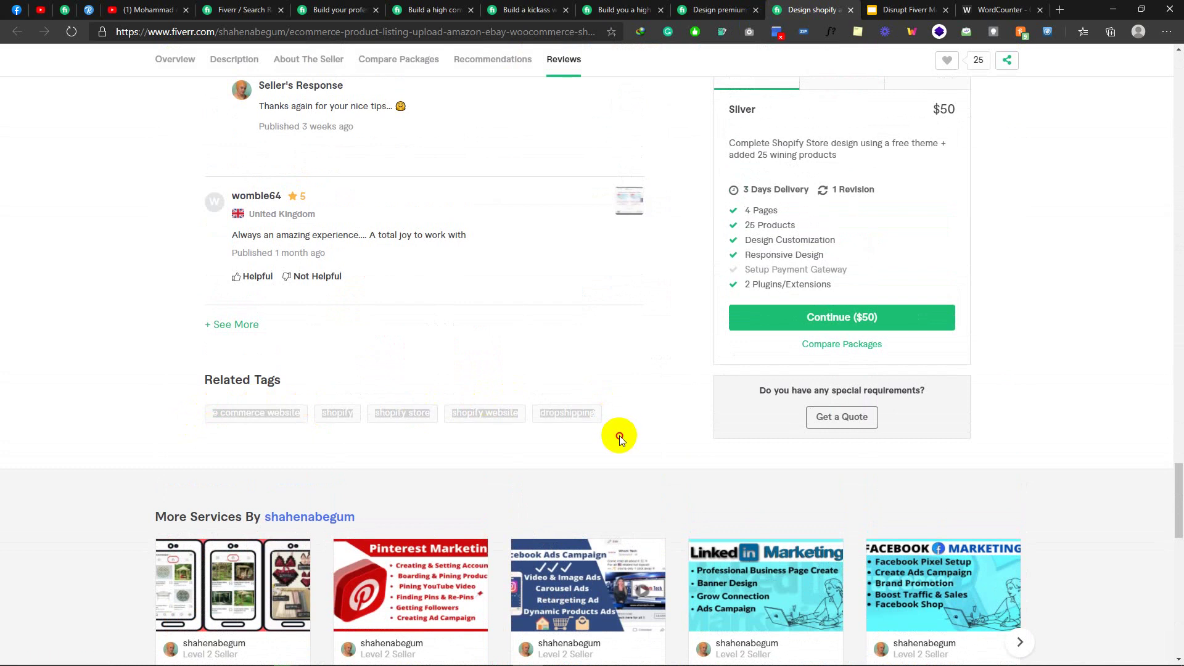
mouse_move(536, 643)
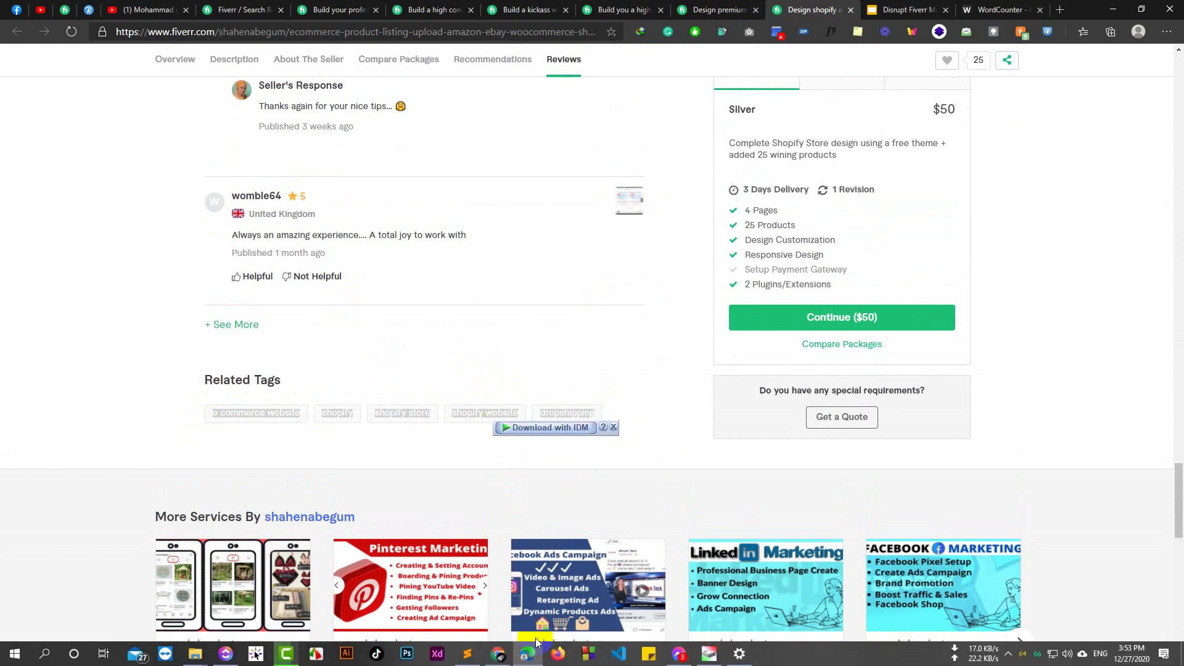
click(467, 653)
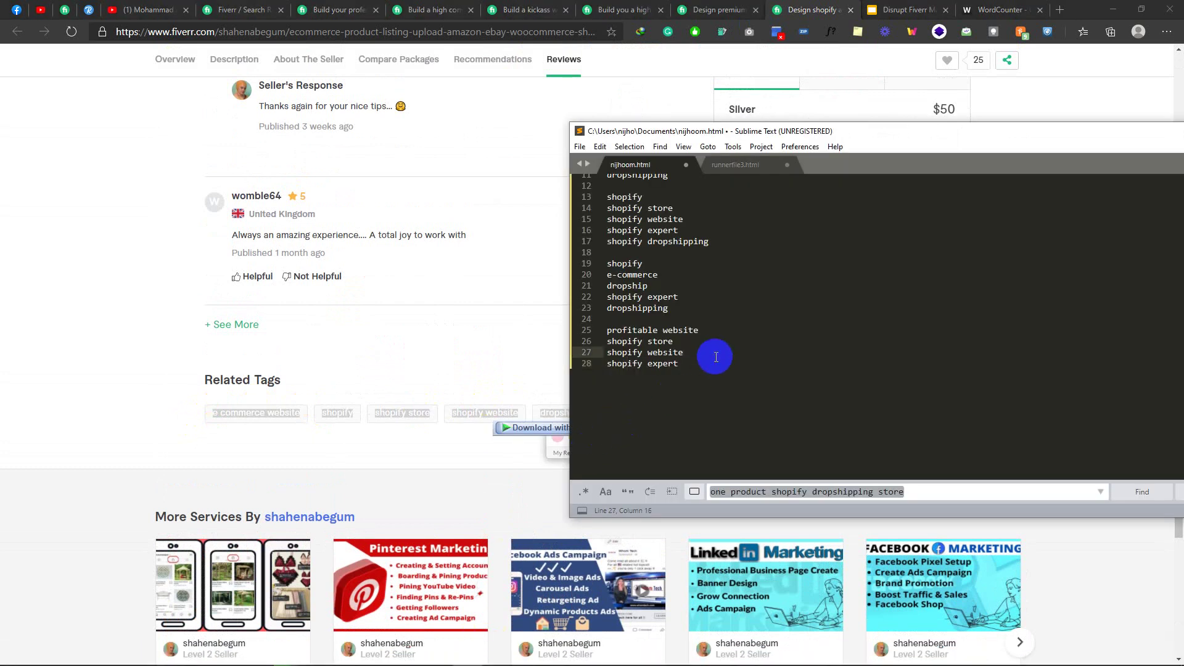
text(e commerce websiteshopifyshopify storeshopify websitedropshipping)
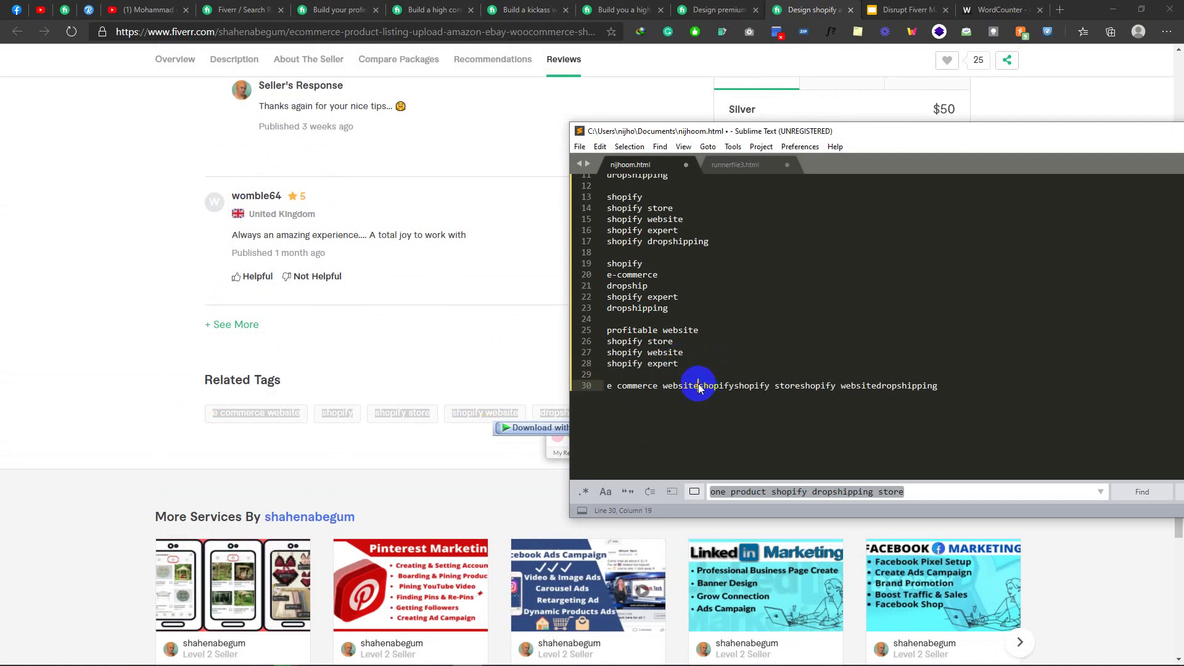
Step: Separate the appended tags onto their own lines as e commerce website, shopify, shopify store, shopify website and dropshipping
key(Return)
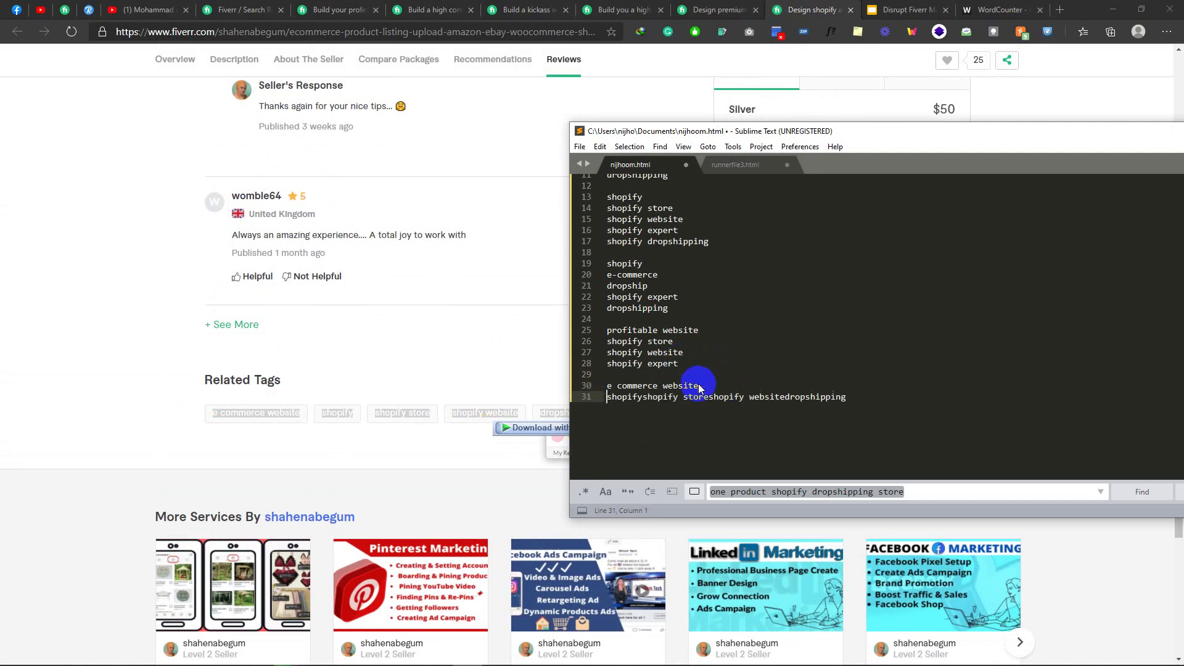
click(643, 398)
key(Return)
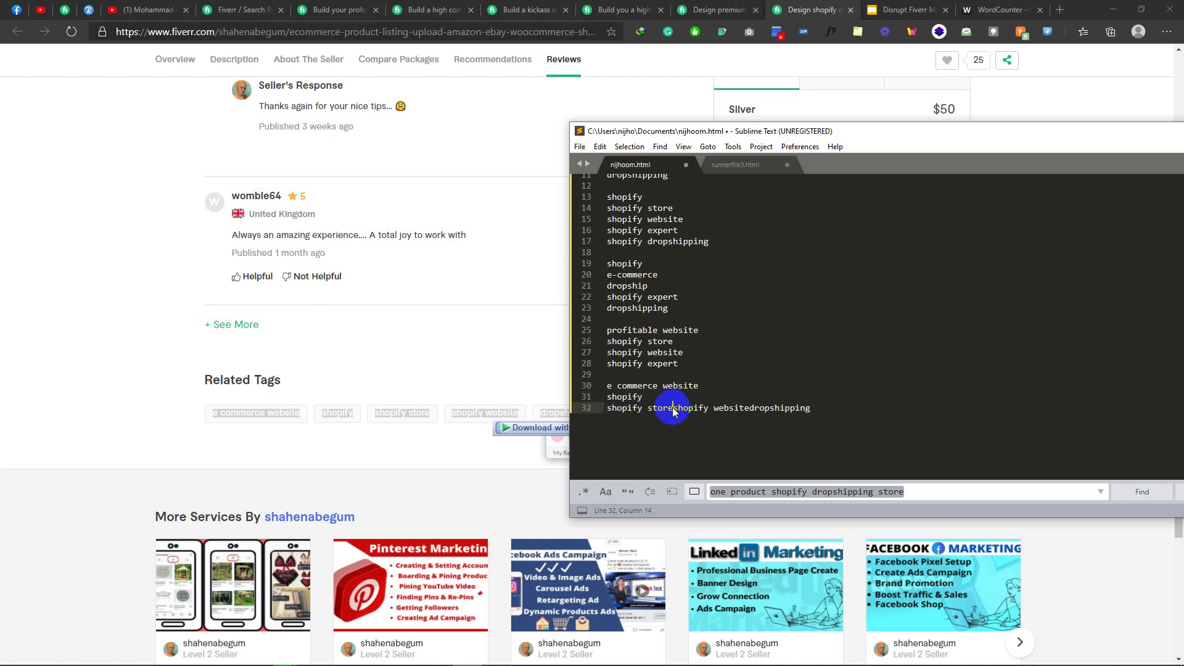
key(Return)
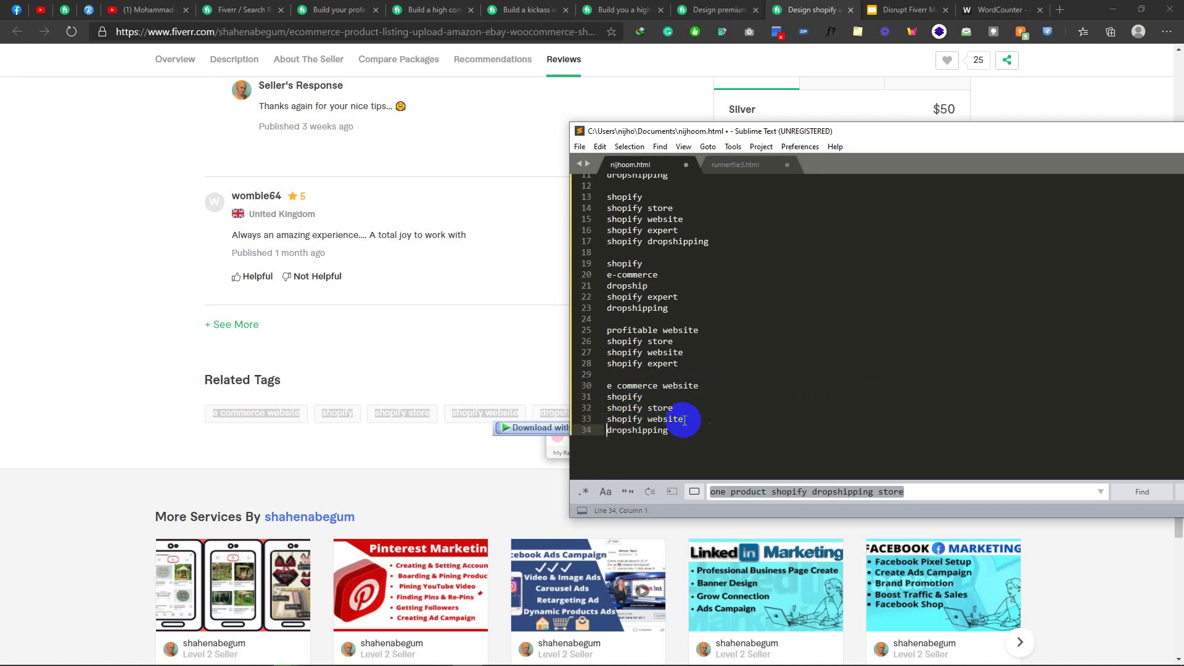
Step: Move the note window nearer the middle of the page and copy the note's entire tag list
scroll(738, 434, up, 4)
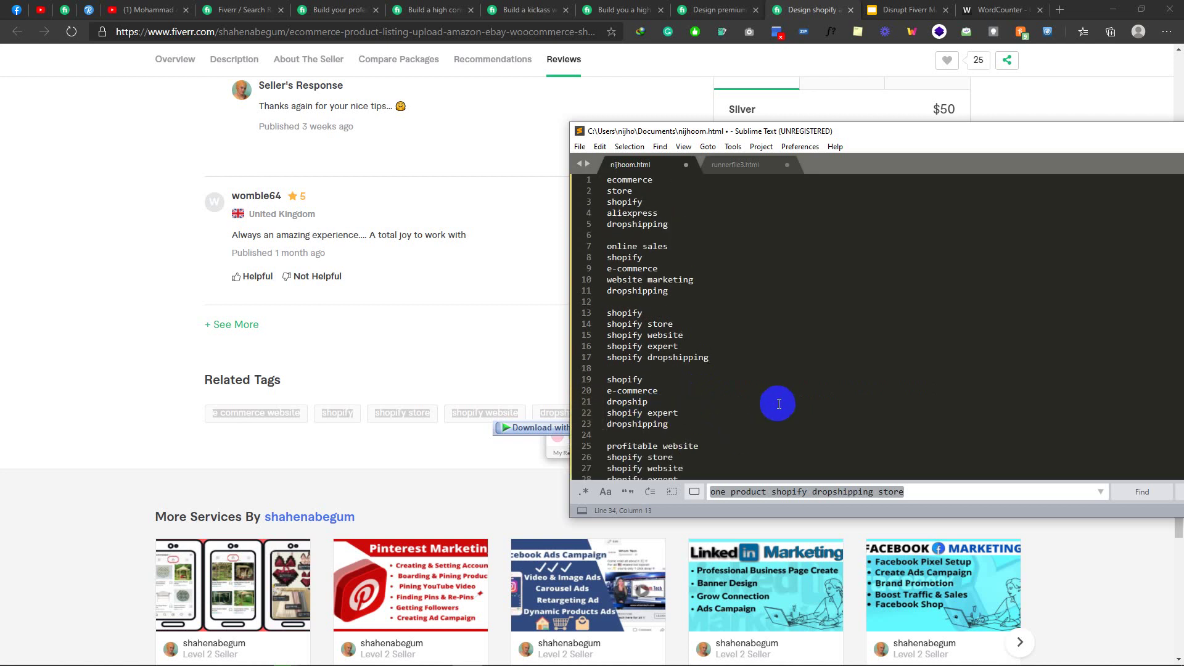
drag(865, 138, 610, 135)
click(502, 277)
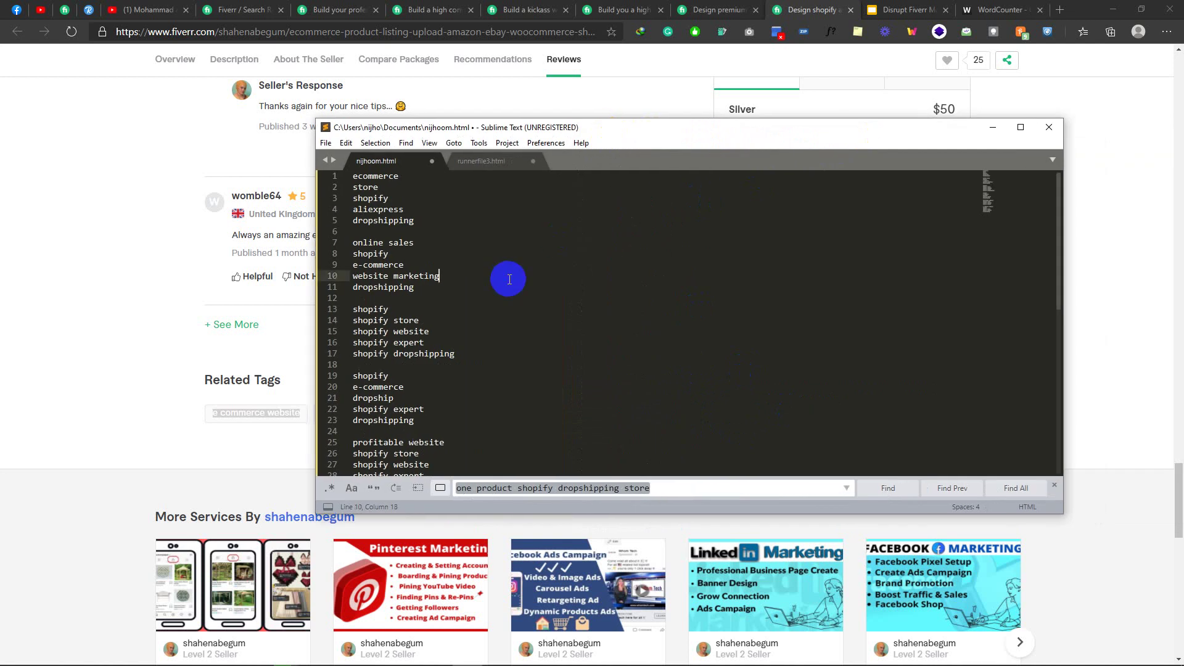
key(ctrl+a)
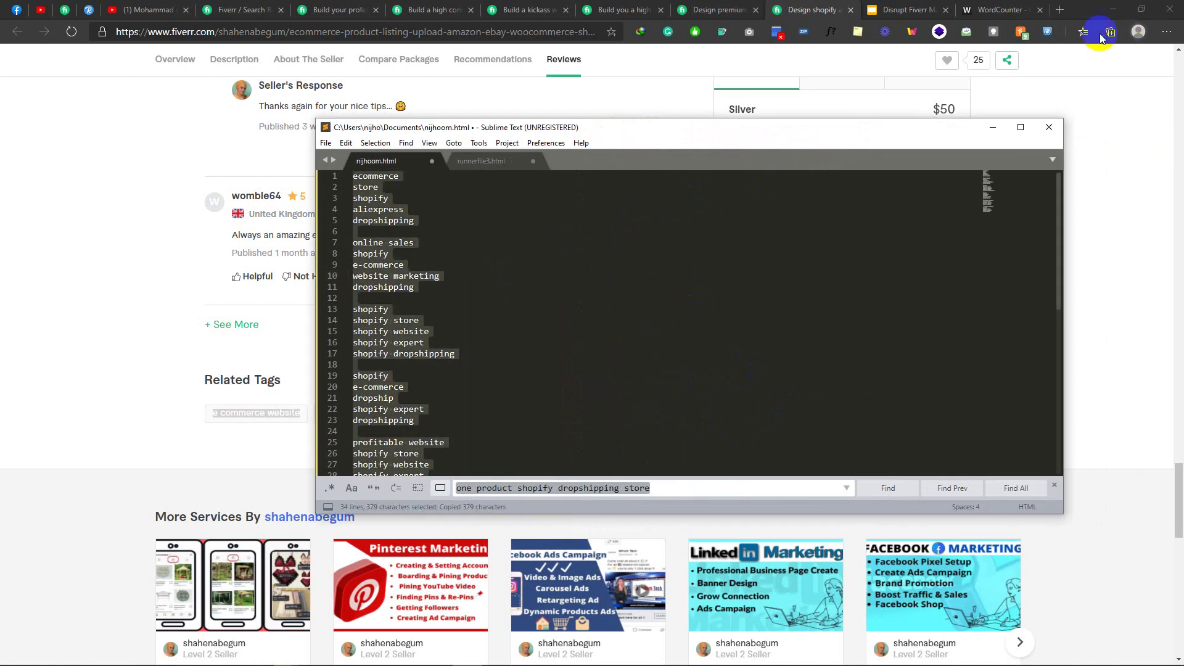
Step: Search the web for duplicate text remover in a new tab and open TextFixer's Remove Duplicate Lines result in its own tab
click(1060, 10)
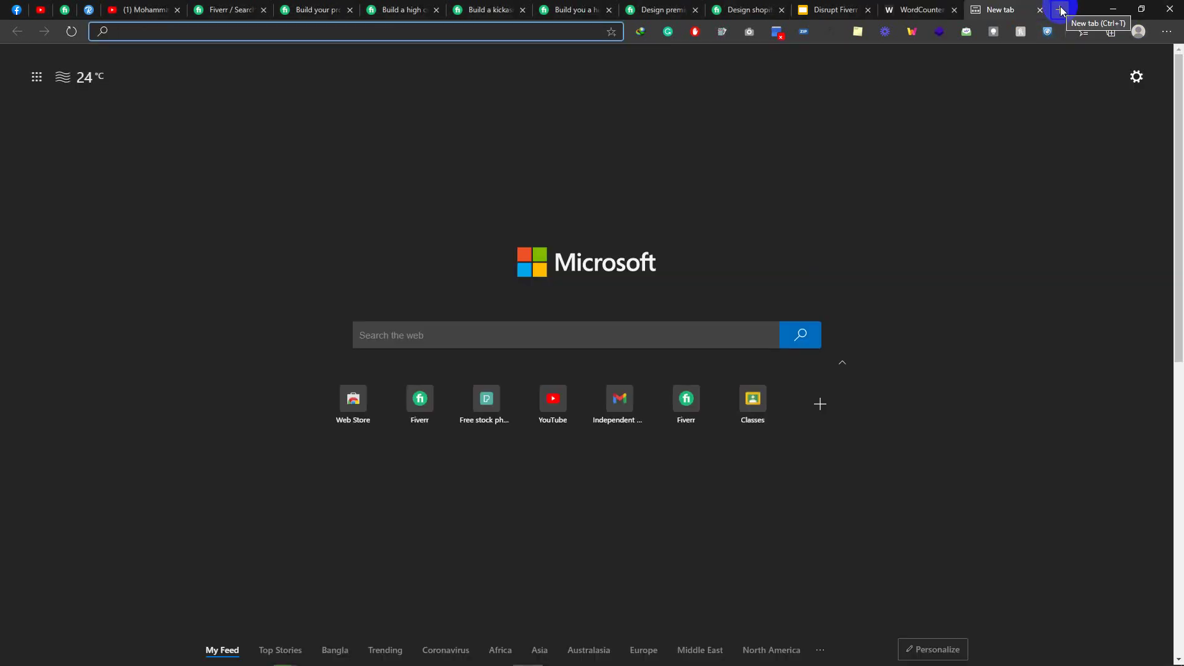
text(duplicate )
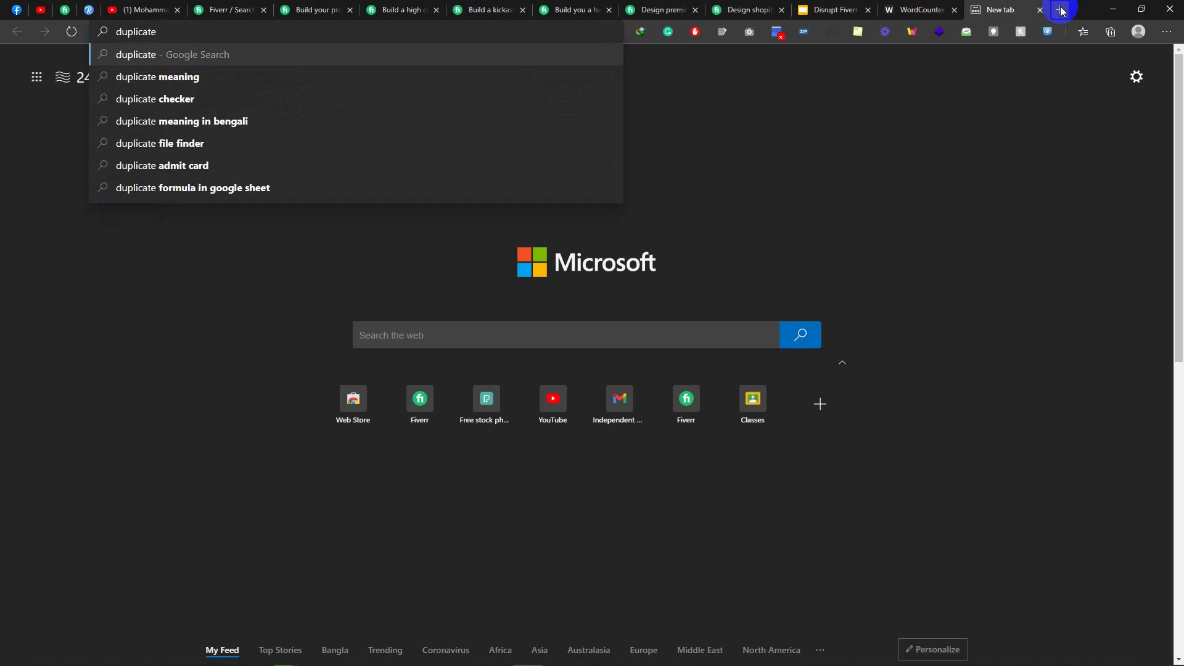
text(text remover)
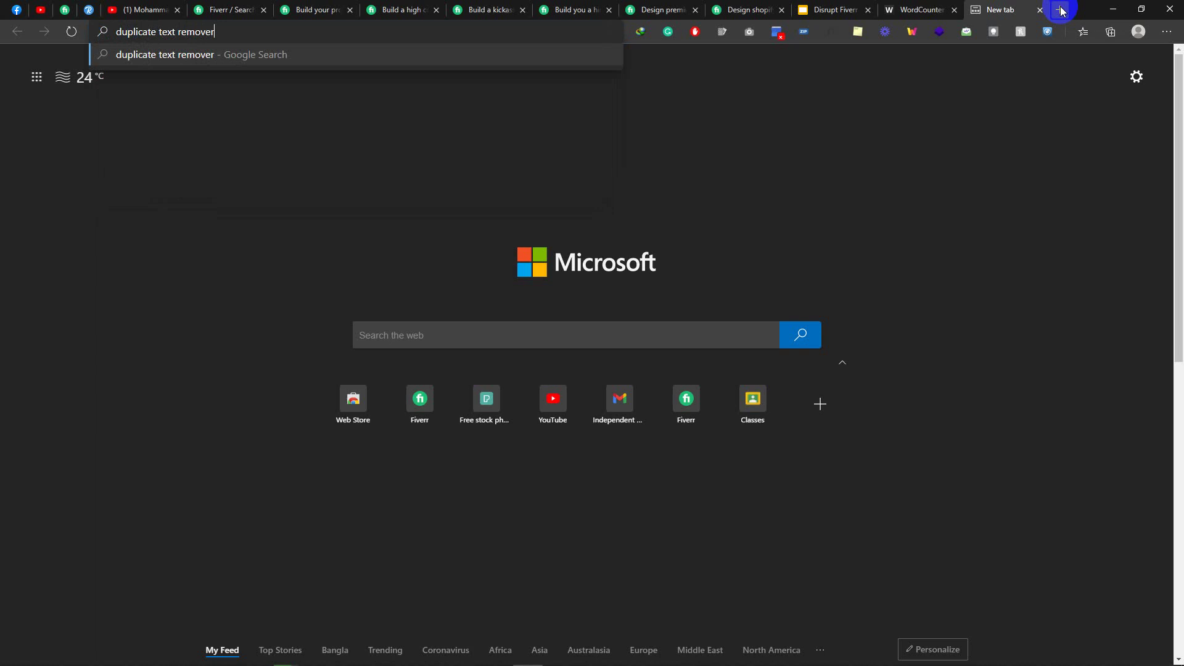
key(Return)
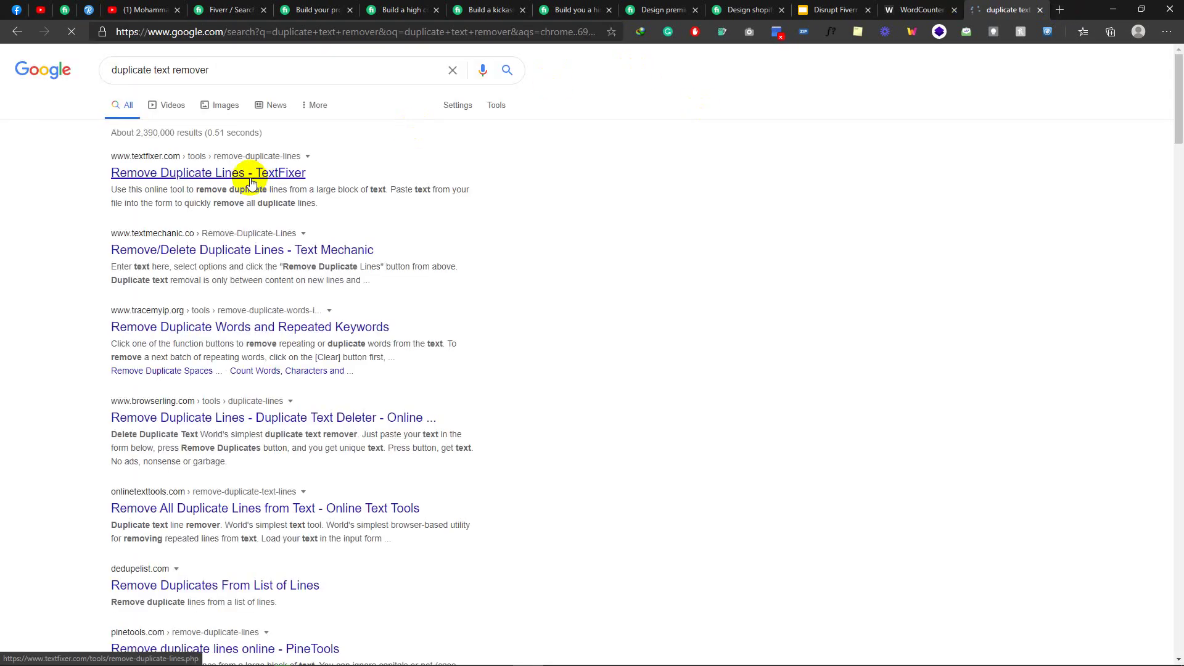
right_click(250, 182)
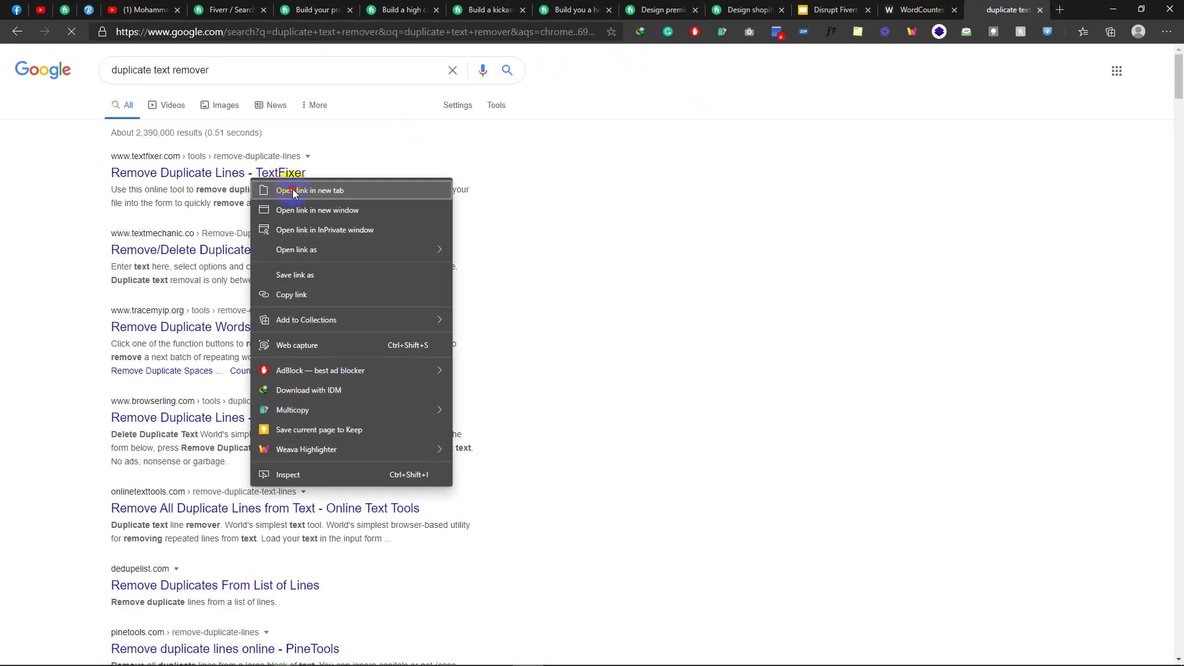
click(277, 187)
click(1019, 6)
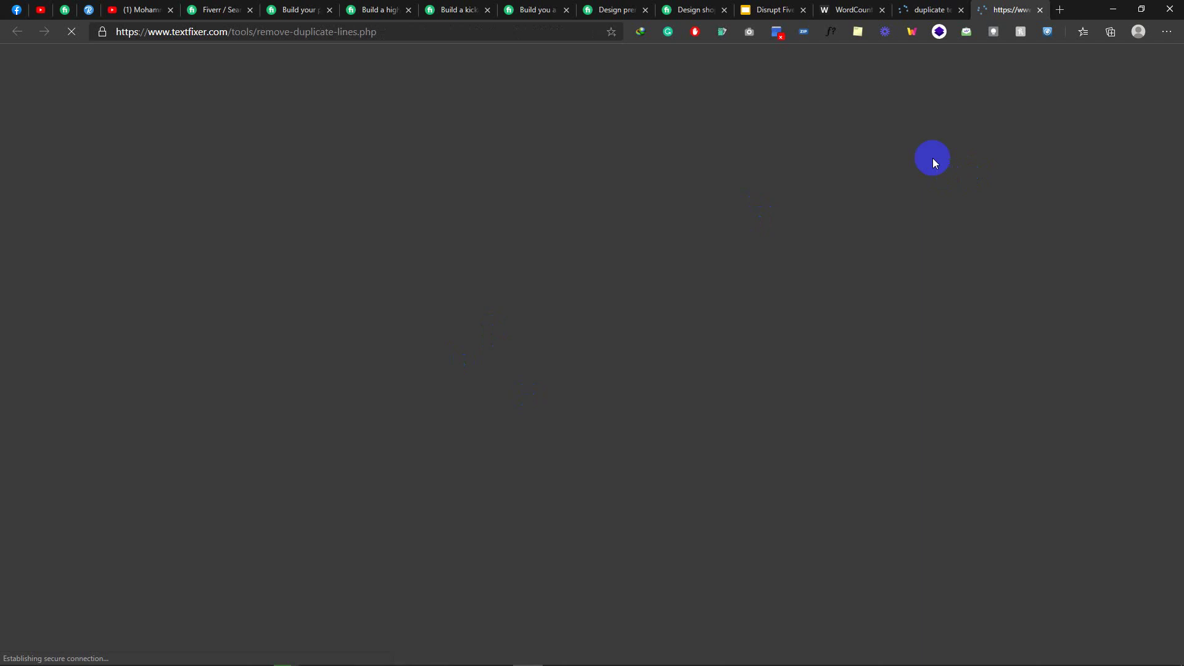
Step: Paste the copied tag list into the Duplicate Line Removal Tool and remove its duplicate lines
scroll(602, 419, down, 6)
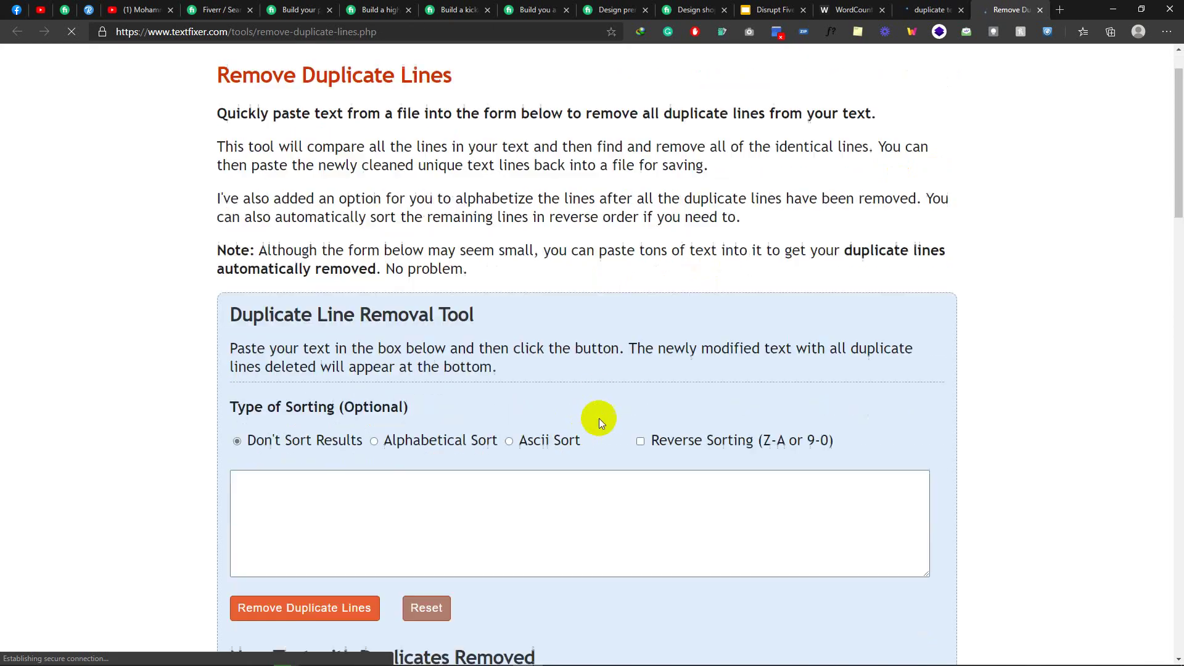
click(512, 251)
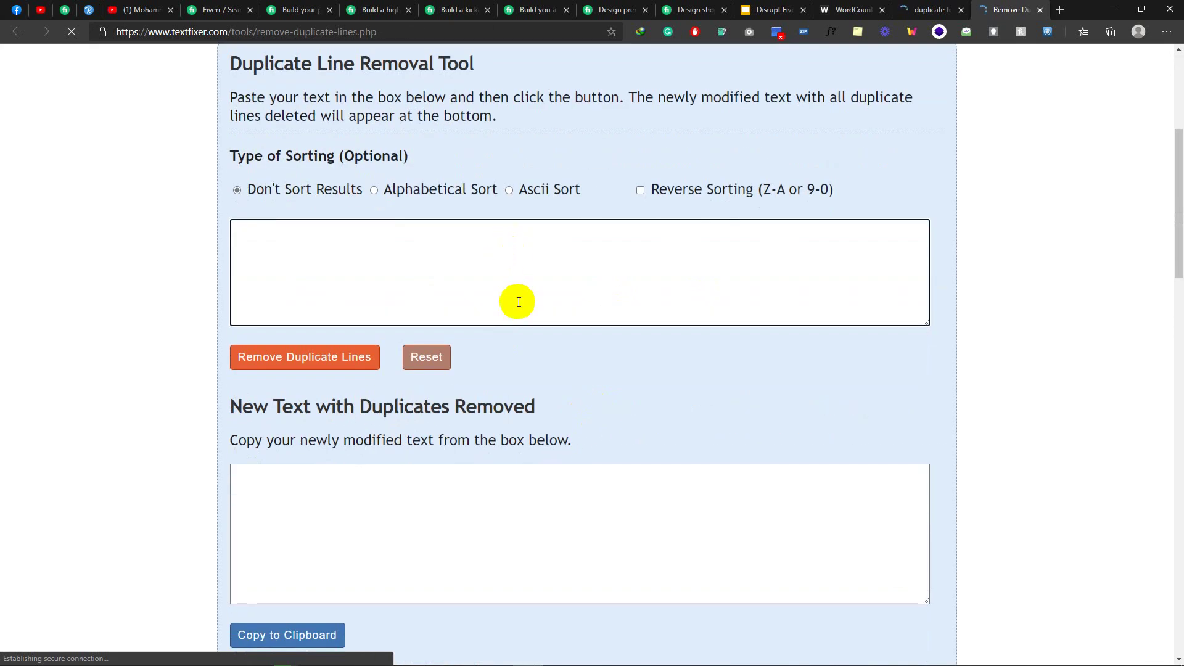
key(ctrl+v)
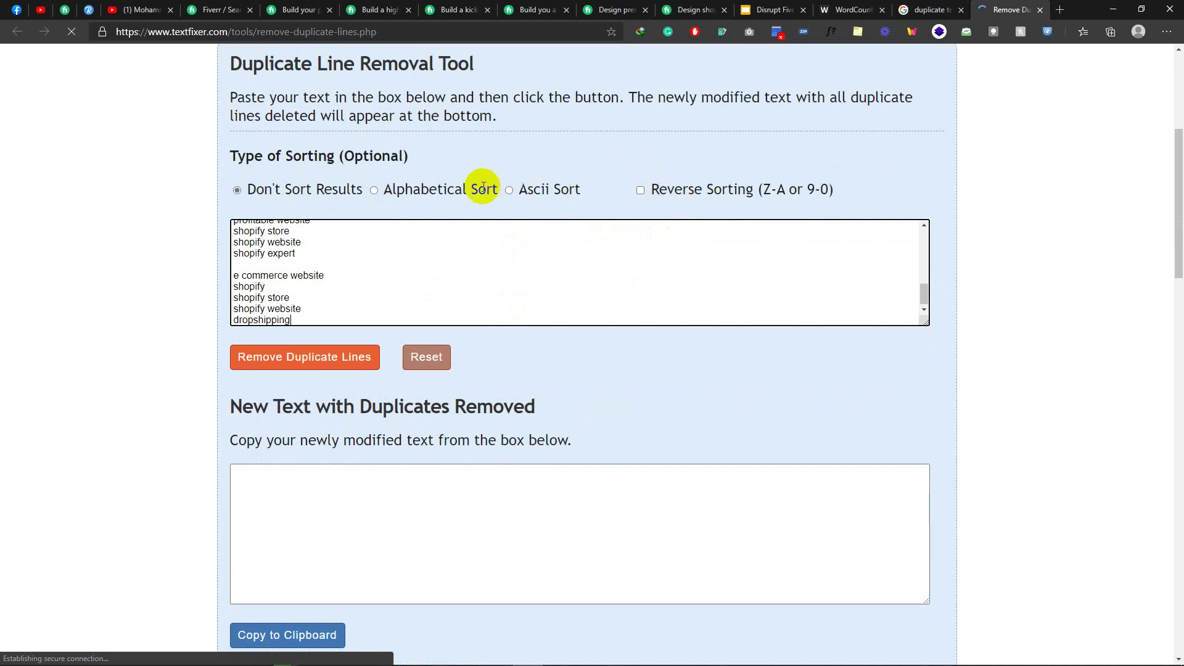
scroll(453, 210, up, 3)
scroll(423, 280, up, 10)
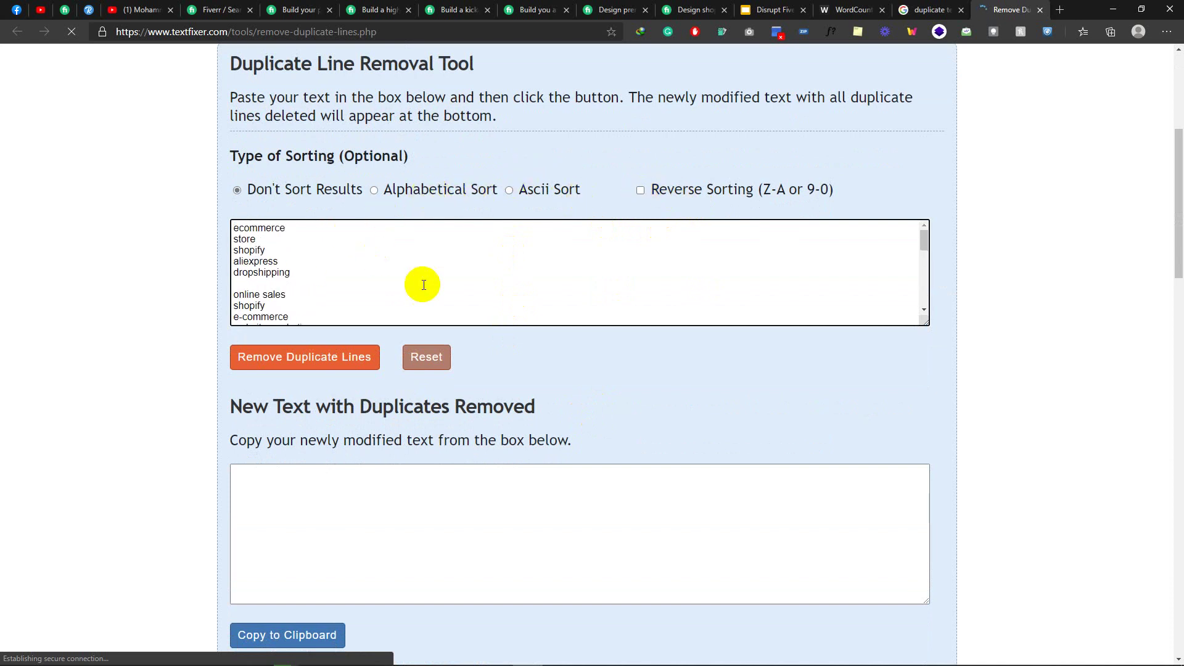
click(258, 359)
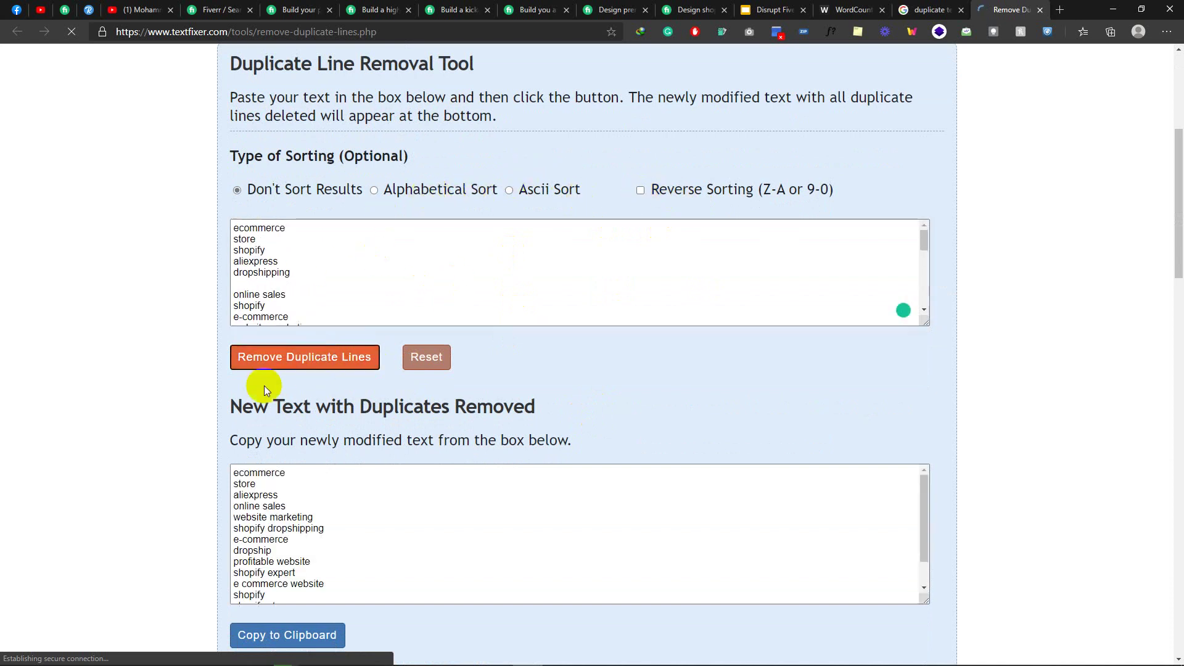
Step: Review the original and cleaned lists, and copy all the text from the duplicates-removed result
scroll(347, 549, down, 3)
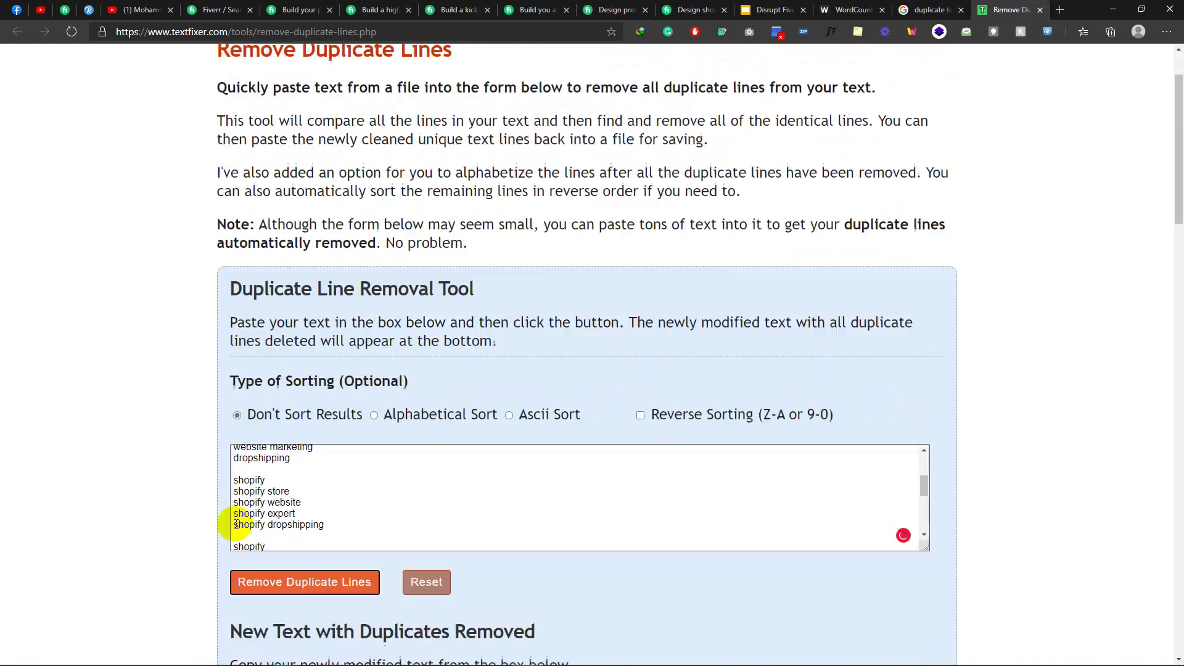
scroll(338, 428, down, 5)
scroll(339, 391, down, 2)
scroll(364, 268, down, 4)
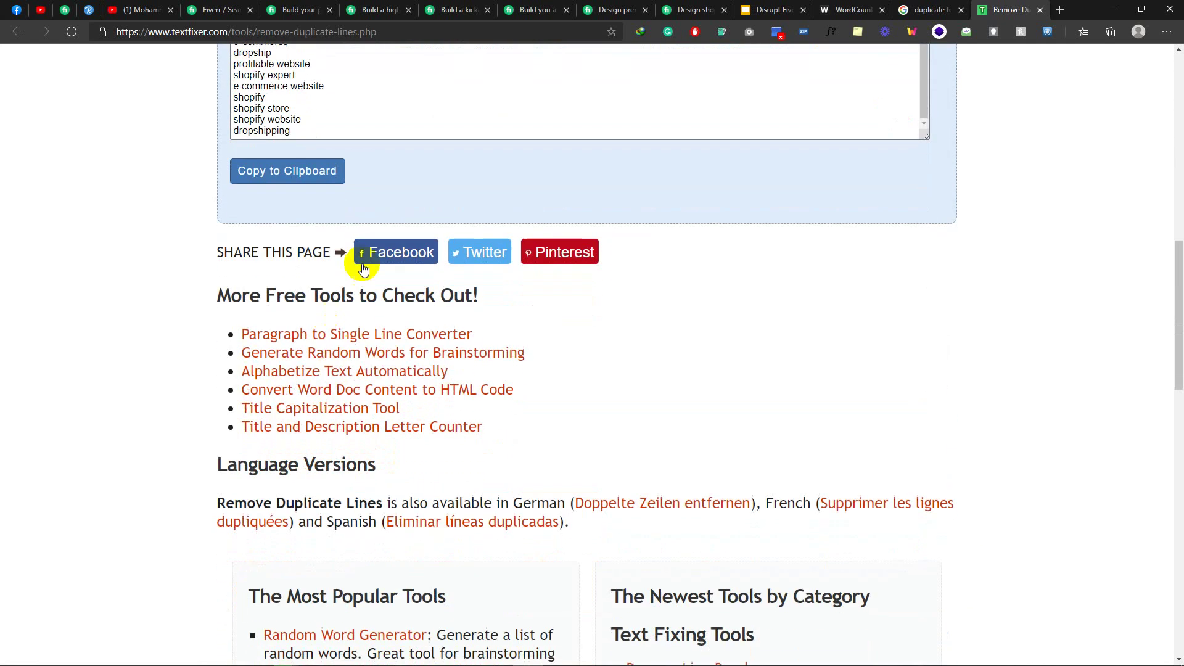
scroll(364, 268, up, 7)
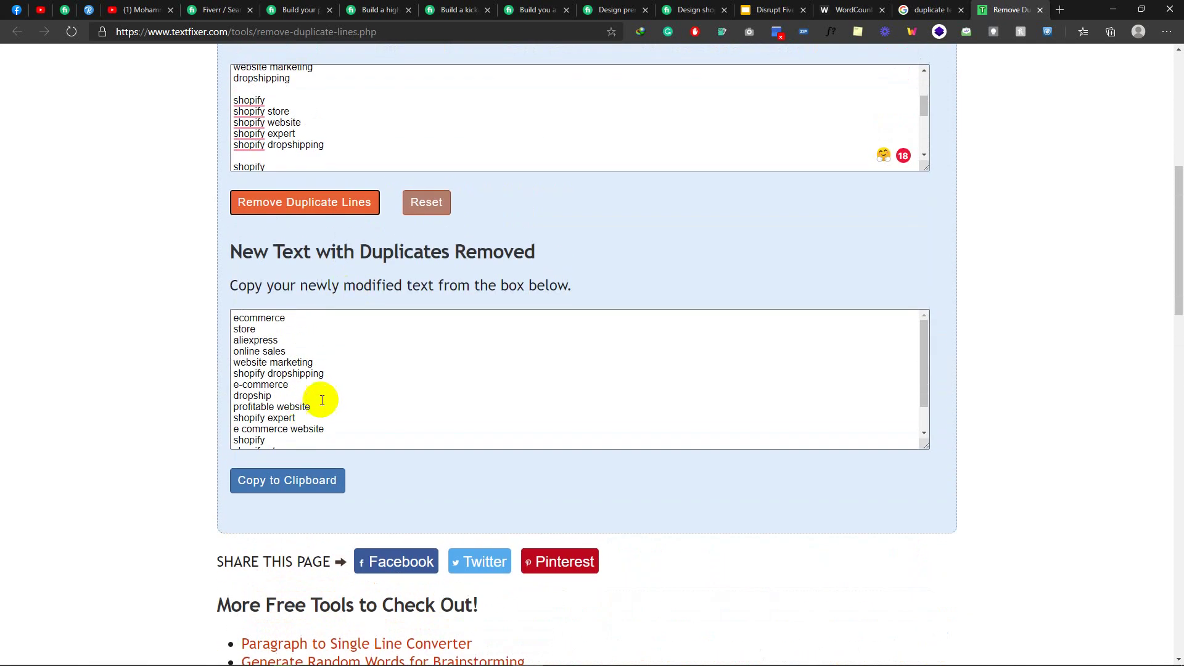
click(322, 400)
key(ctrl+c)
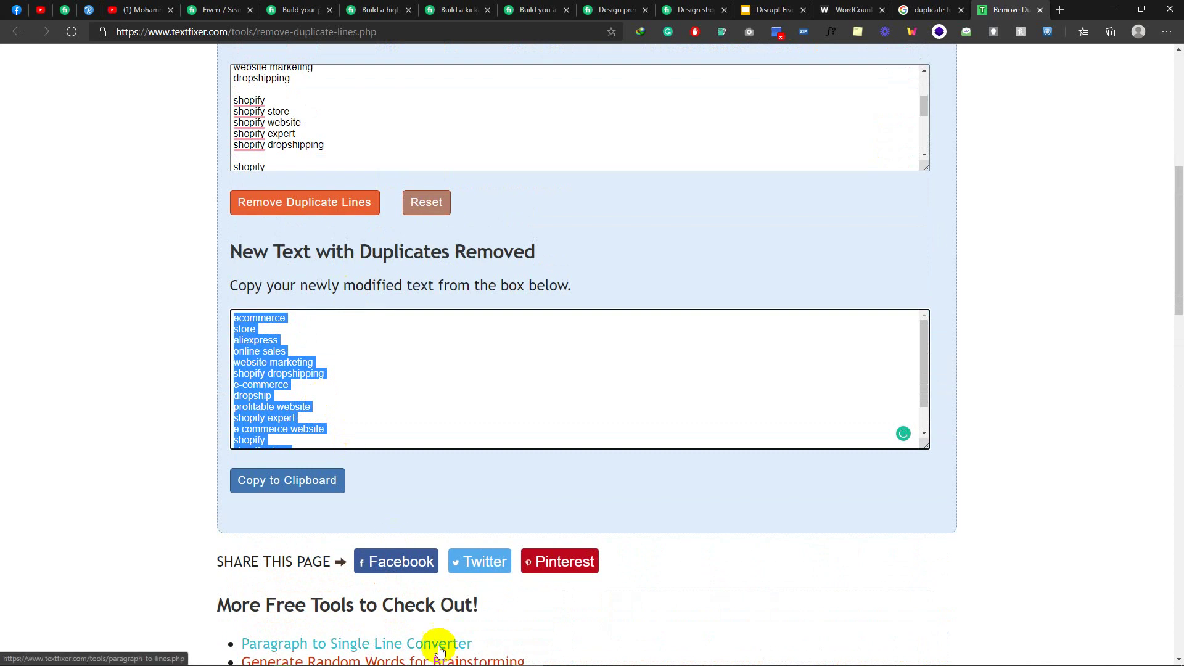
Step: Append the cleaned tag list to the end of the Sublime Text note, below a dashed separator line
scroll(450, 654, down, 3)
click(469, 655)
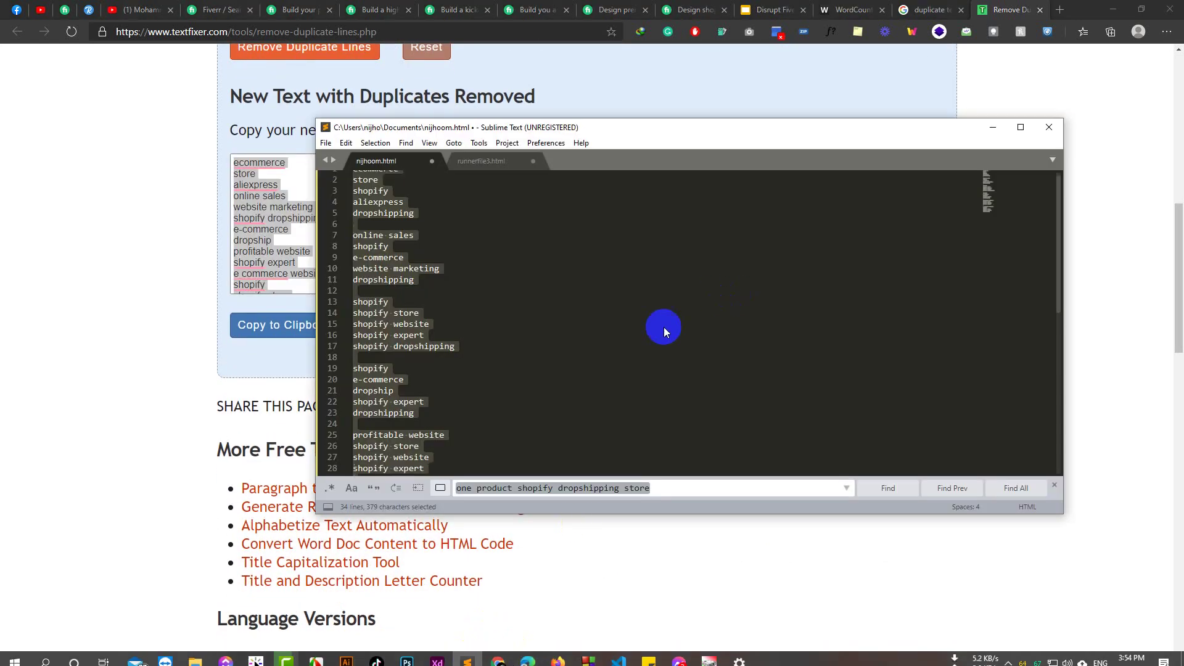
scroll(499, 338, down, 5)
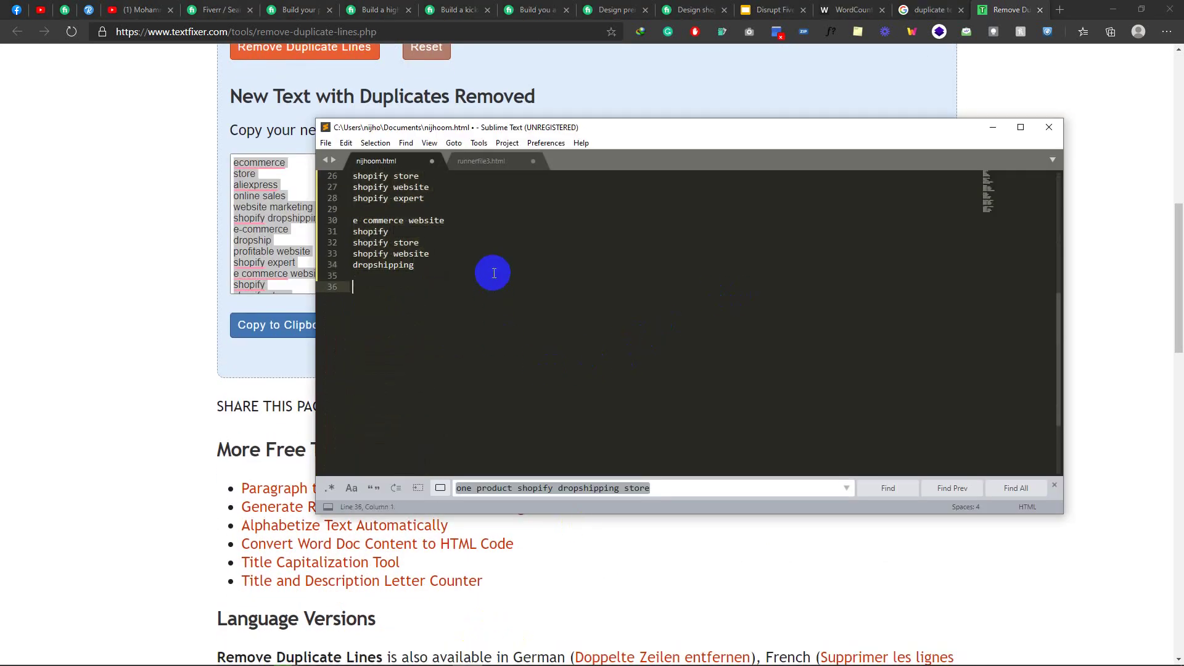
key(ctrl+v)
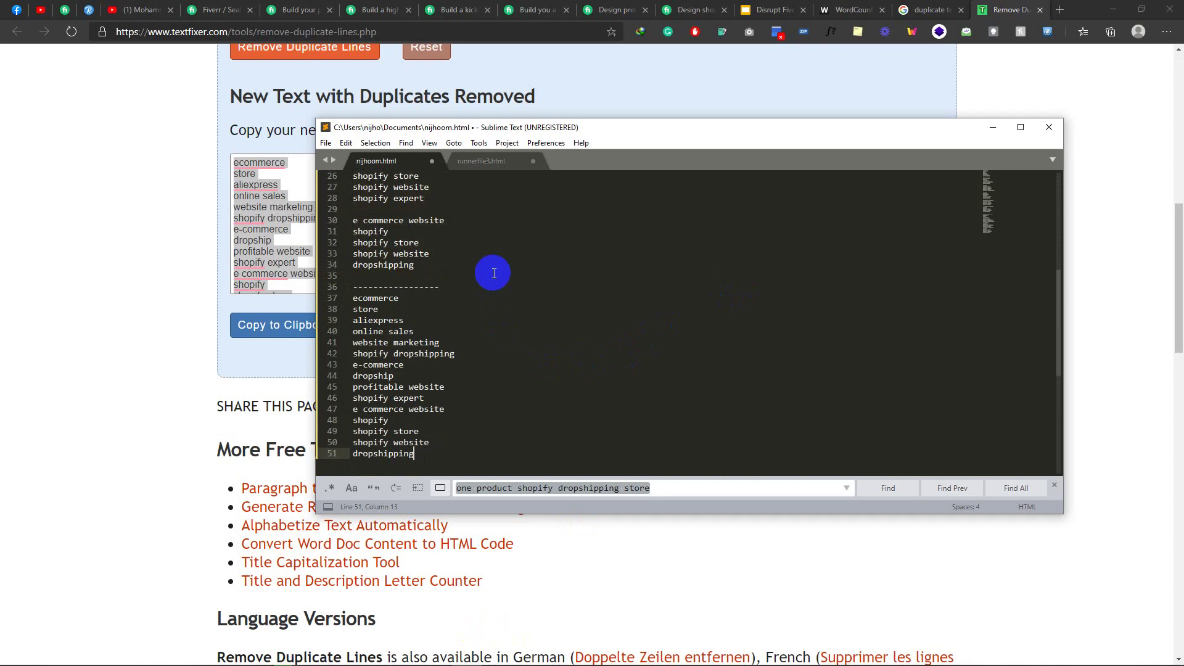
scroll(455, 307, down, 3)
scroll(456, 309, up, 1)
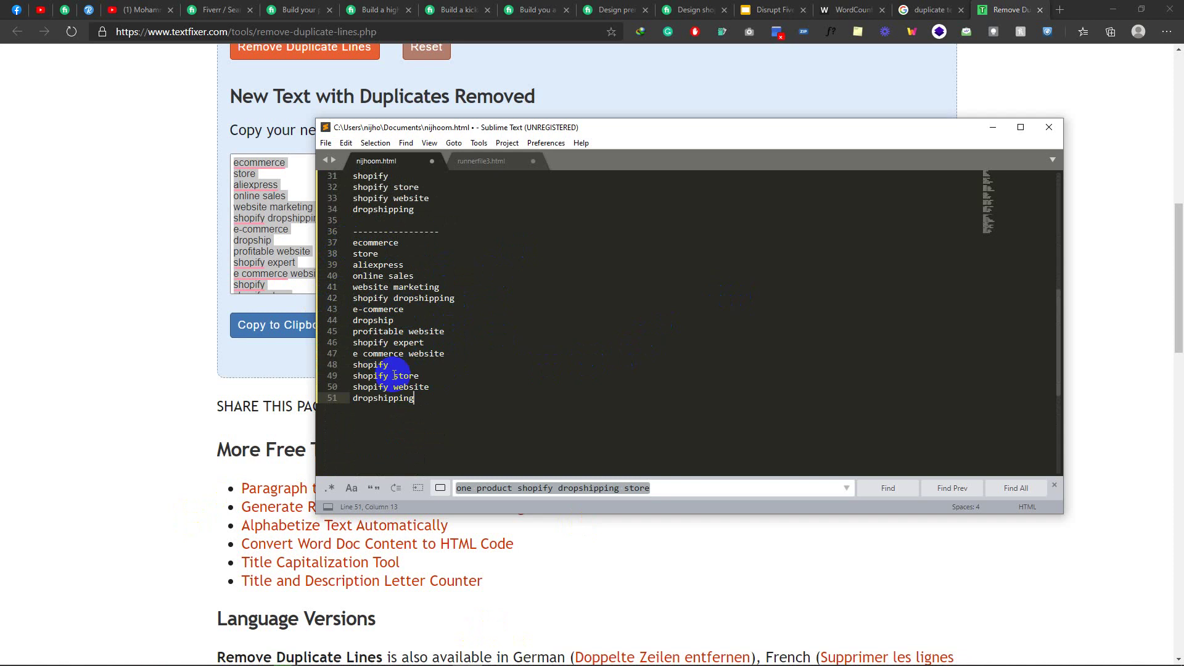
Step: Copy the original tag groups above the dashed separator, from ecommerce on line 1 through dropshipping on line 34
scroll(420, 363, up, 10)
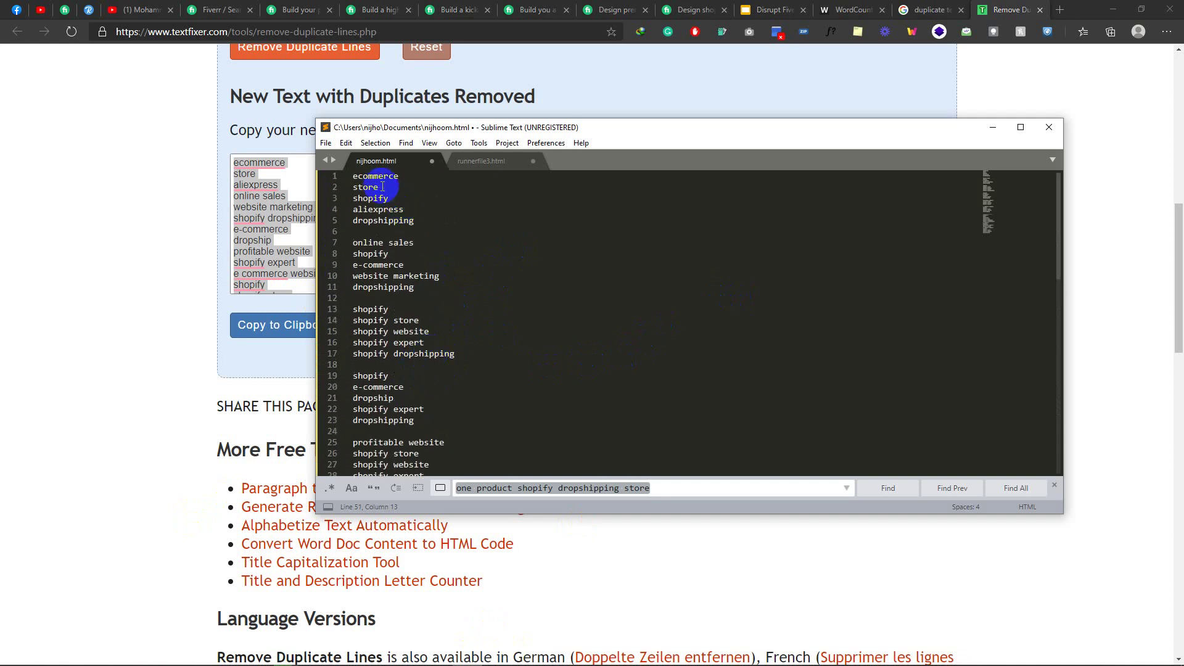
click(445, 241)
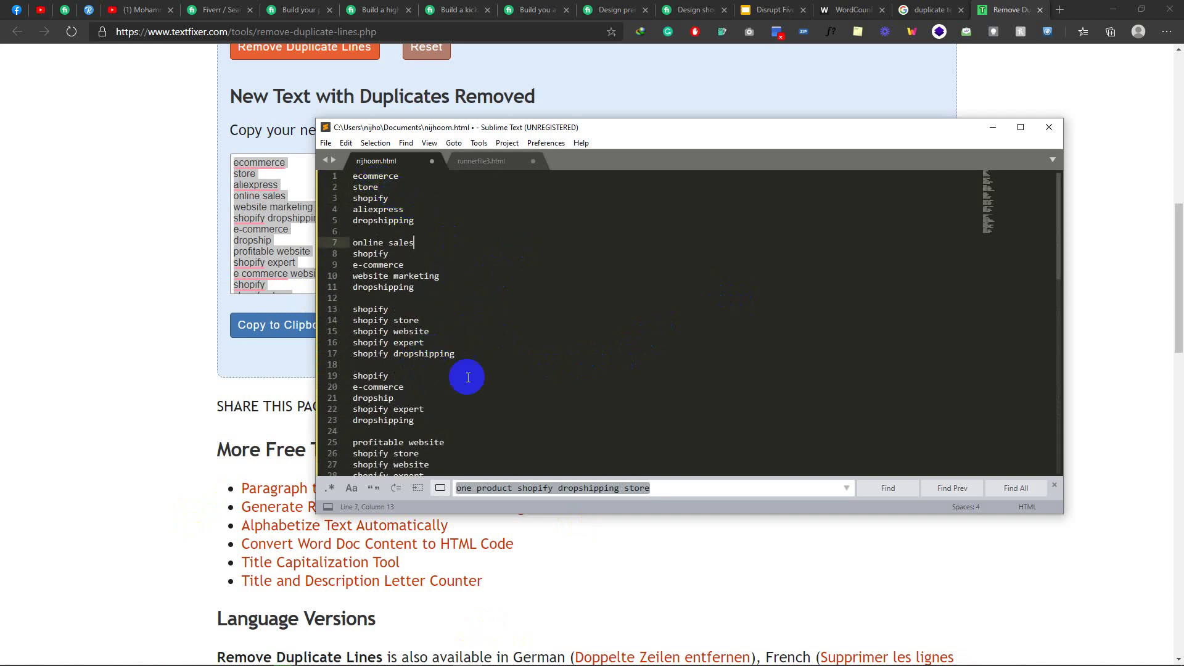
scroll(459, 386, down, 4)
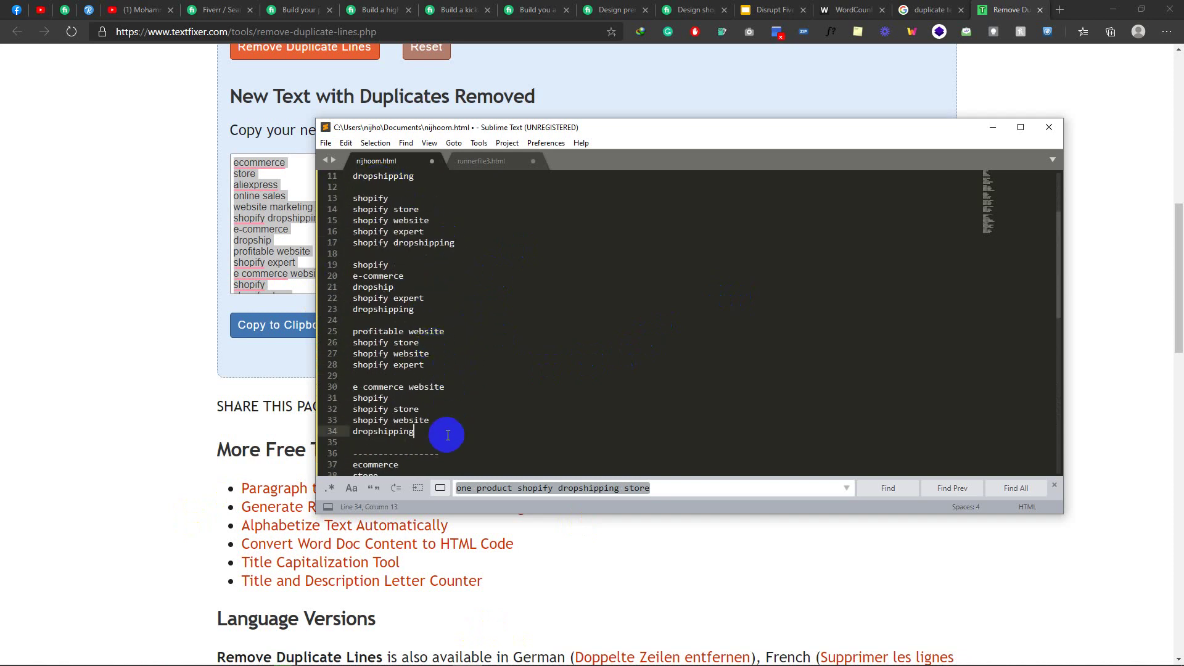
key(ctrl+shift+Home)
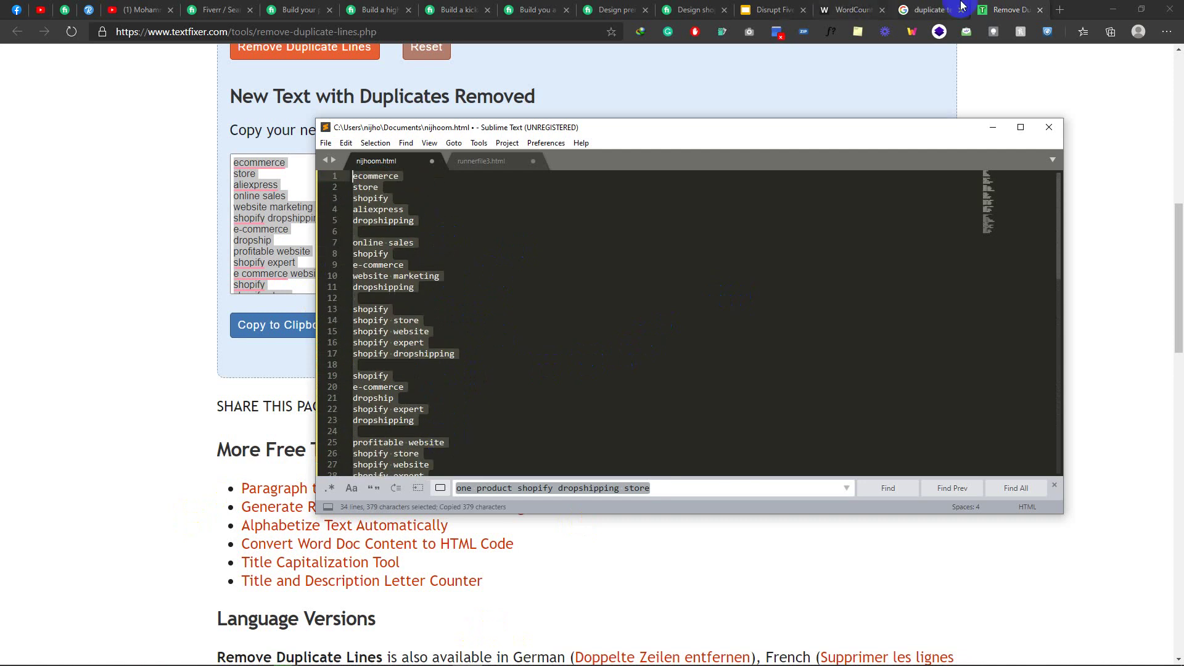
Step: Return to the browser's Google results tab, search for word cloud and open WordClouds.com
click(1078, 12)
click(932, 10)
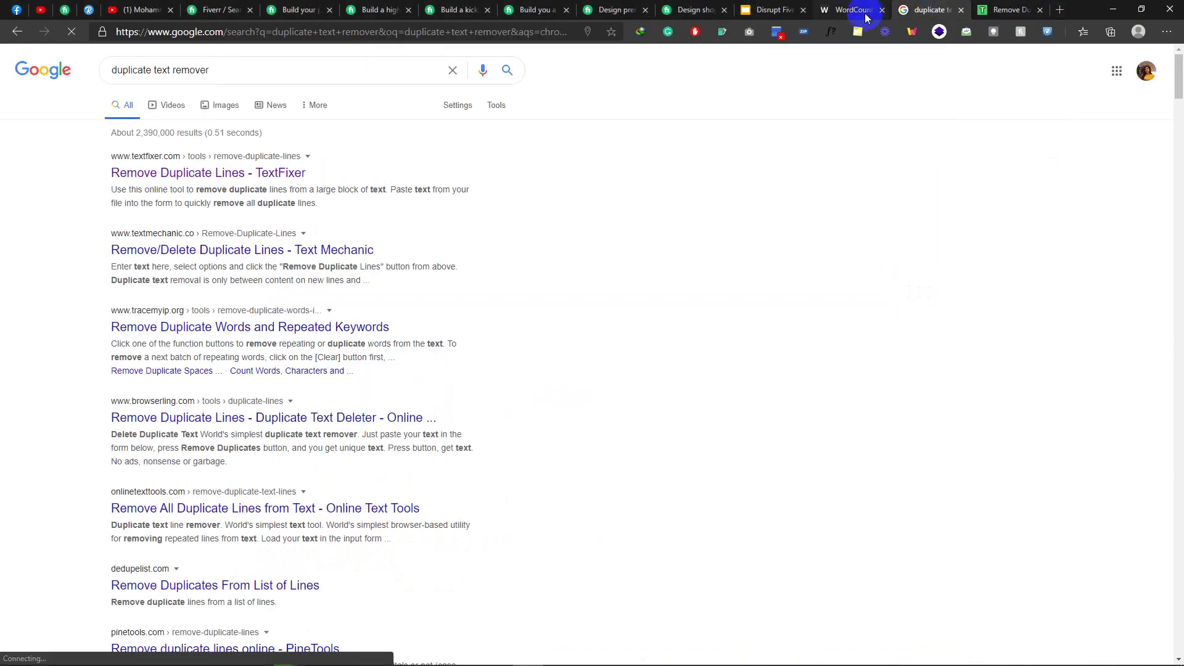
triple_click(345, 70)
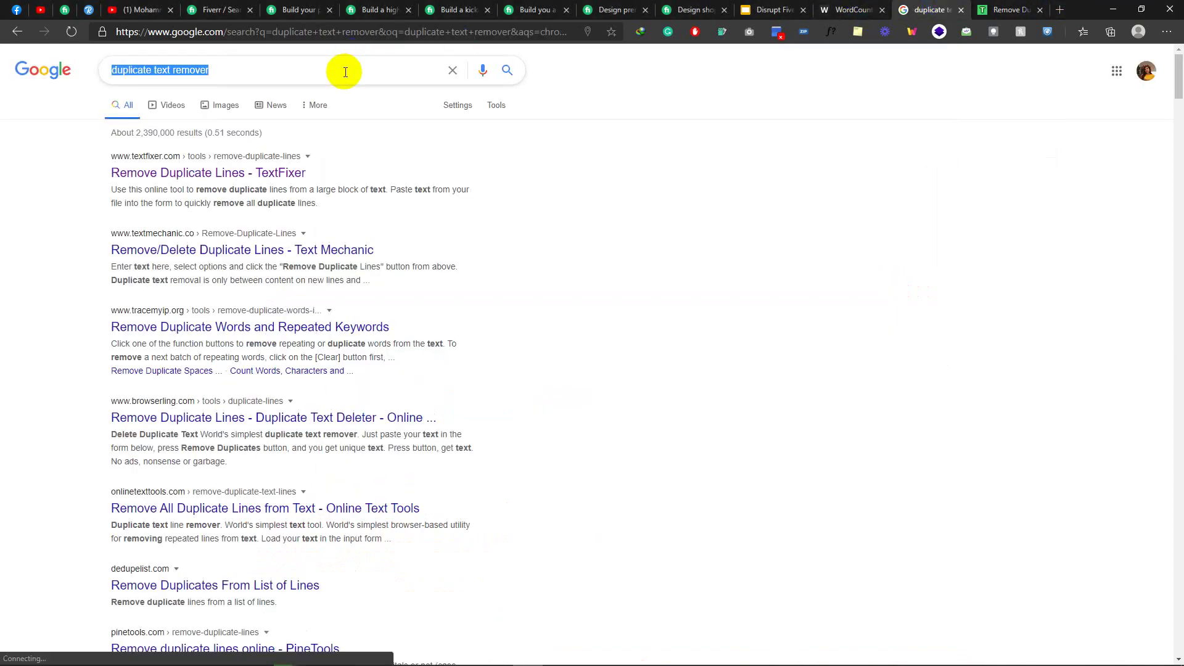
text(word cl)
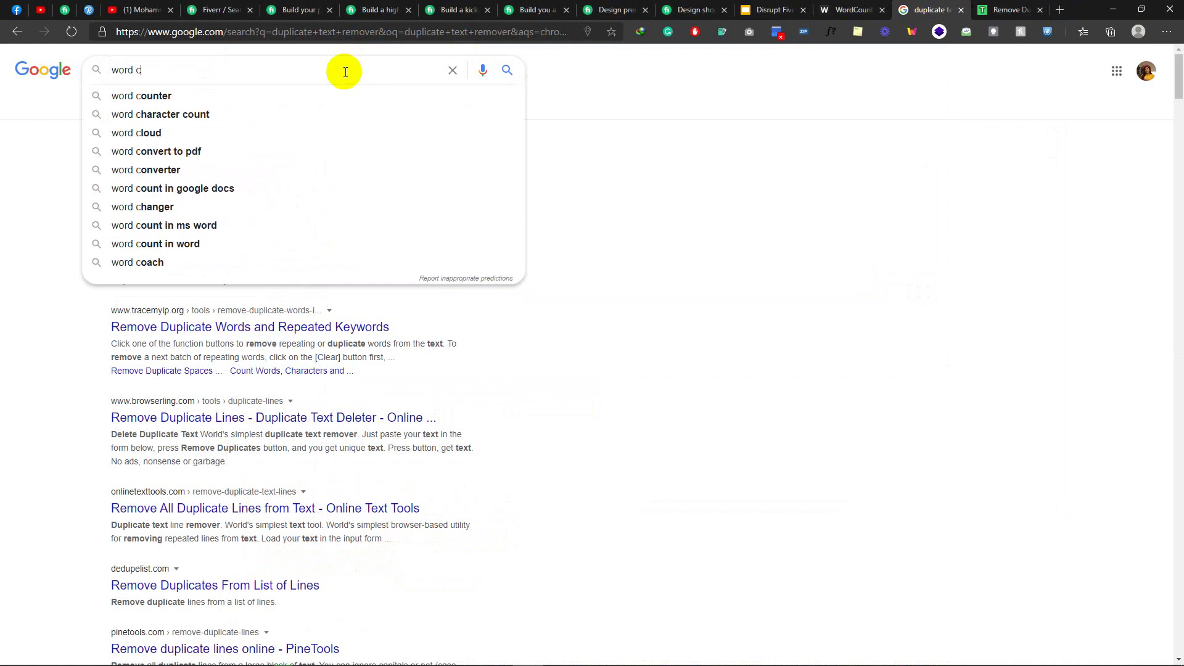
text(oud)
key(Return)
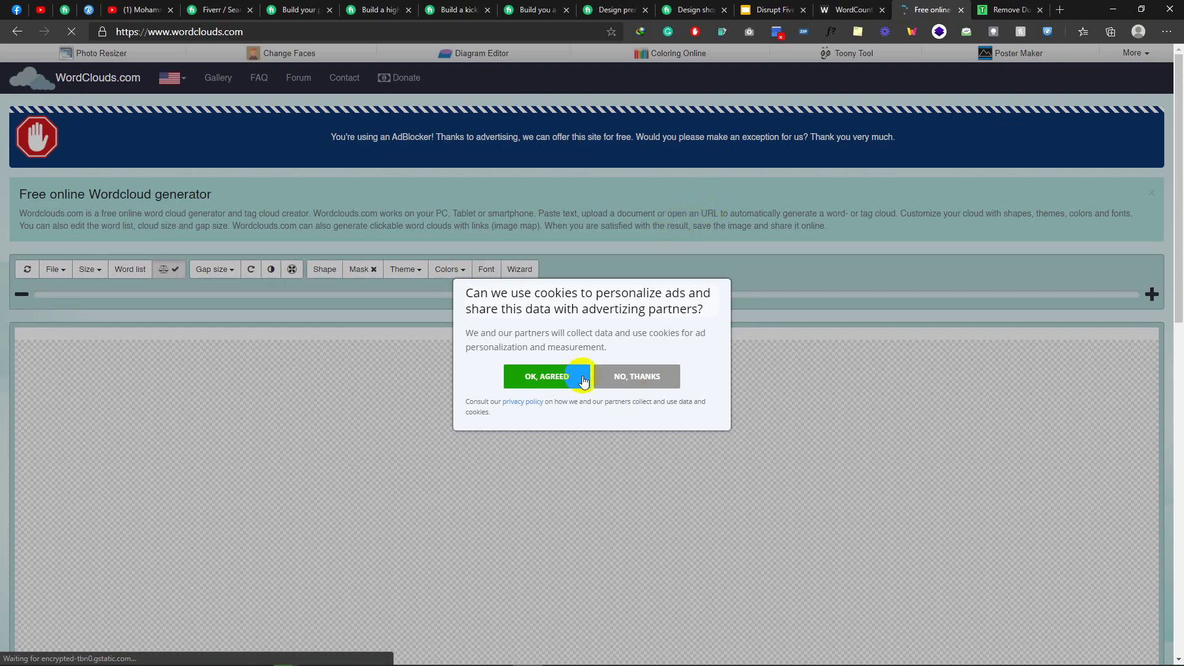
Step: Decline personalized ads in the WordClouds.com cookie prompt and agree to the remaining cookie use
click(652, 374)
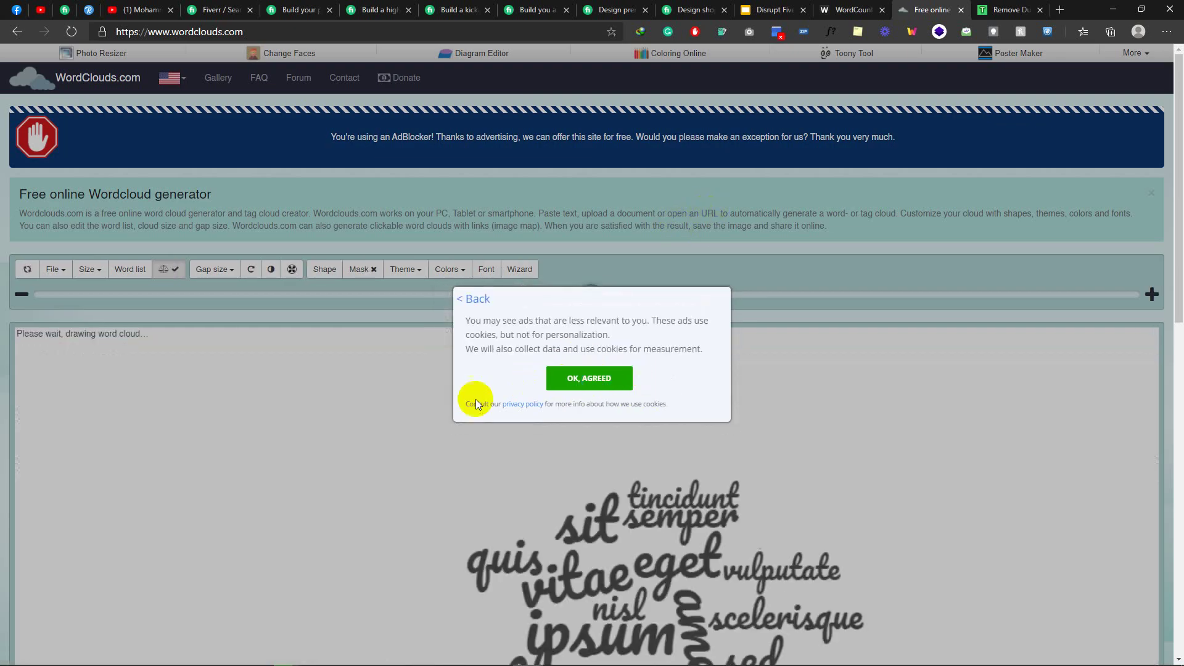
click(585, 387)
scroll(481, 392, down, 5)
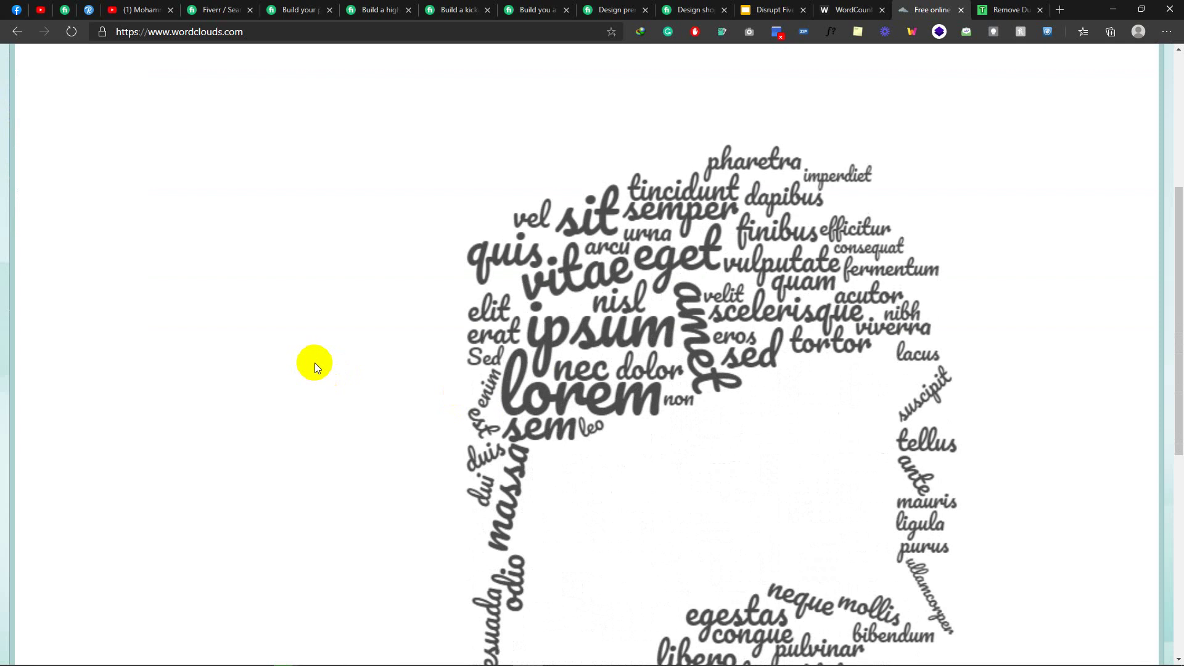
scroll(312, 363, up, 5)
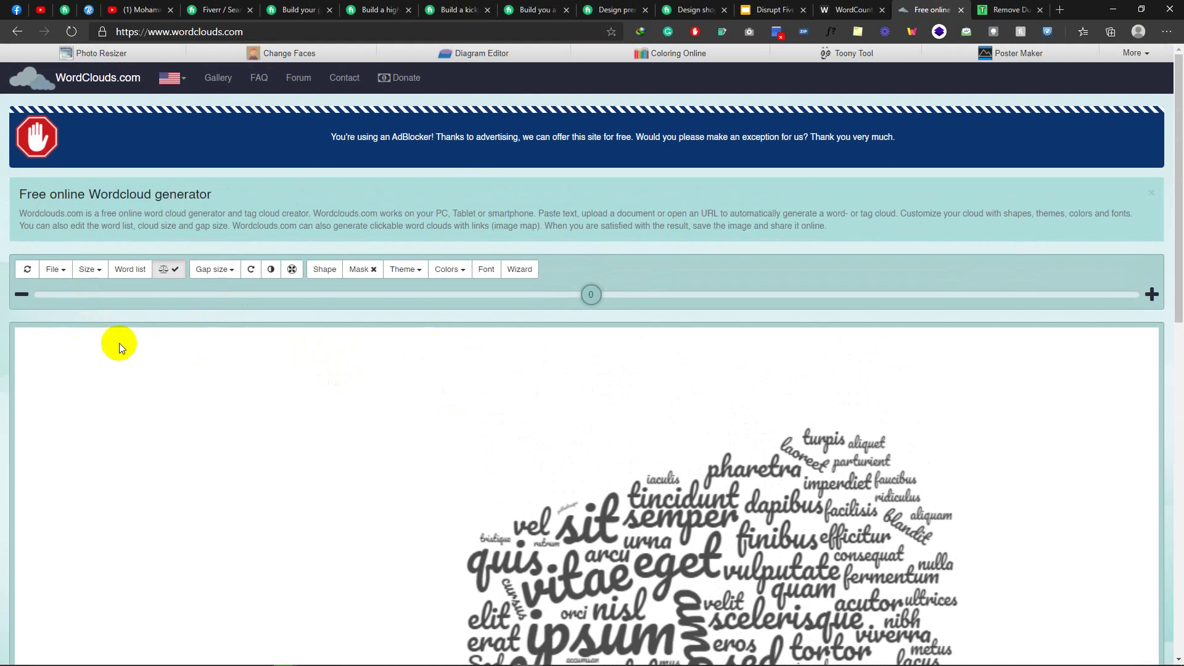
Step: Pause AdBlock on all sites and reload the WordClouds.com page
scroll(270, 331, down, 12)
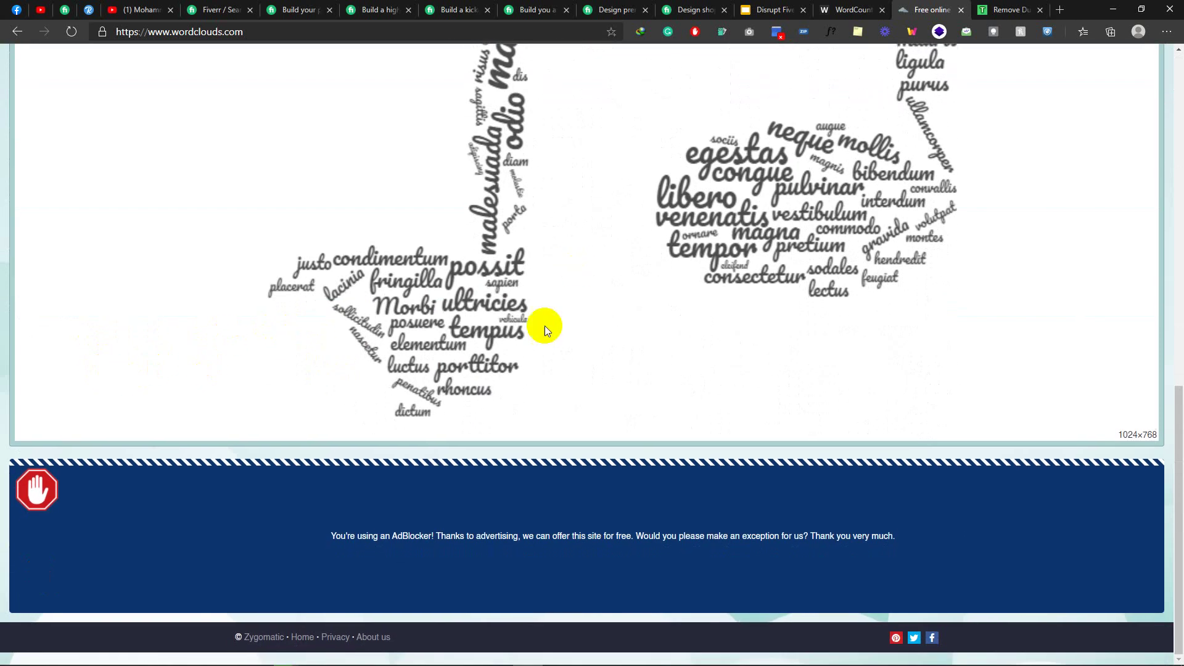
drag(365, 536, 380, 524)
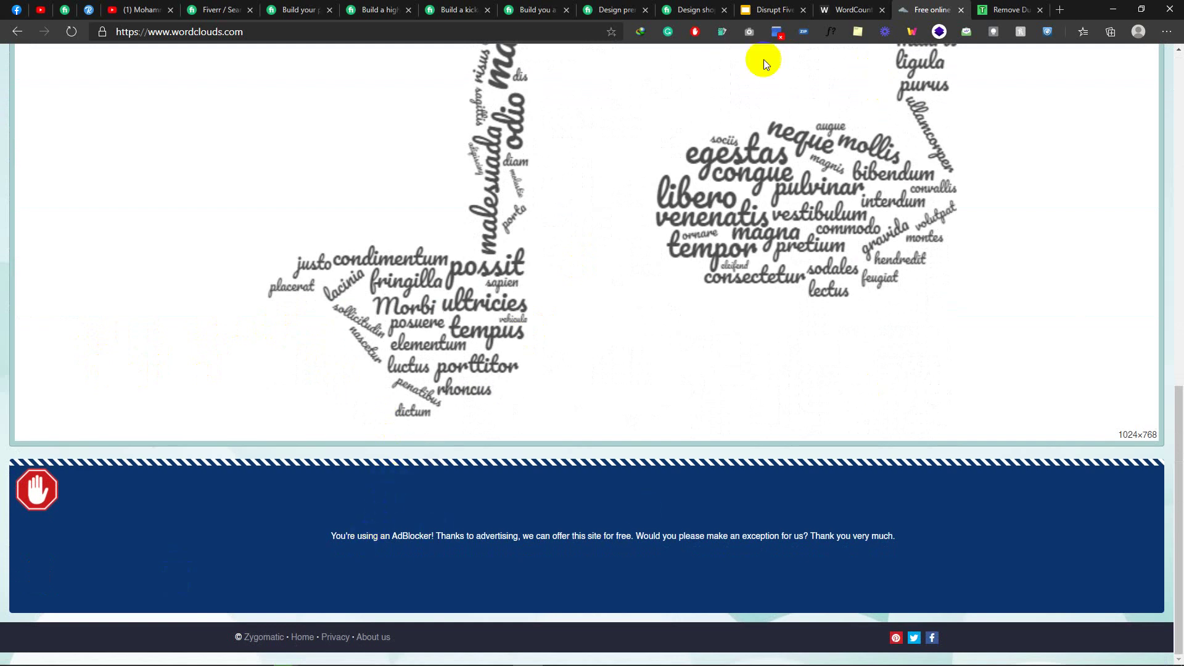
click(694, 32)
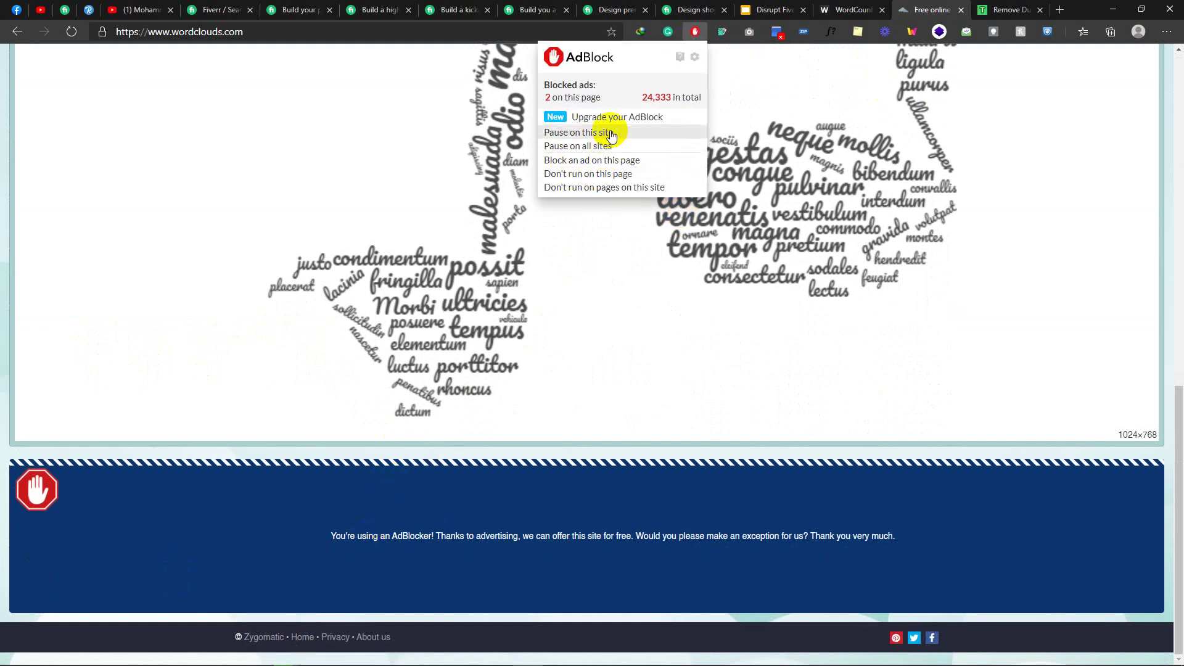
click(552, 148)
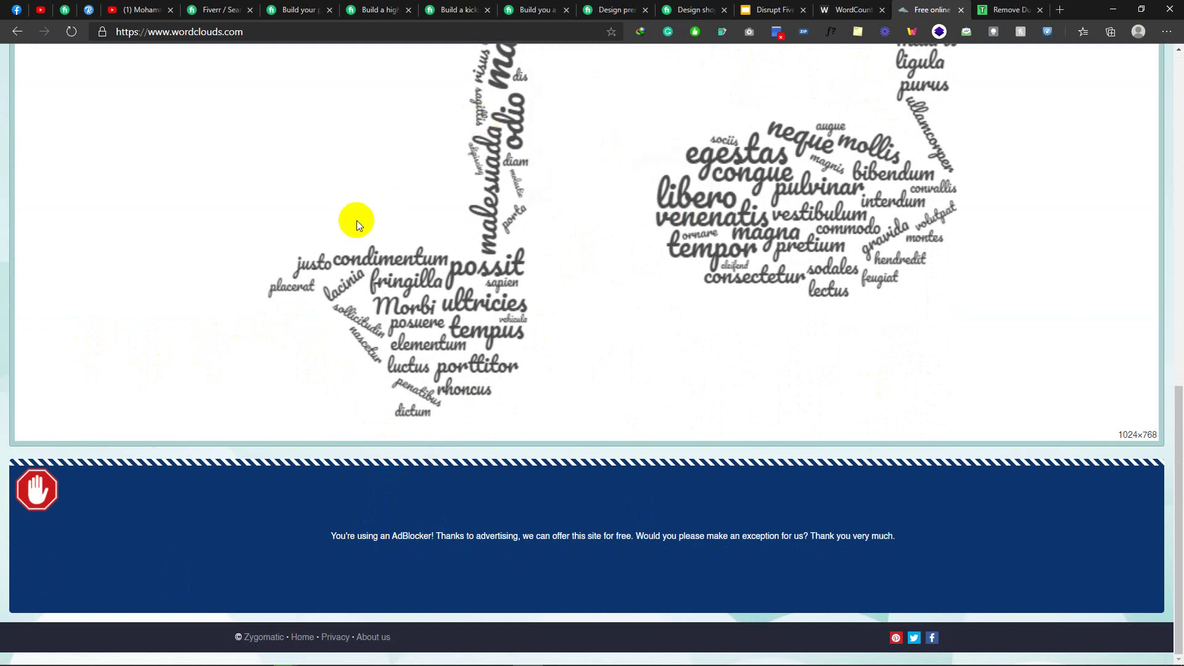
click(70, 32)
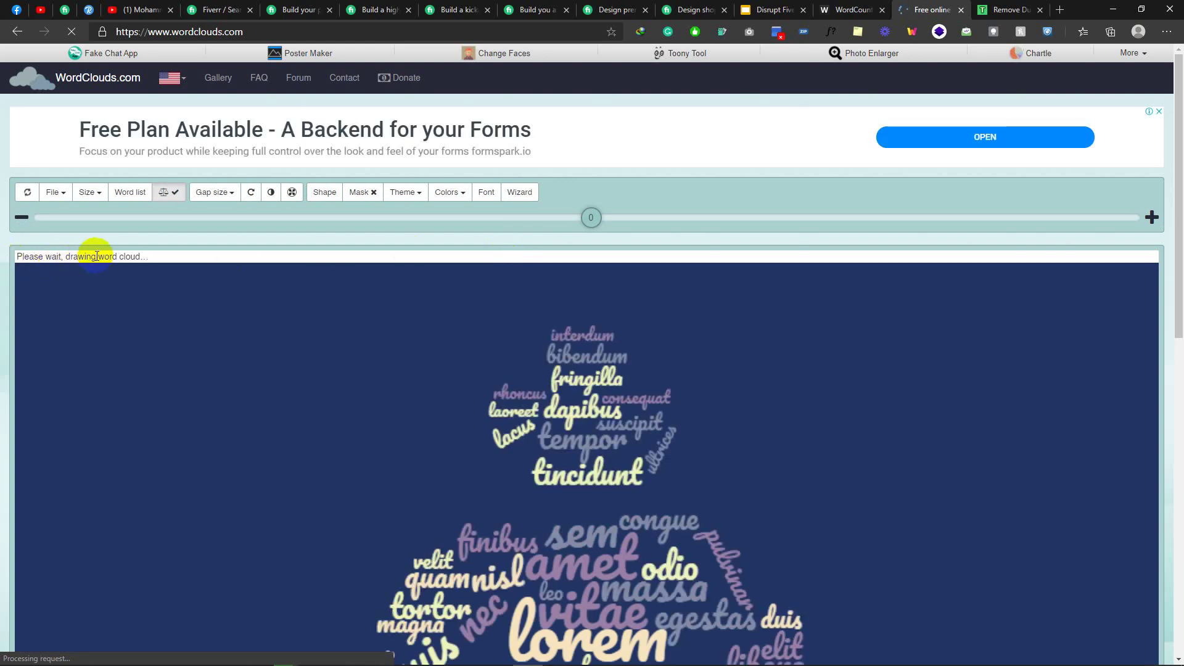
Step: Look over the WordClouds.com page, return to the word cloud search results and browse the other generators listed
scroll(158, 308, down, 10)
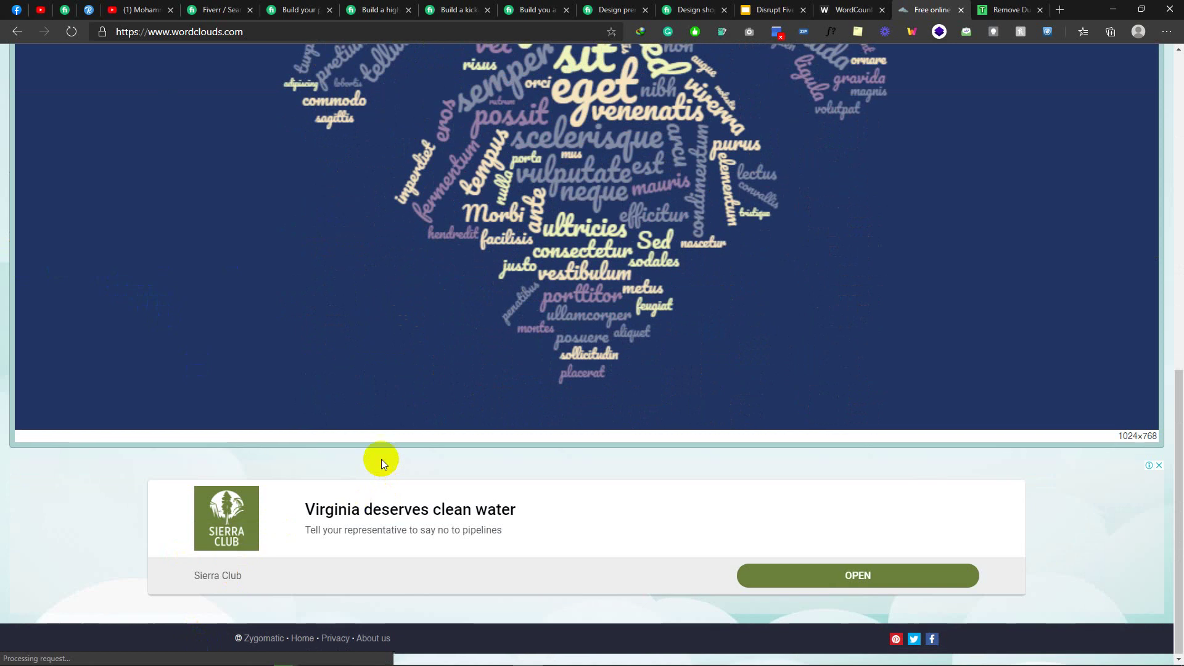
scroll(380, 459, up, 9)
scroll(376, 458, up, 3)
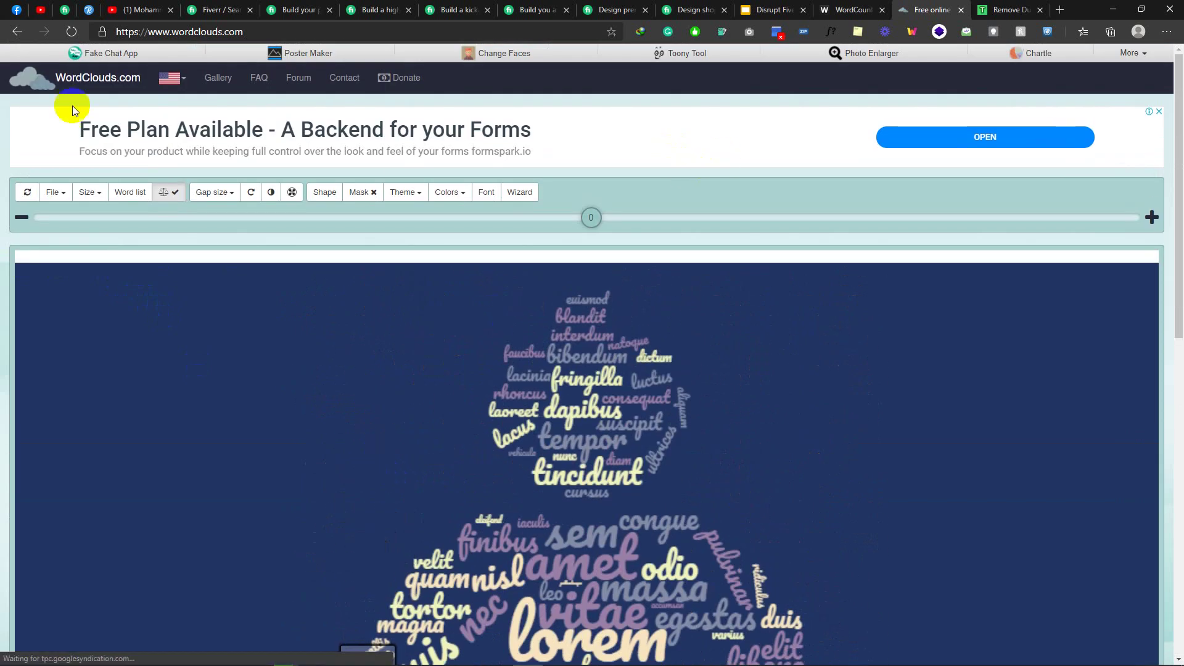
click(18, 31)
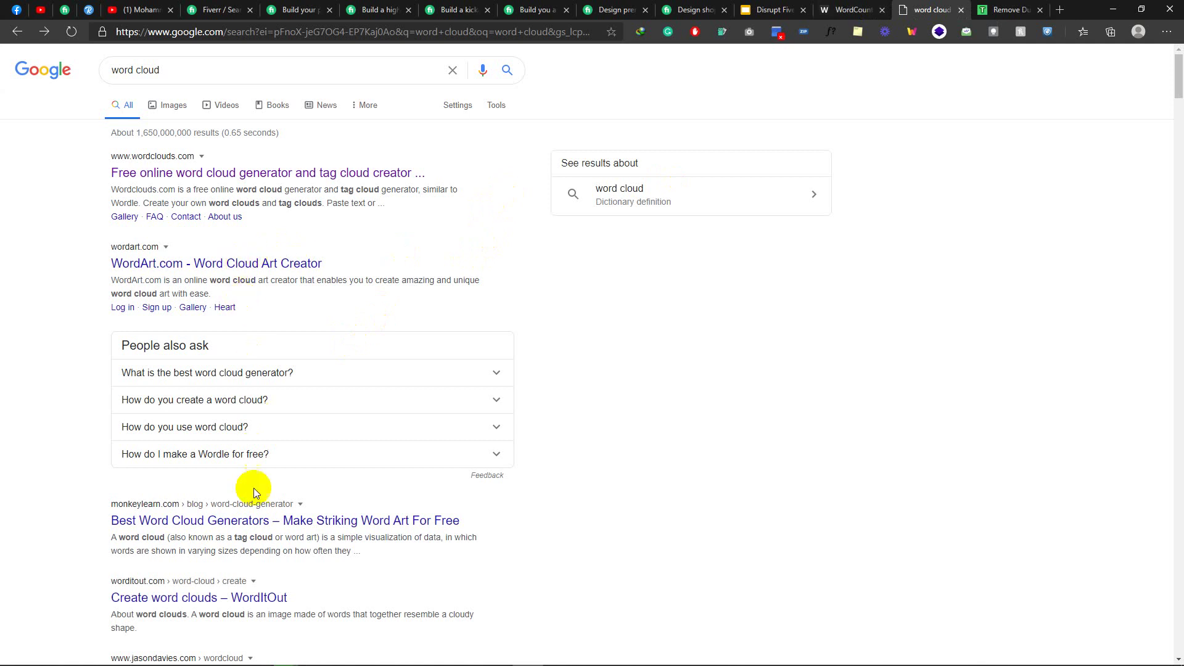
scroll(254, 487, down, 5)
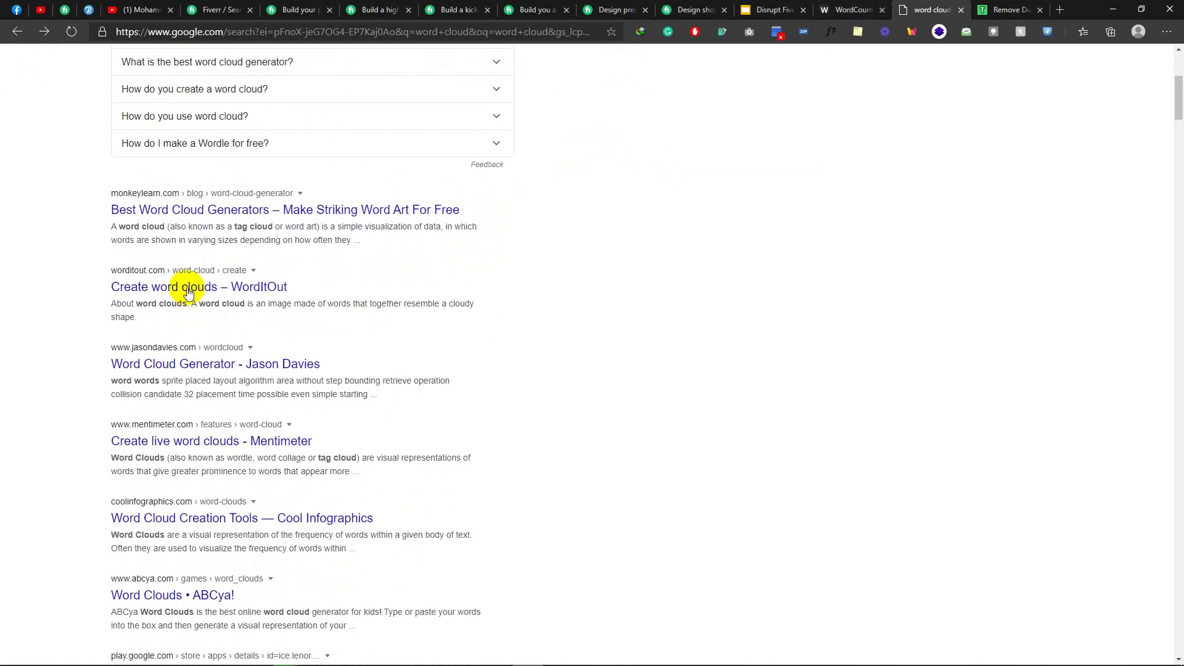
scroll(185, 346, up, 5)
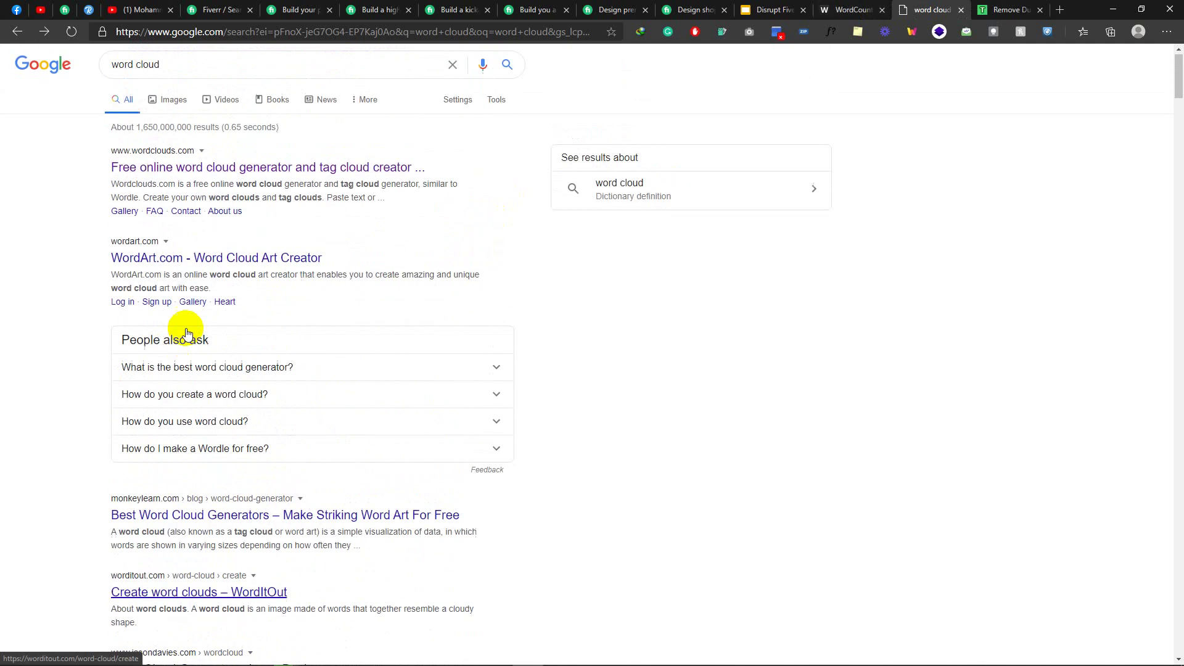
Step: Change the Google search to tag cloud online and run it
click(108, 72)
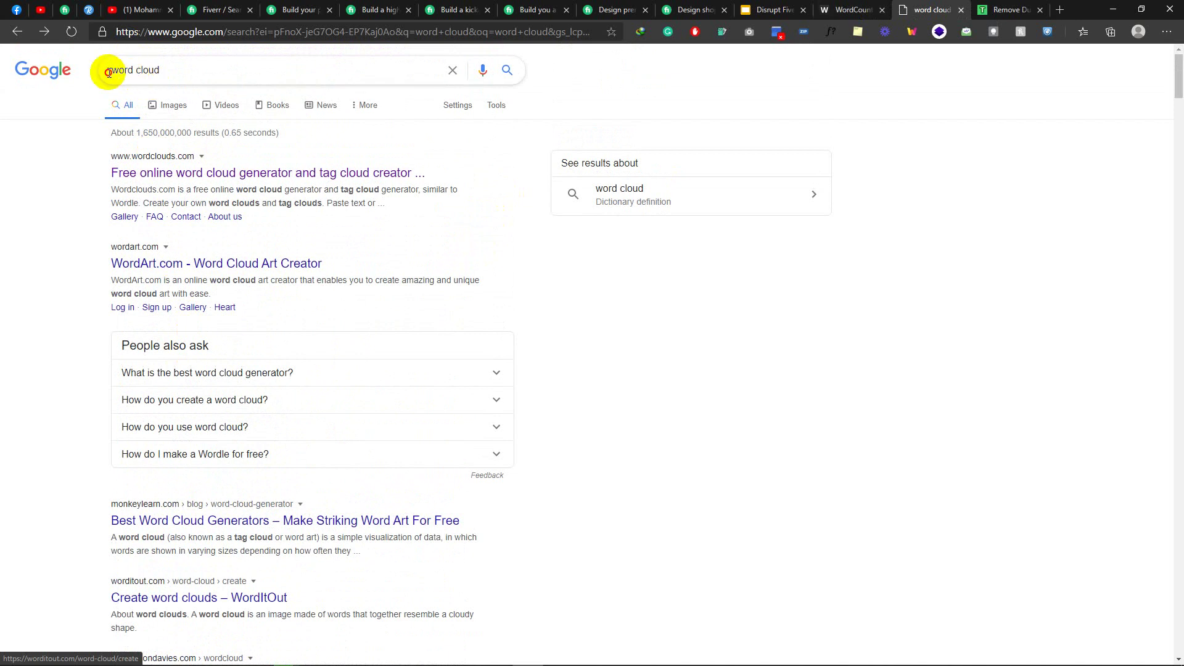
double_click(99, 72)
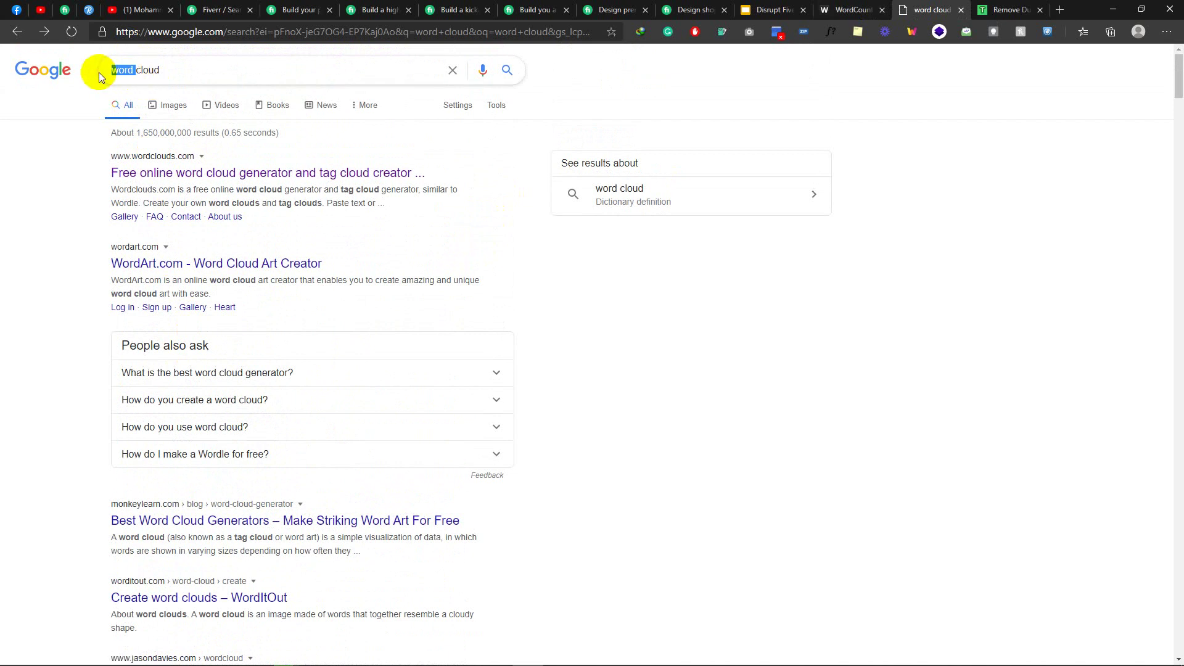
text(tag cloud online)
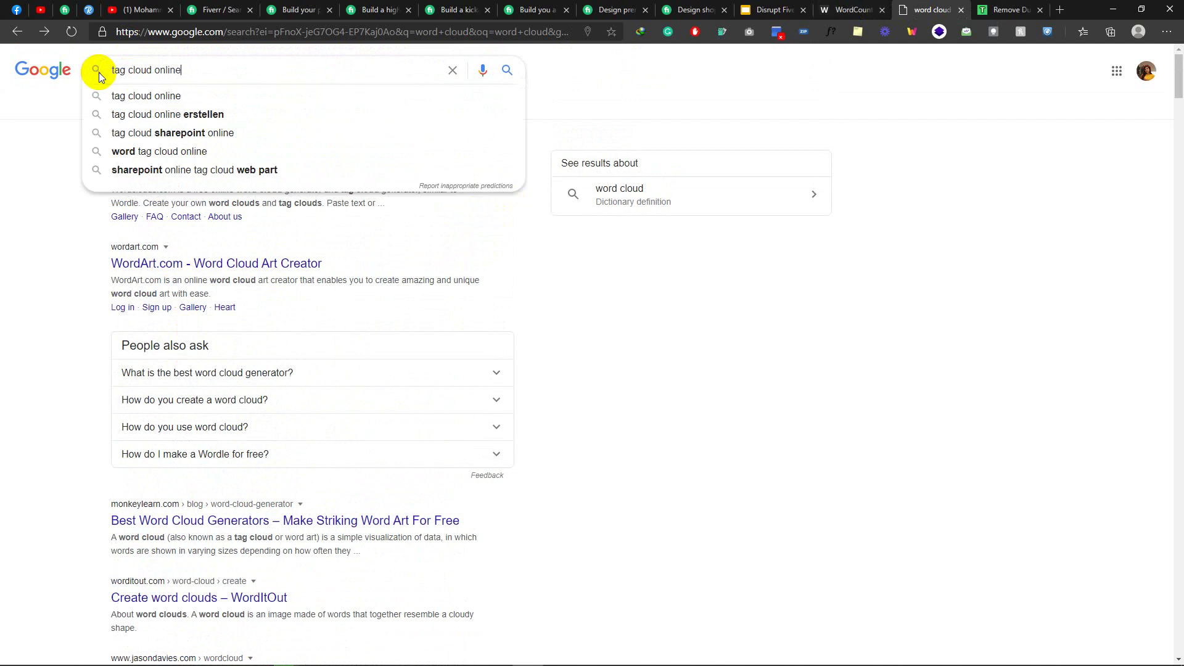
key(Return)
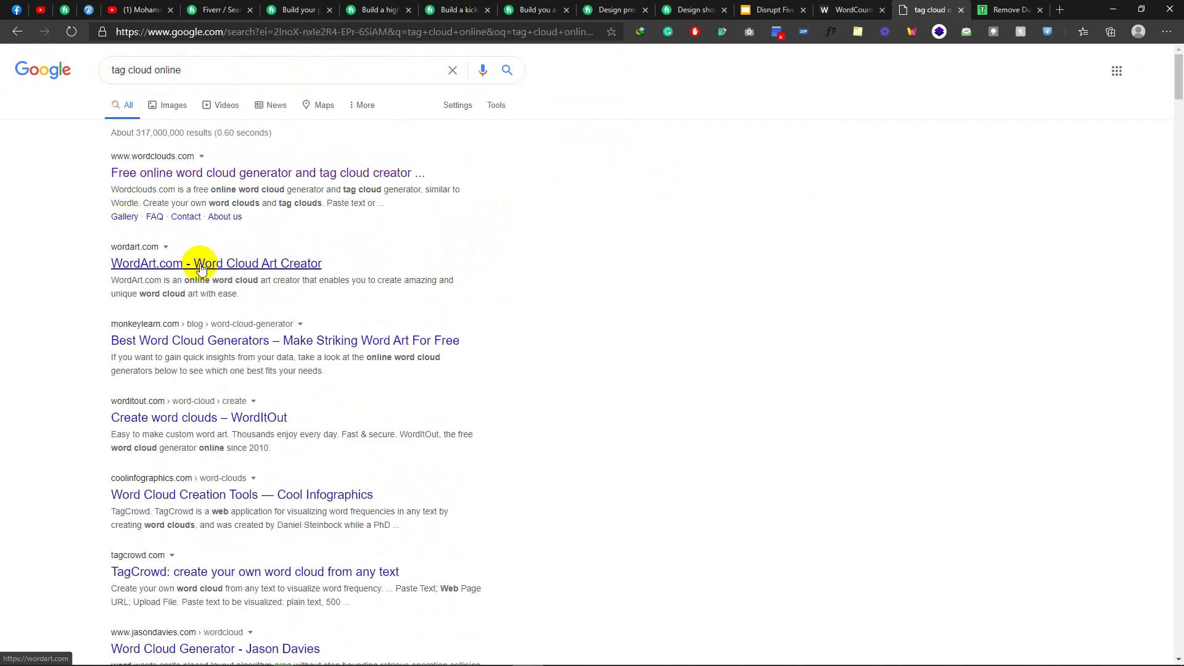
Step: Open the WordArt.com, WordItOut and TagCrowd search results in separate new tabs
right_click(200, 270)
click(216, 269)
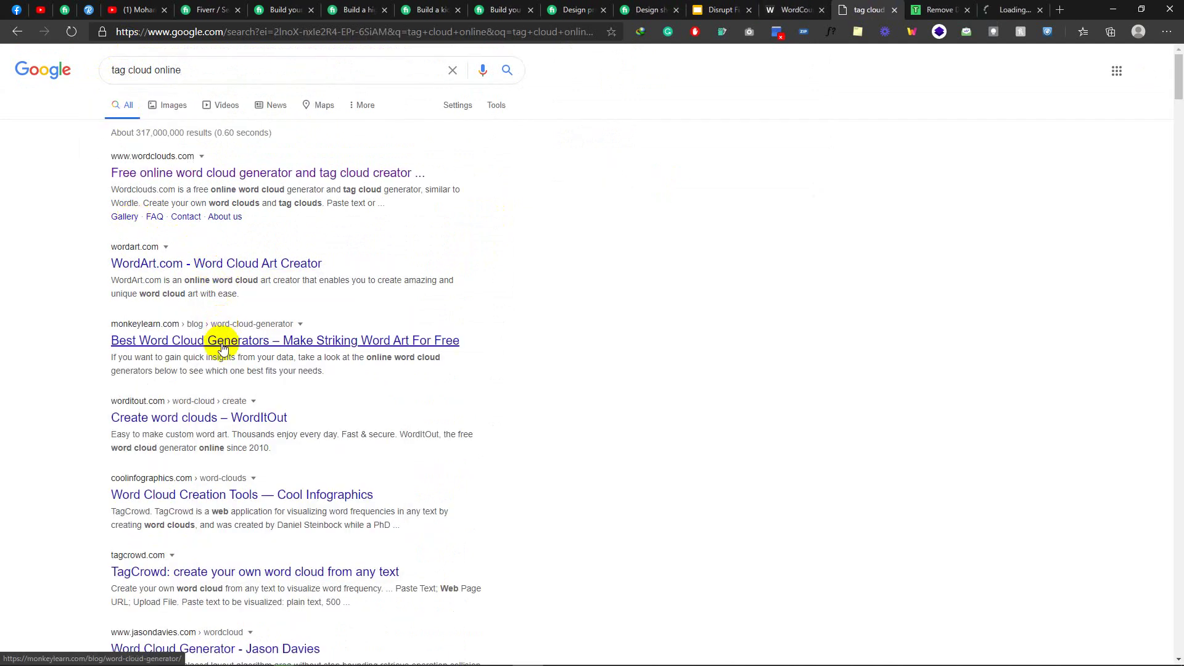
right_click(193, 415)
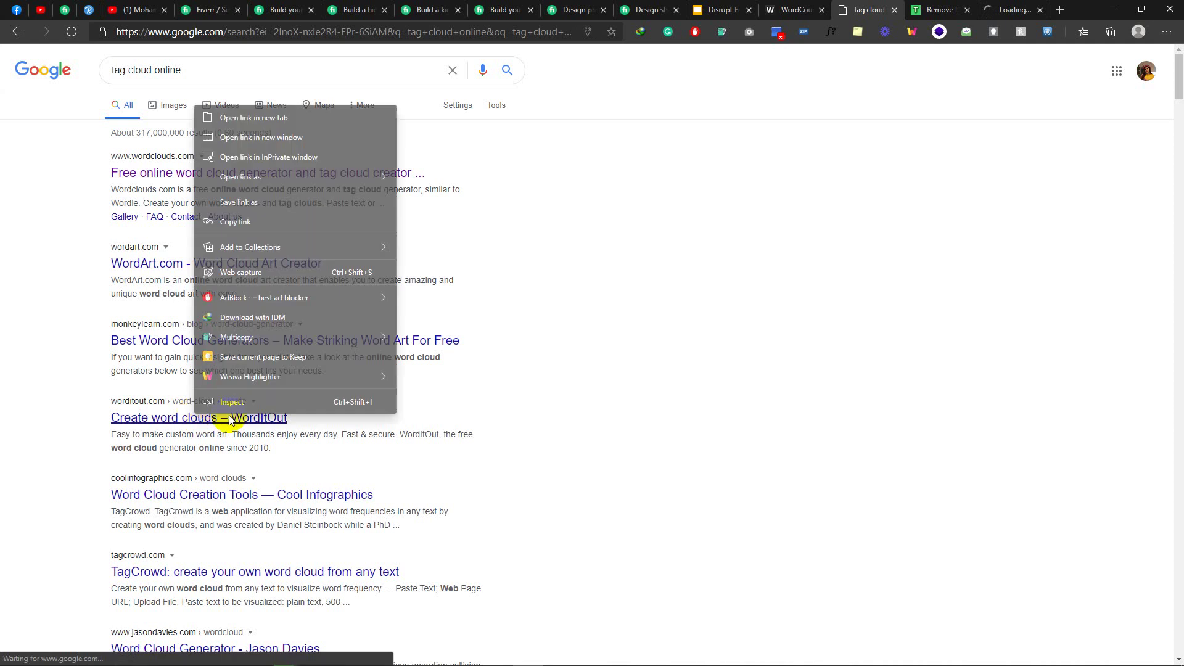
click(242, 118)
scroll(185, 346, down, 3)
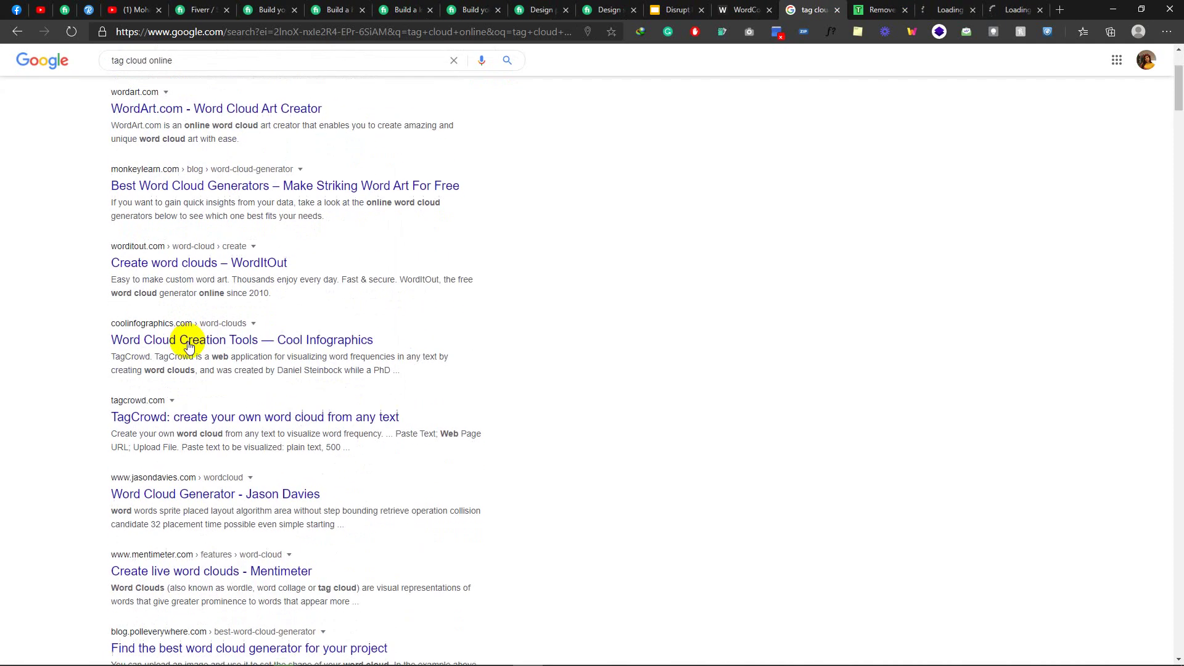
right_click(178, 421)
click(316, 127)
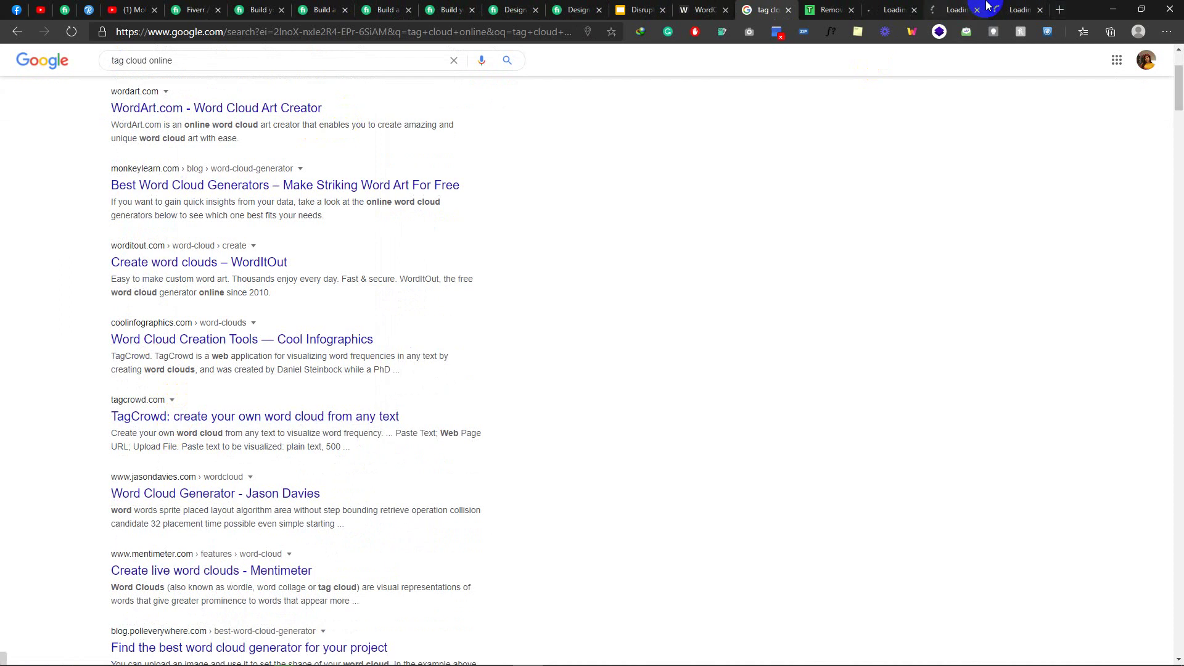
Step: Switch to the TagCrowd page, paste the copied tag list as the source text and visualize it
click(1015, 10)
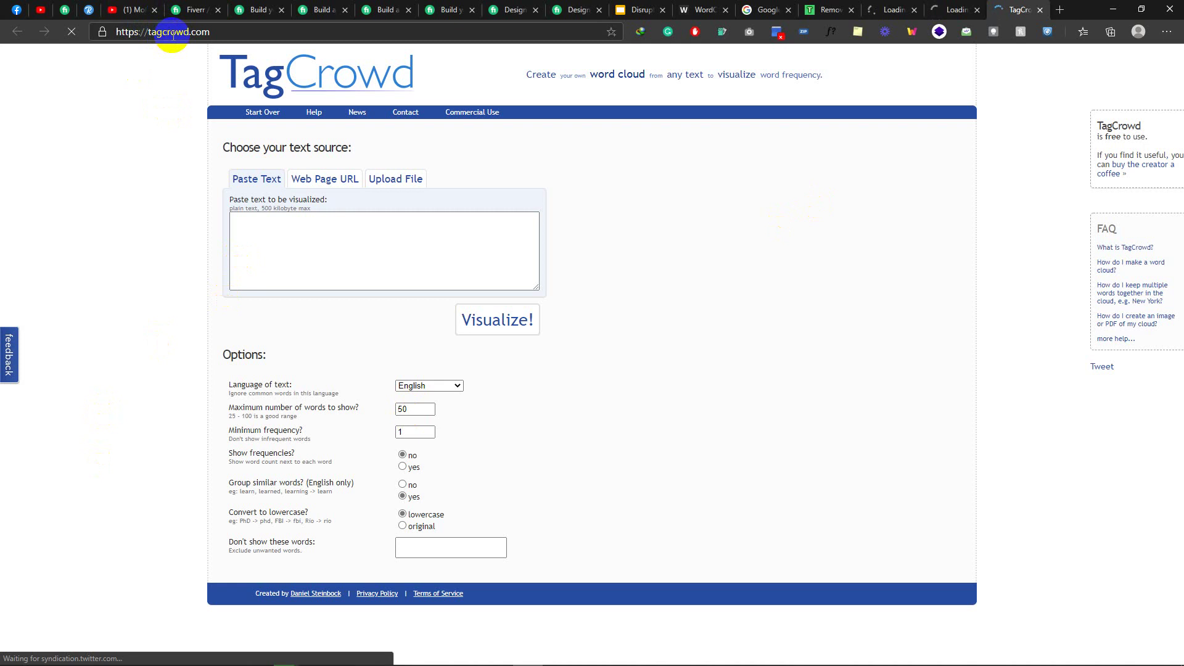
click(369, 245)
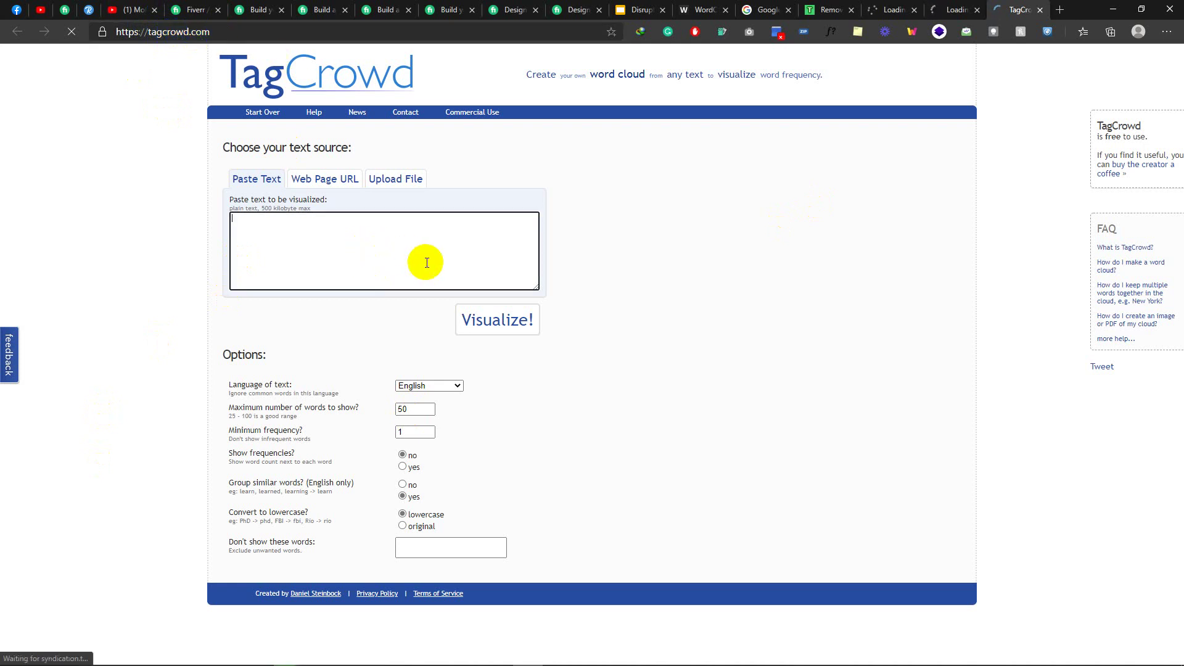
key(ctrl+v)
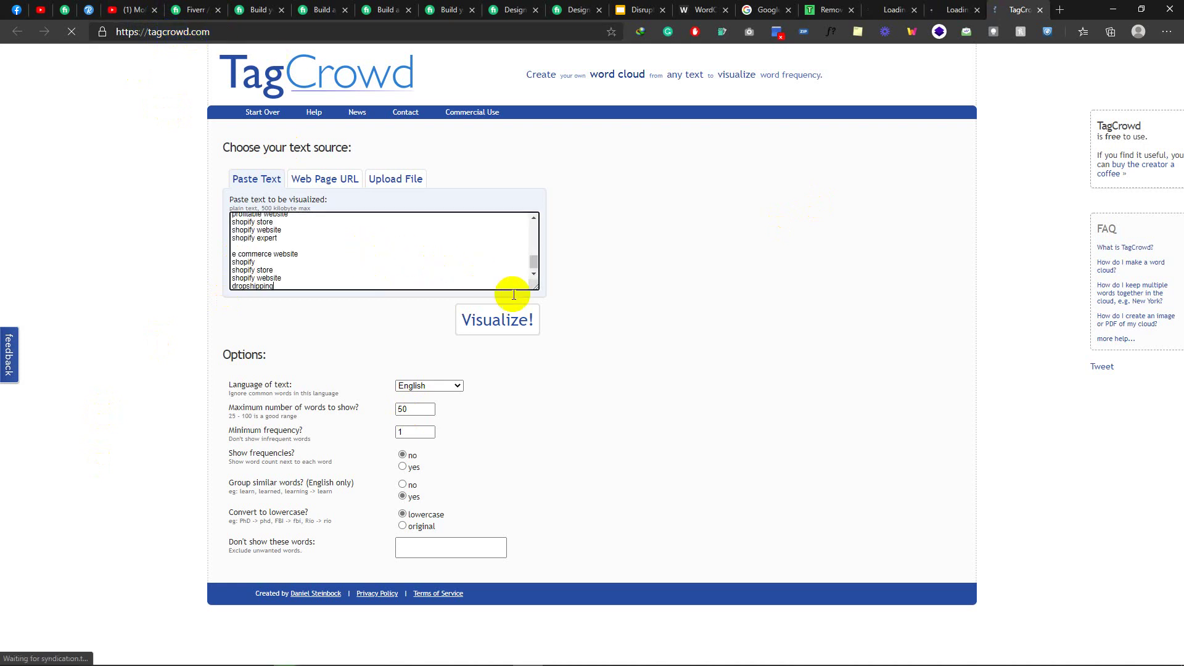
click(518, 325)
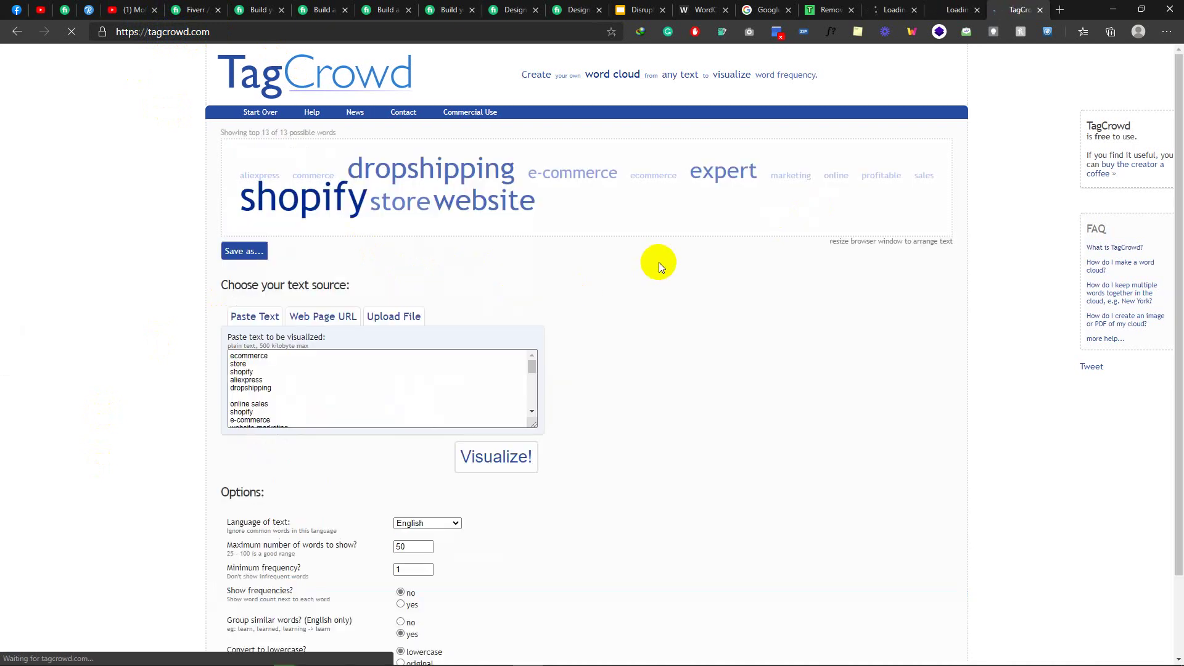
Step: Examine the generated TagCrowd word cloud to compare which tag words are the most prominent
scroll(659, 262, down, 2)
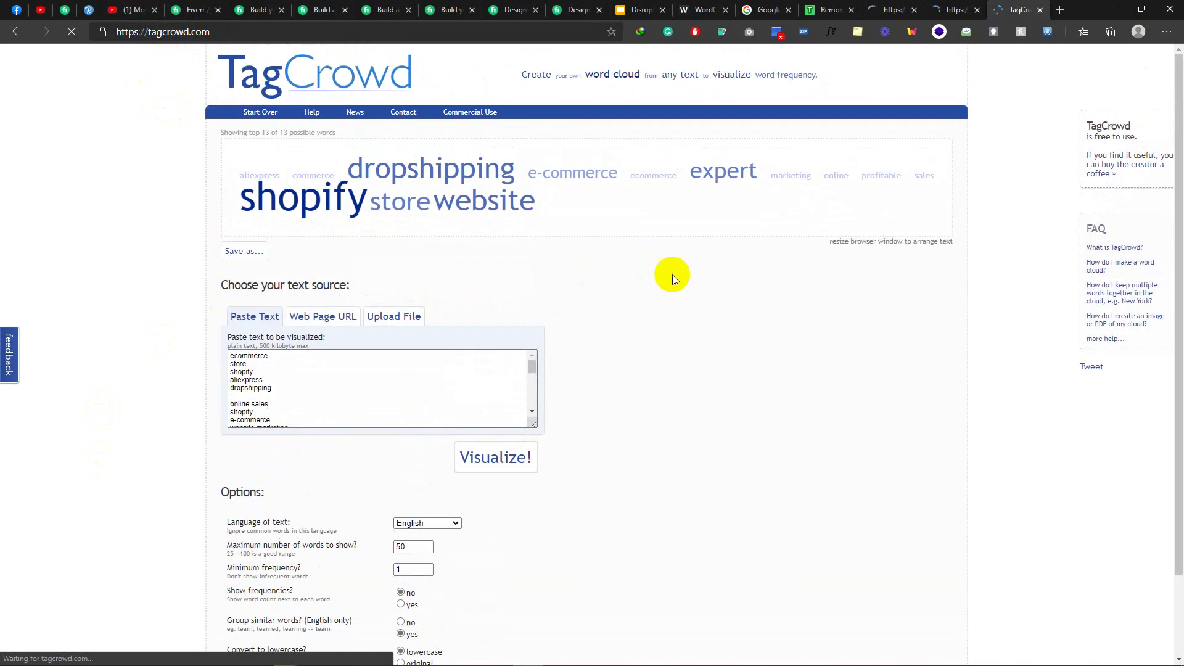
double_click(243, 195)
double_click(350, 185)
click(435, 261)
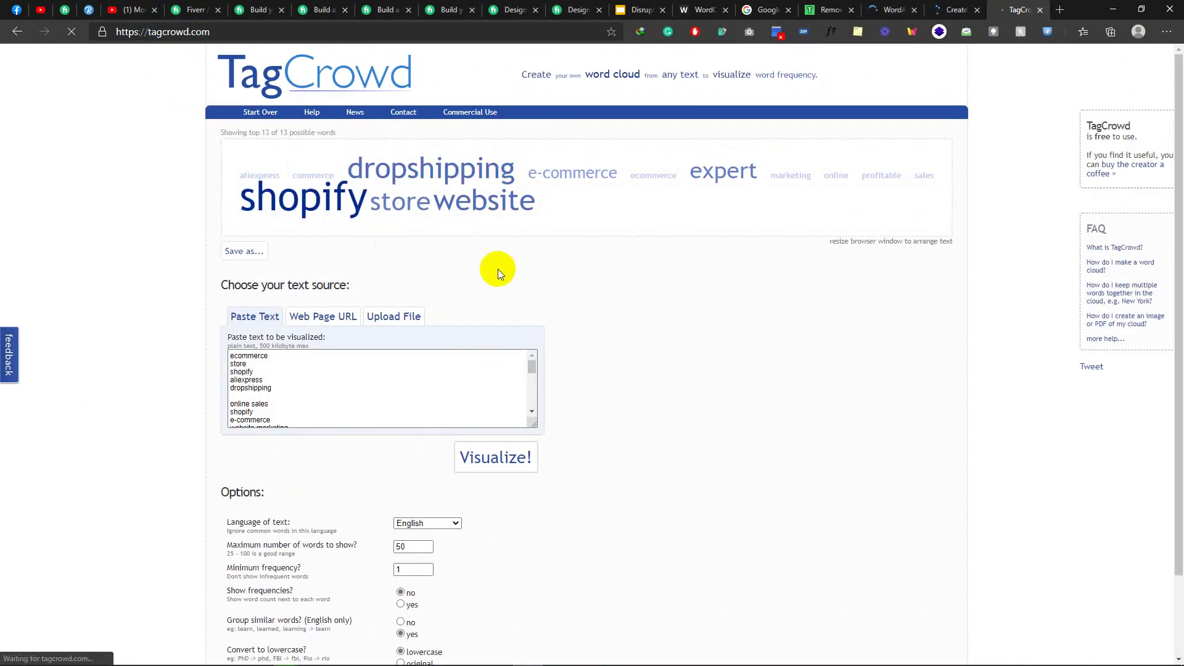
double_click(303, 210)
click(395, 227)
double_click(447, 171)
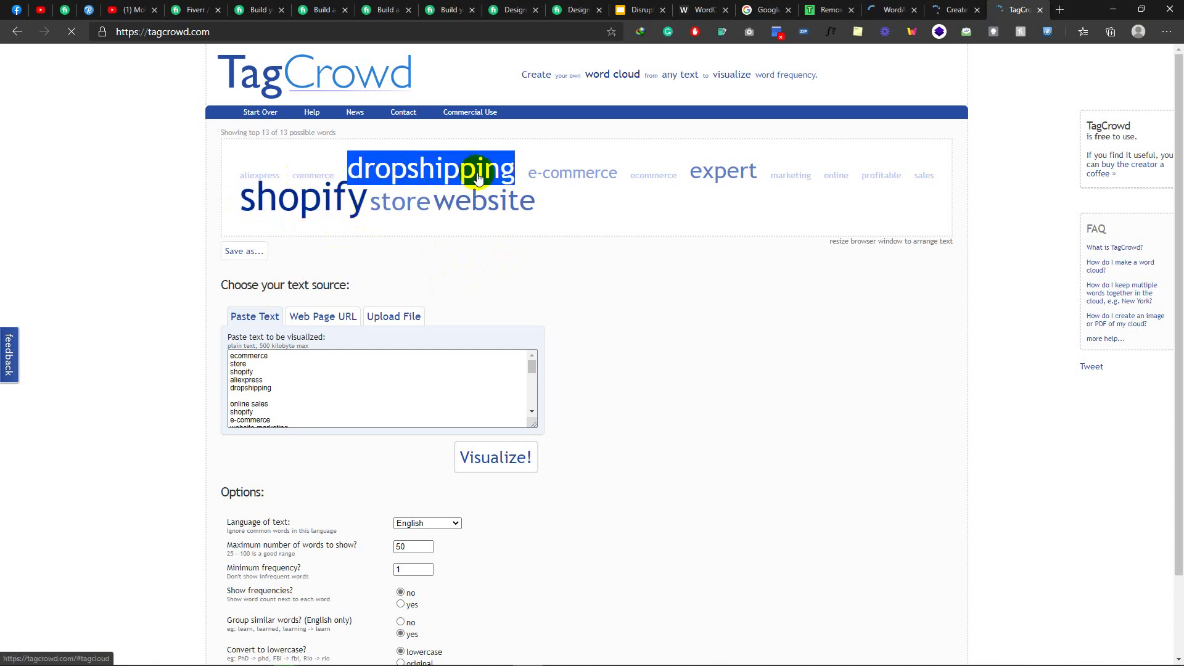
double_click(438, 202)
double_click(395, 196)
click(357, 278)
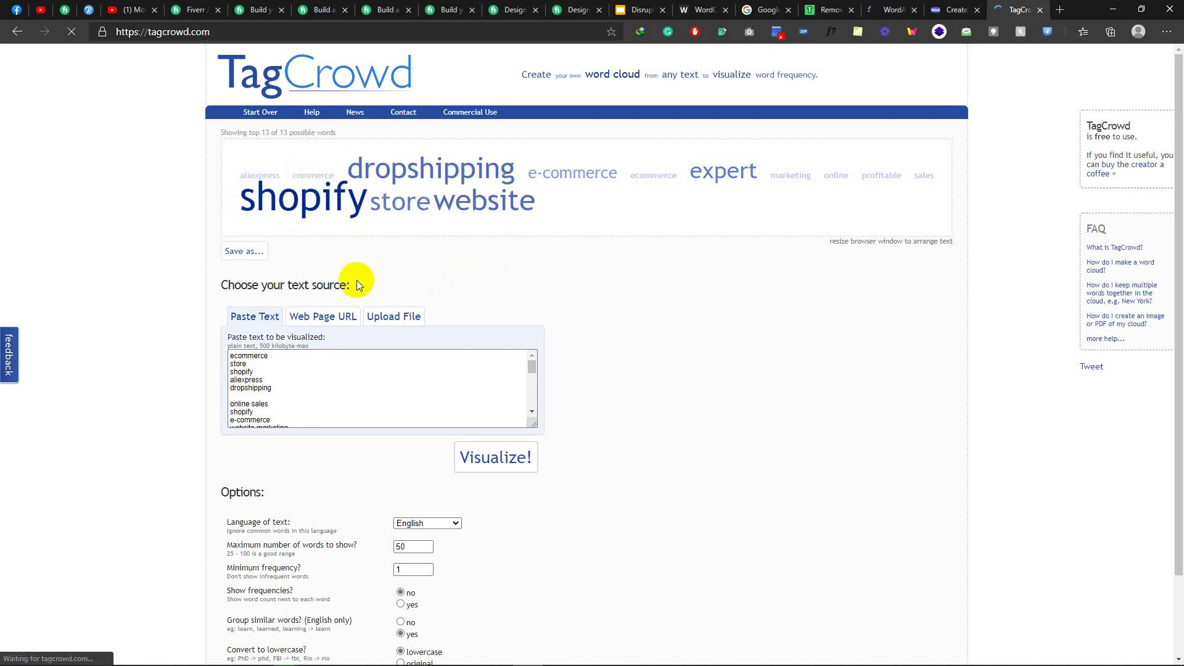
double_click(335, 196)
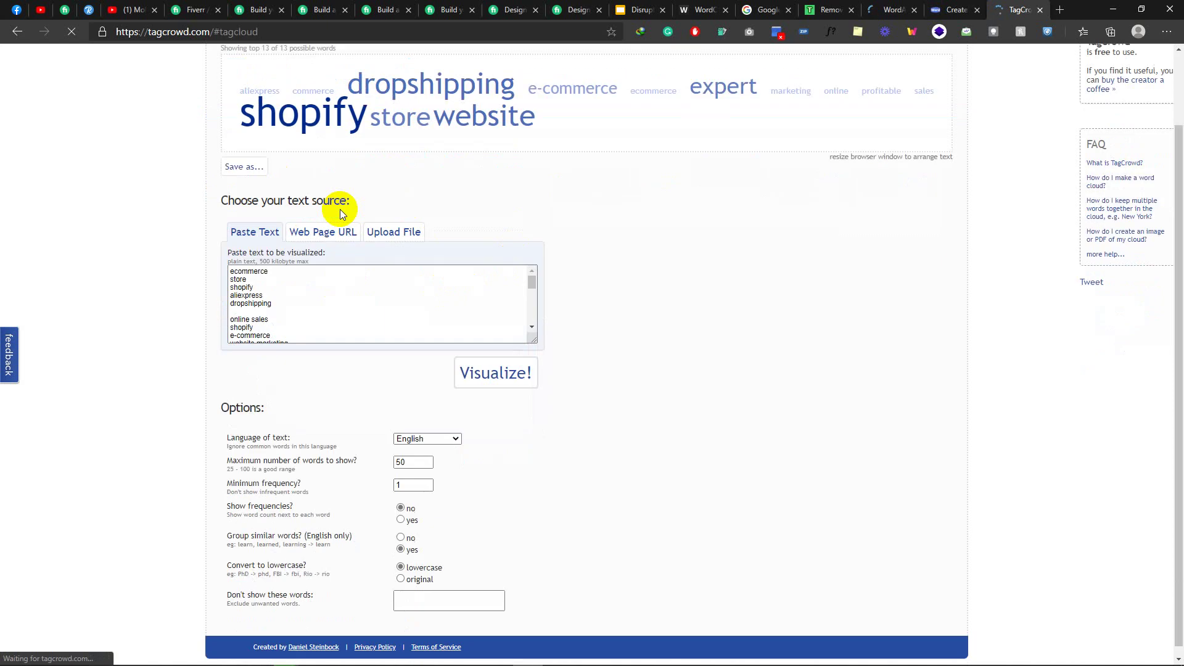
scroll(409, 198, up, 2)
double_click(415, 207)
click(417, 210)
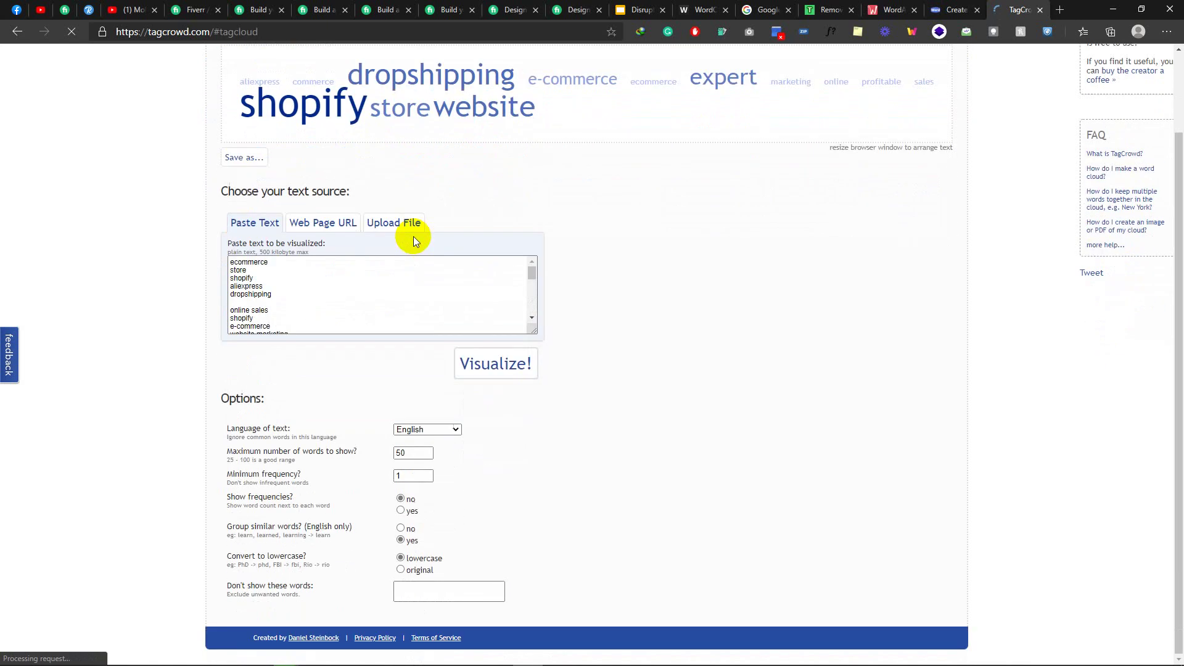
scroll(575, 443, up, 2)
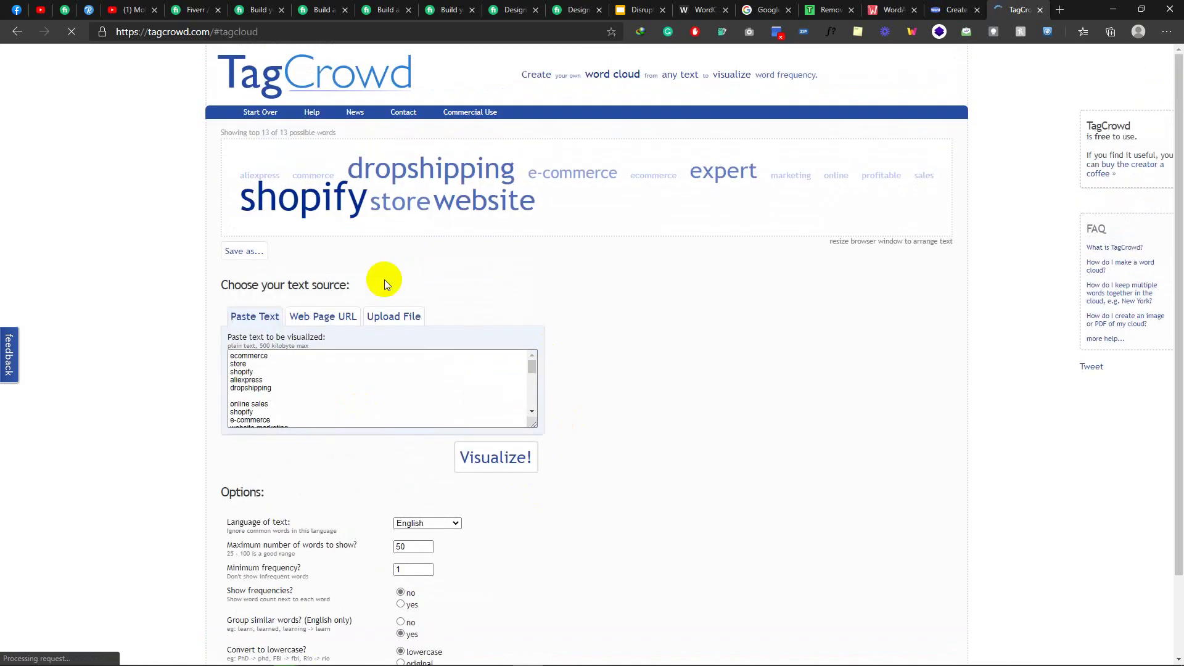
double_click(280, 213)
click(344, 225)
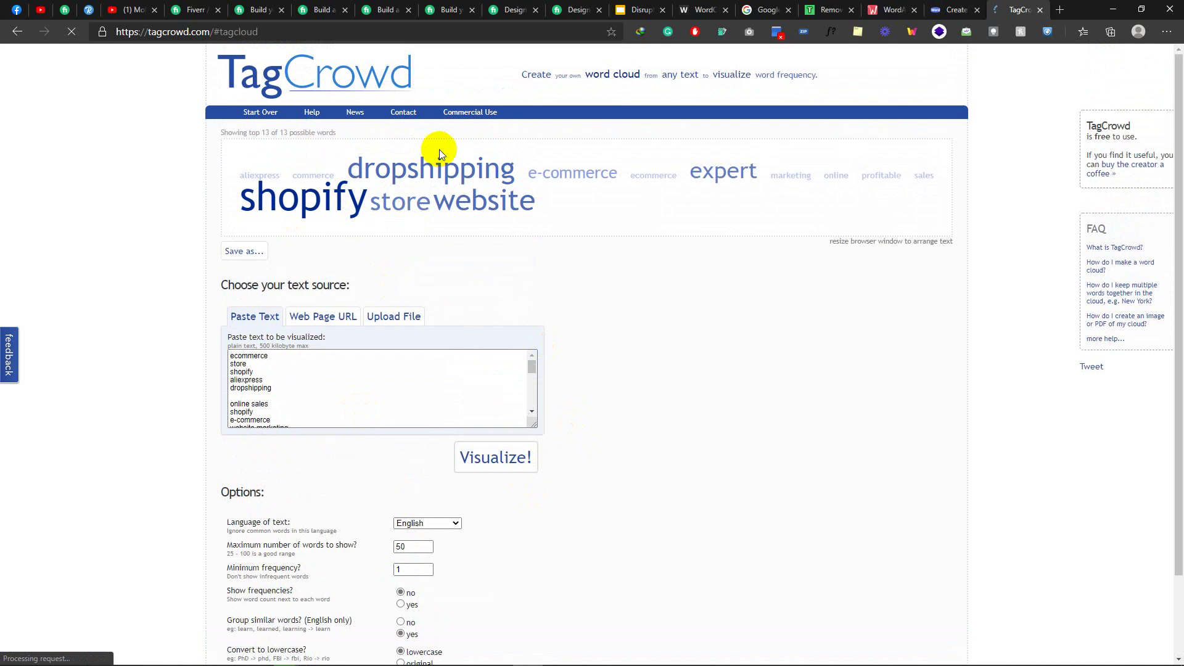
double_click(436, 168)
double_click(417, 199)
double_click(484, 201)
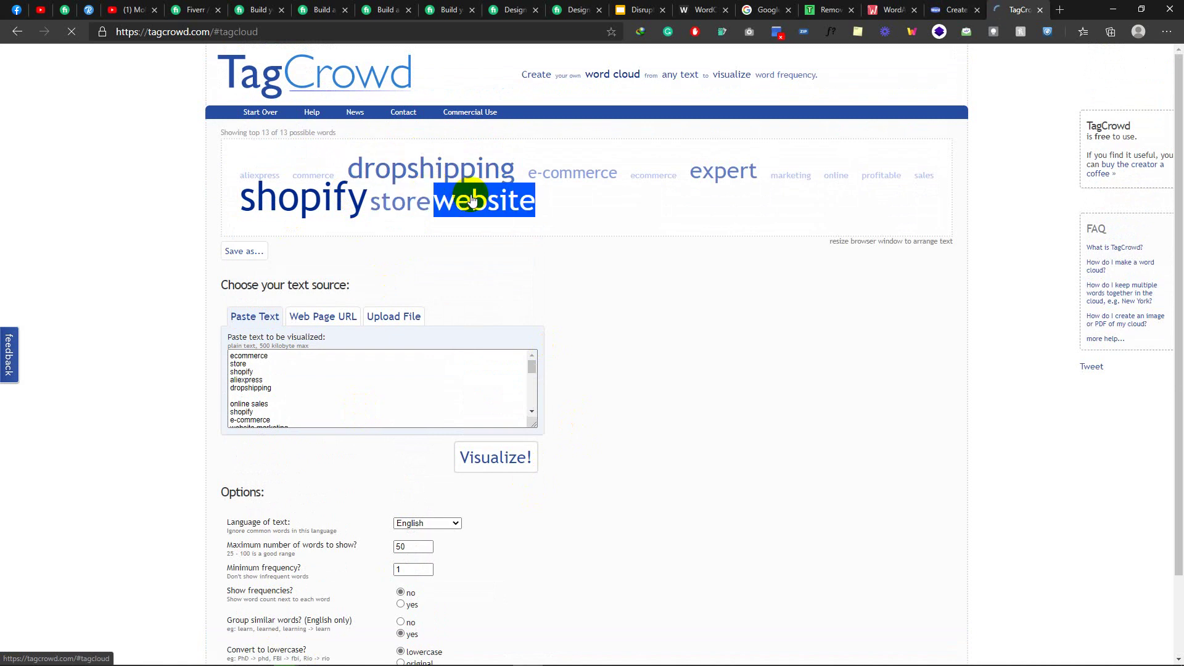
double_click(564, 176)
double_click(715, 174)
click(681, 302)
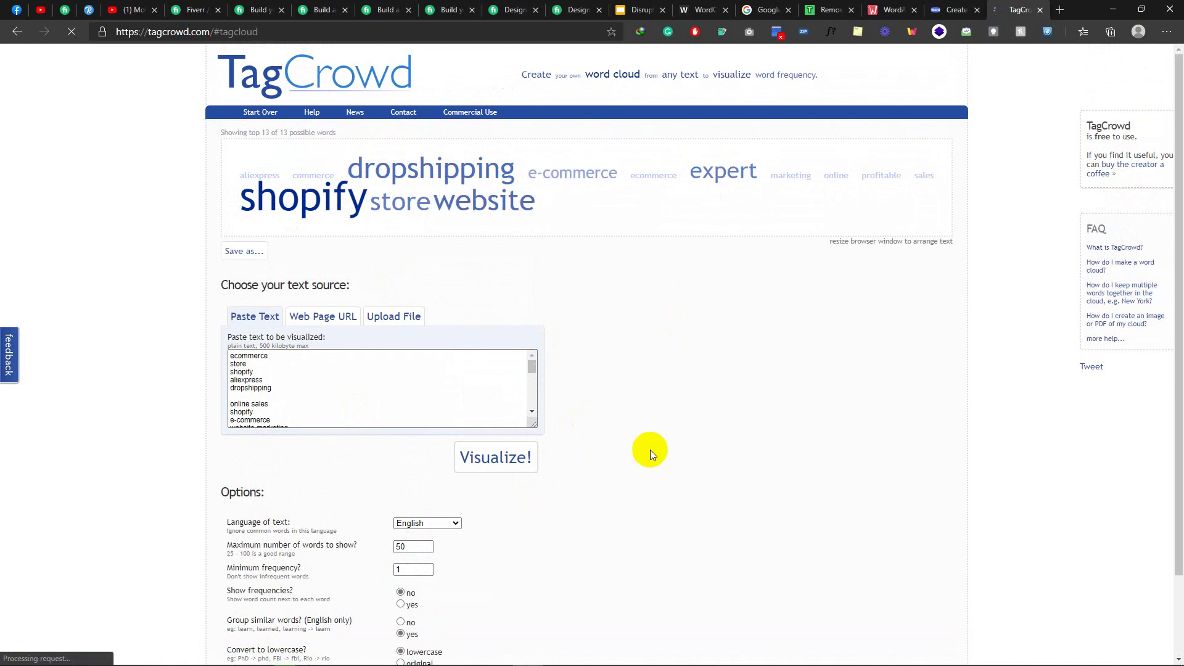
click(414, 372)
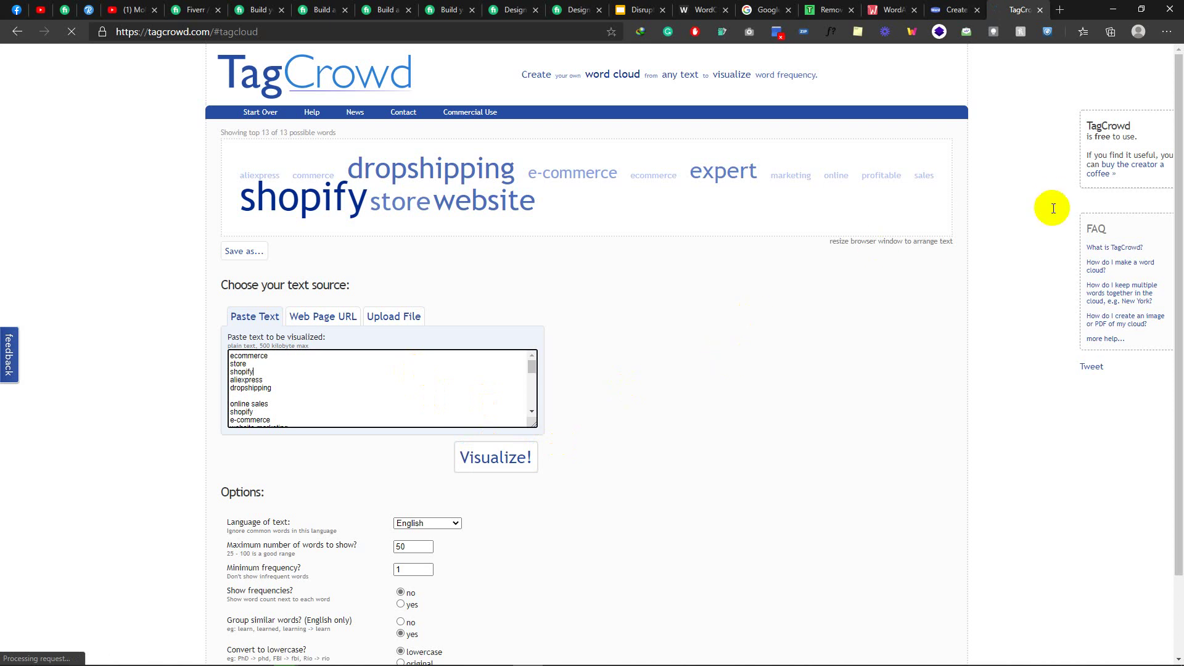
click(442, 565)
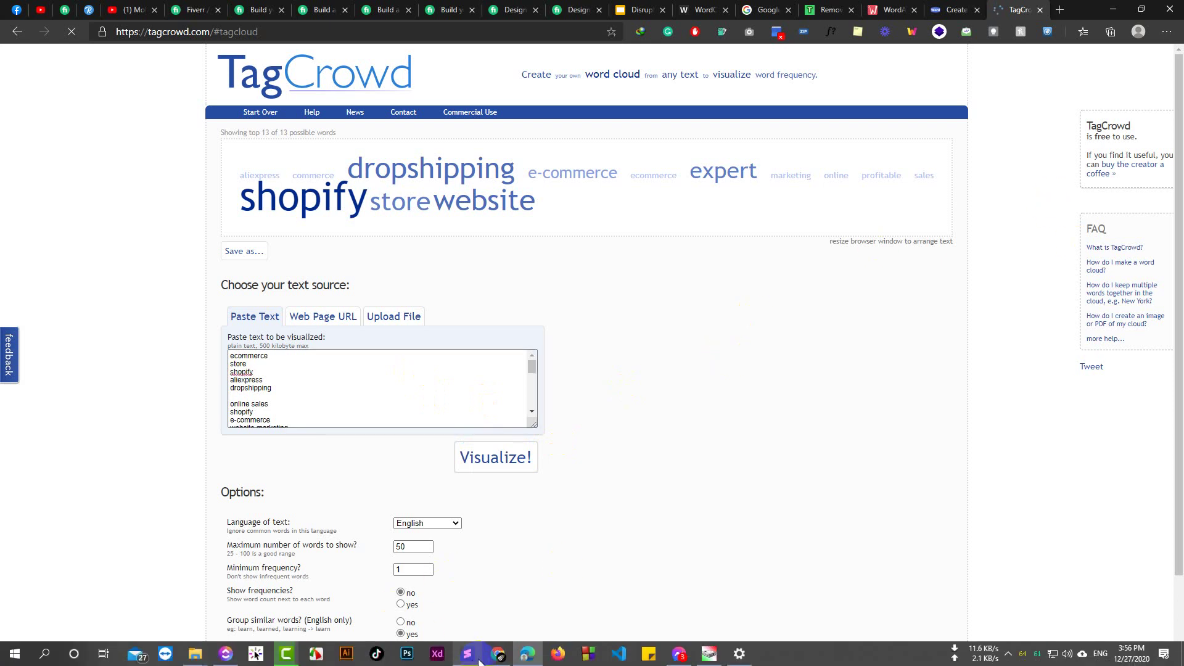
Step: Switch to Sublime Text, move its window below the TagCrowd word cloud and clear the text selection
click(468, 655)
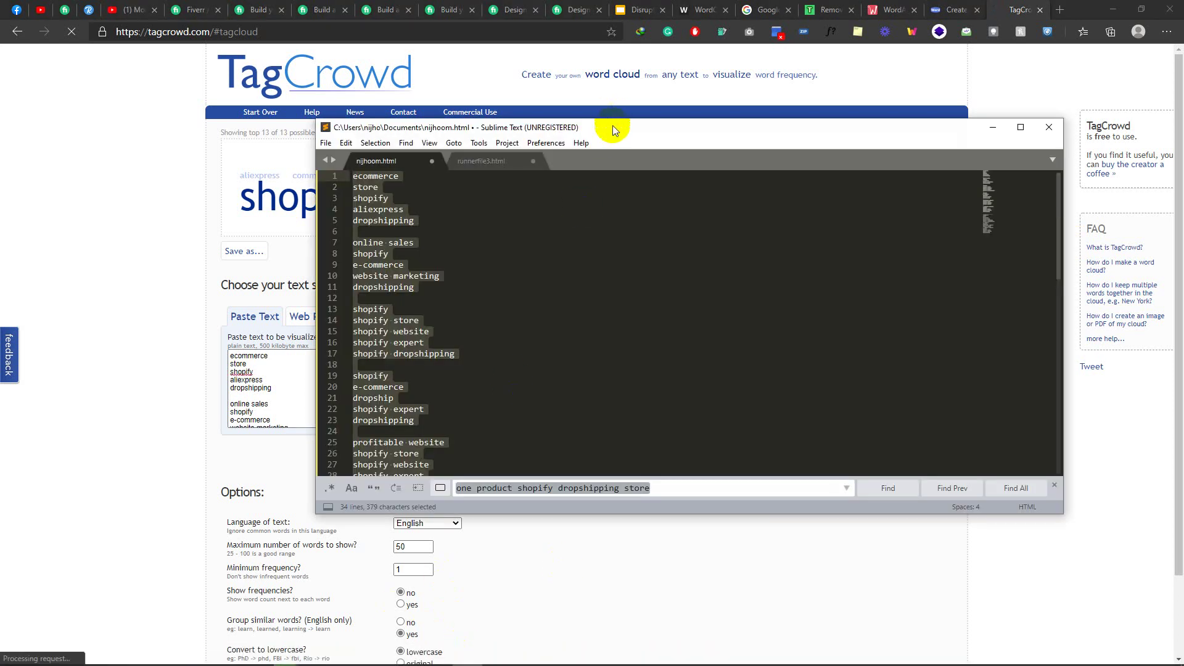
drag(612, 124, 562, 314)
click(474, 445)
Step: Add a dashed separator line after the last tag, dropshipping on line 51, and start a new line below it
scroll(481, 454, down, 8)
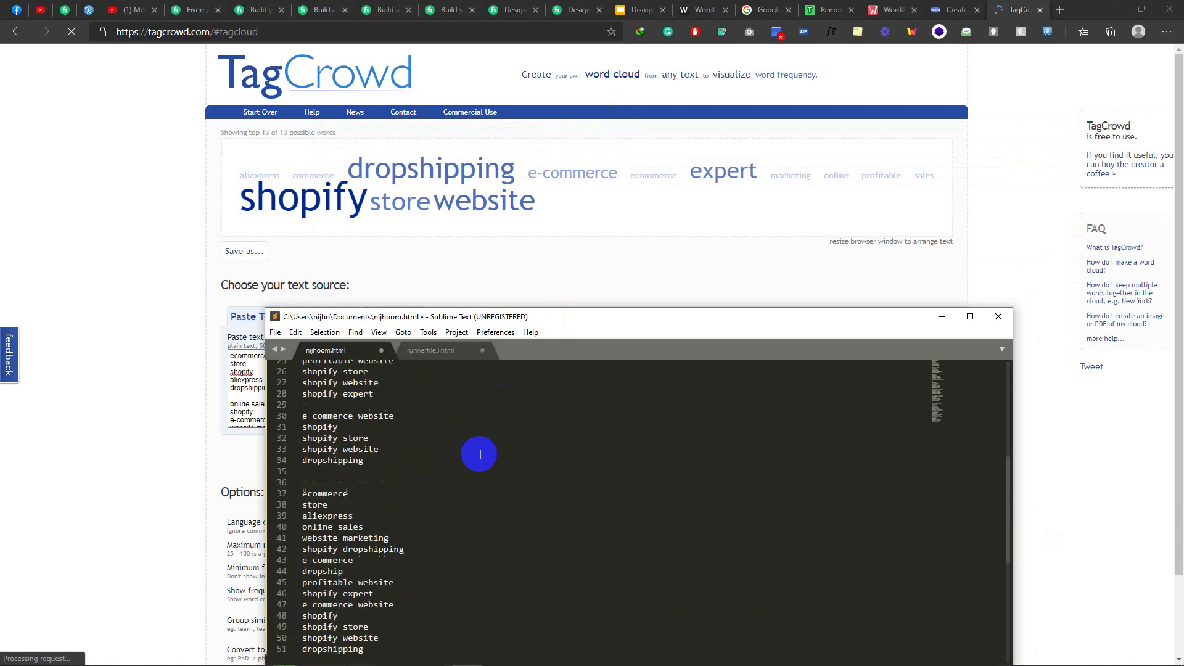
scroll(469, 494, down, 9)
scroll(415, 449, up, 2)
click(407, 431)
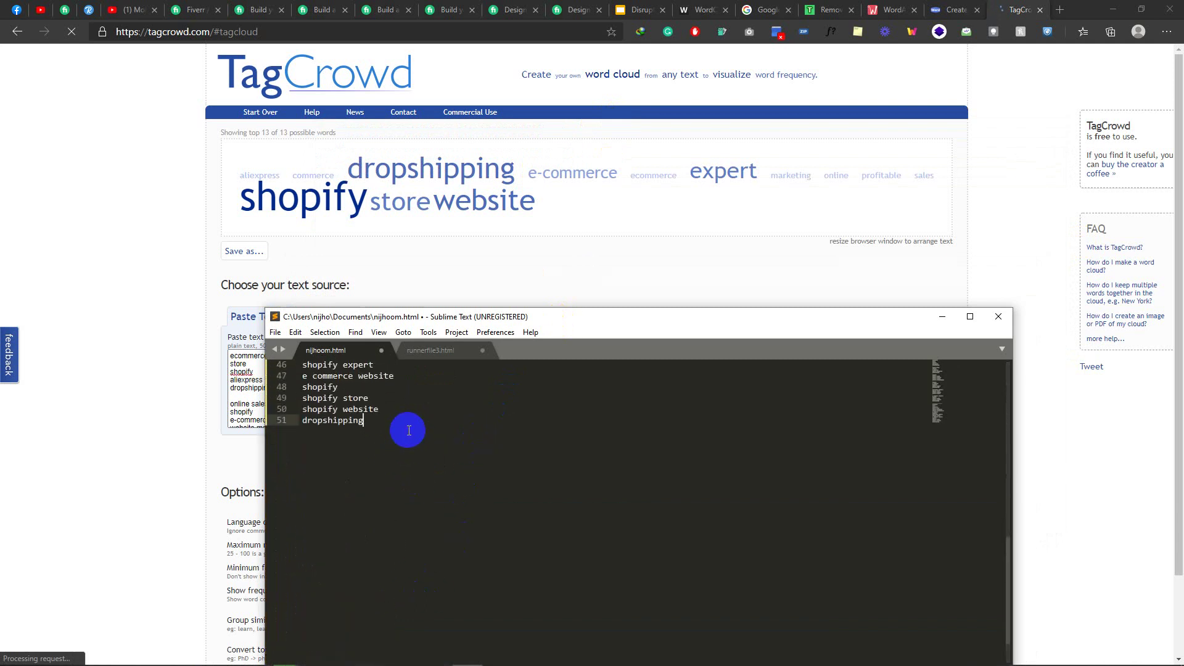
key(Return)
text(---------------------)
key(Return)
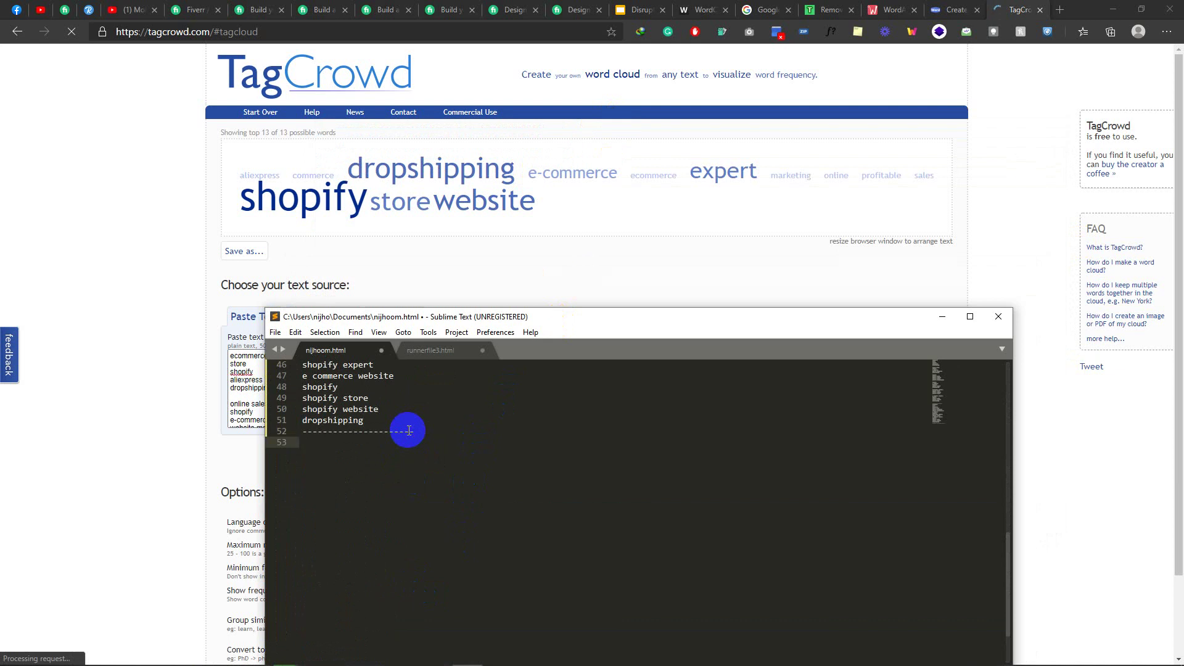
Step: List the prominent words Shopify, Dropshipping and E-Commerce on separate lines below the dashed separator
text(Shopify)
key(Return)
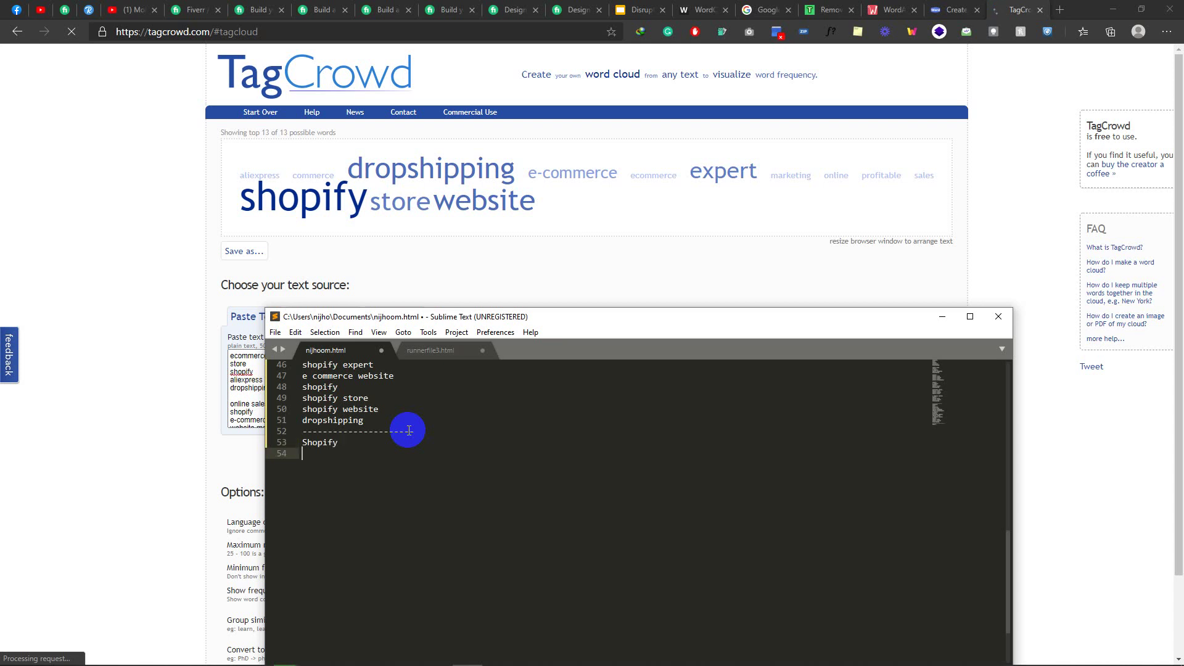
text(Dropshipping)
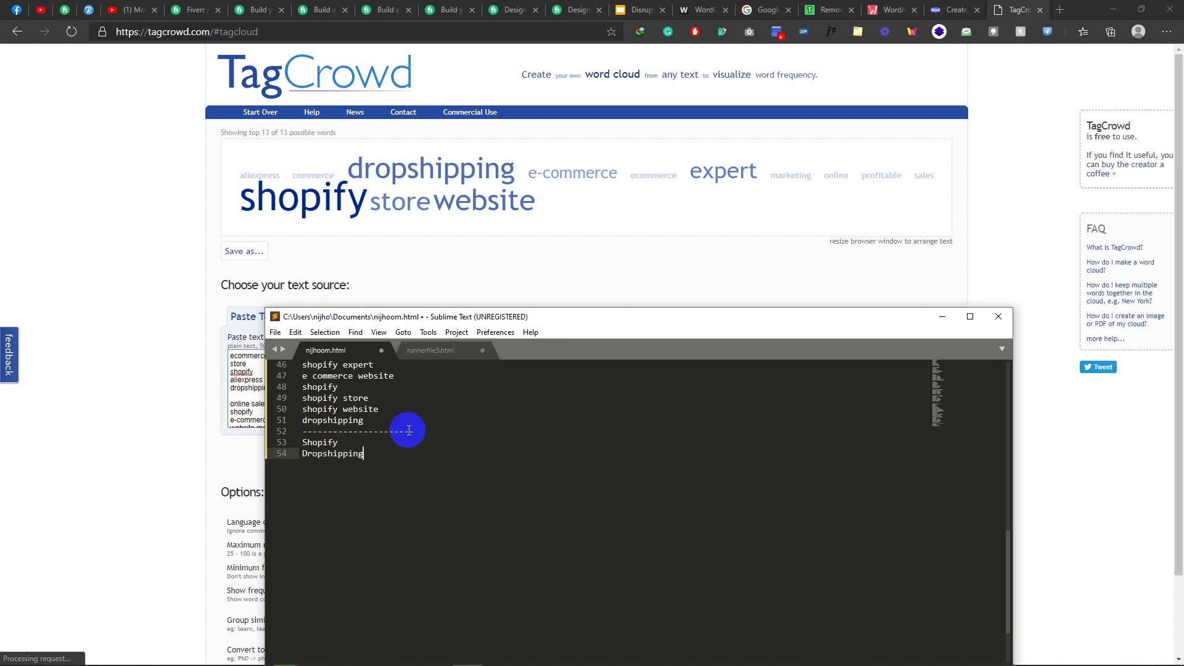
key(Return)
text(E)
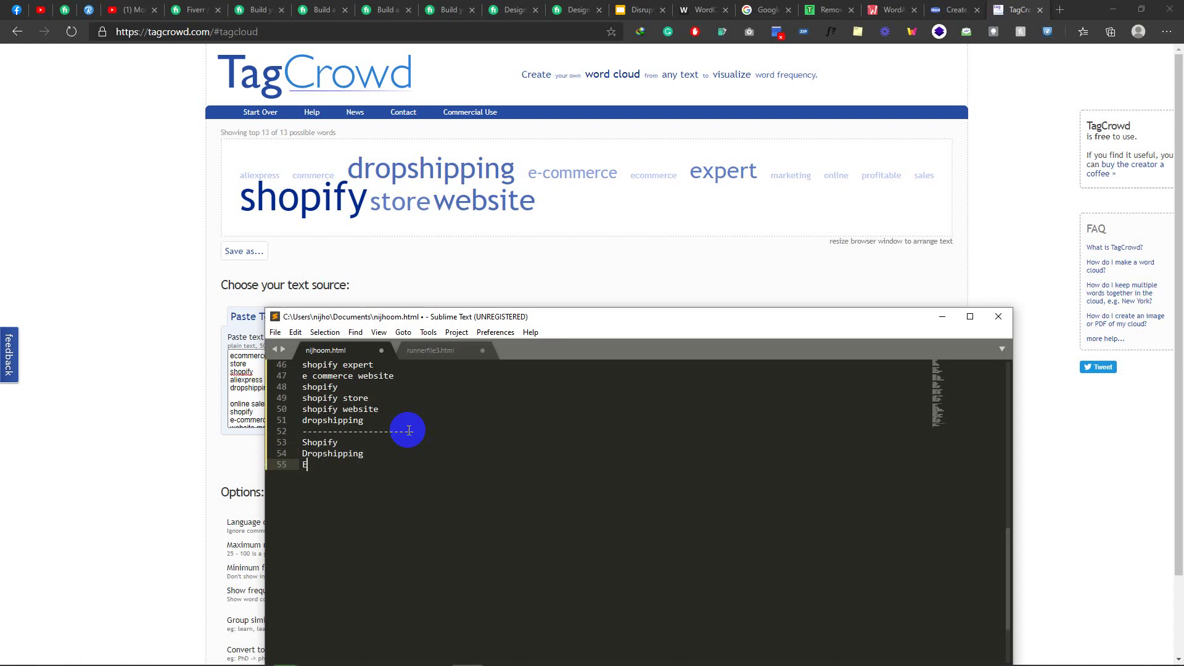
text(-Commerce)
Step: Extend the Dropshipping entry on line 54 to read Dropshipping Website, checking the word against the tag cloud
click(358, 443)
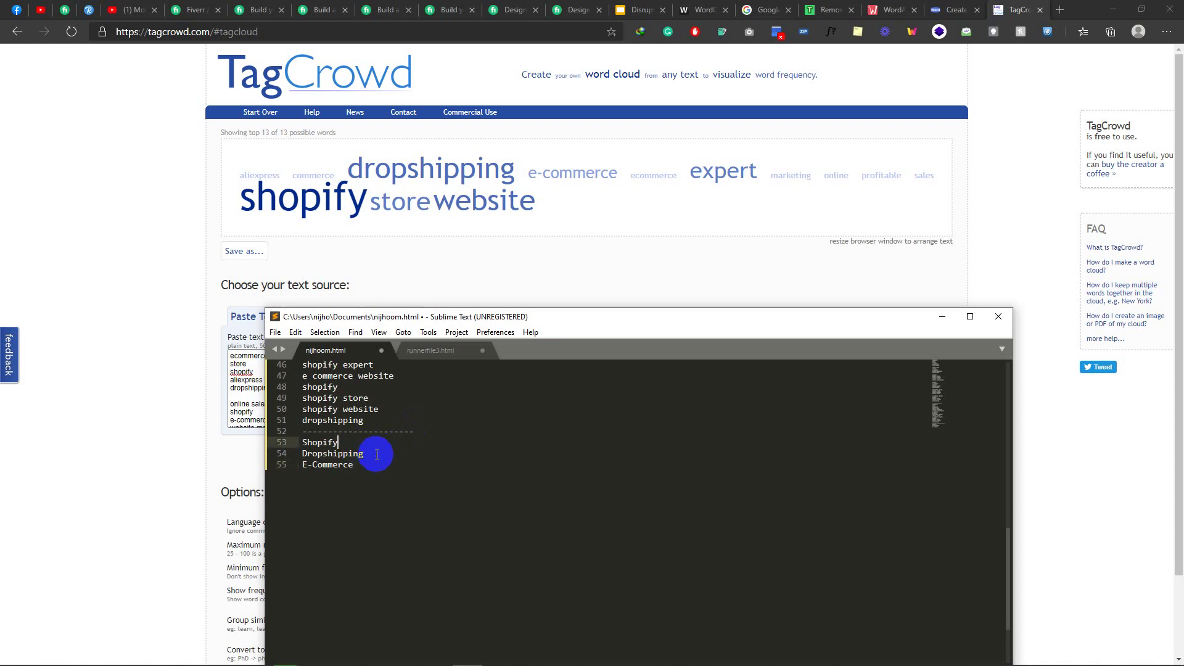
click(378, 453)
text(Website)
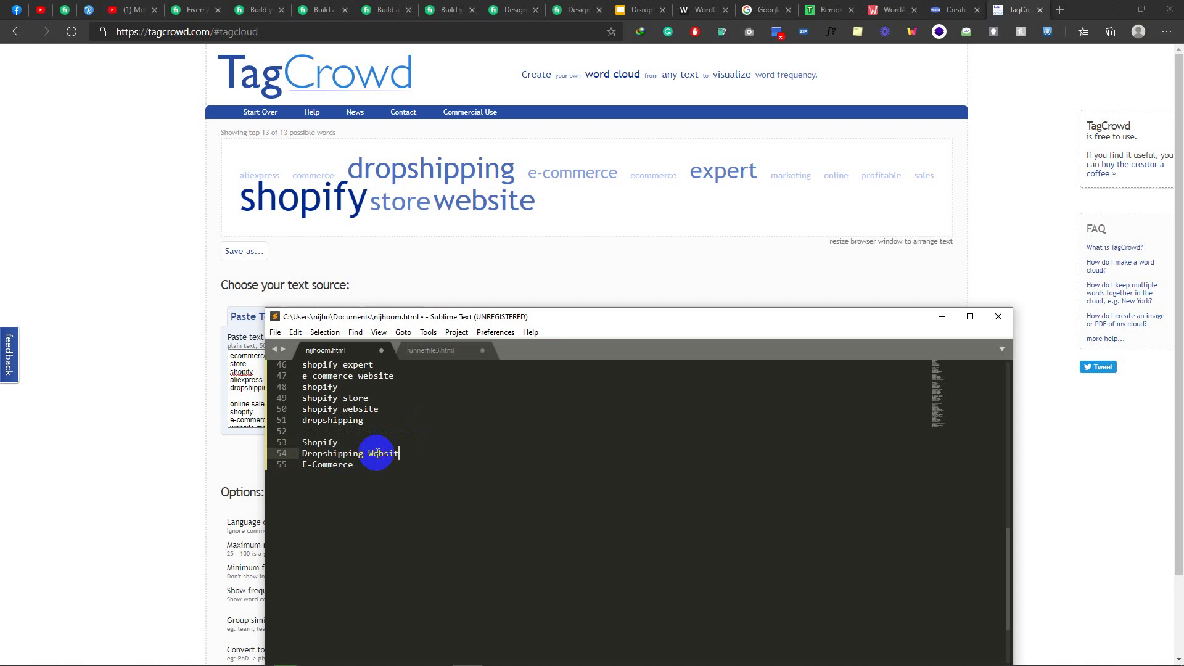
double_click(457, 191)
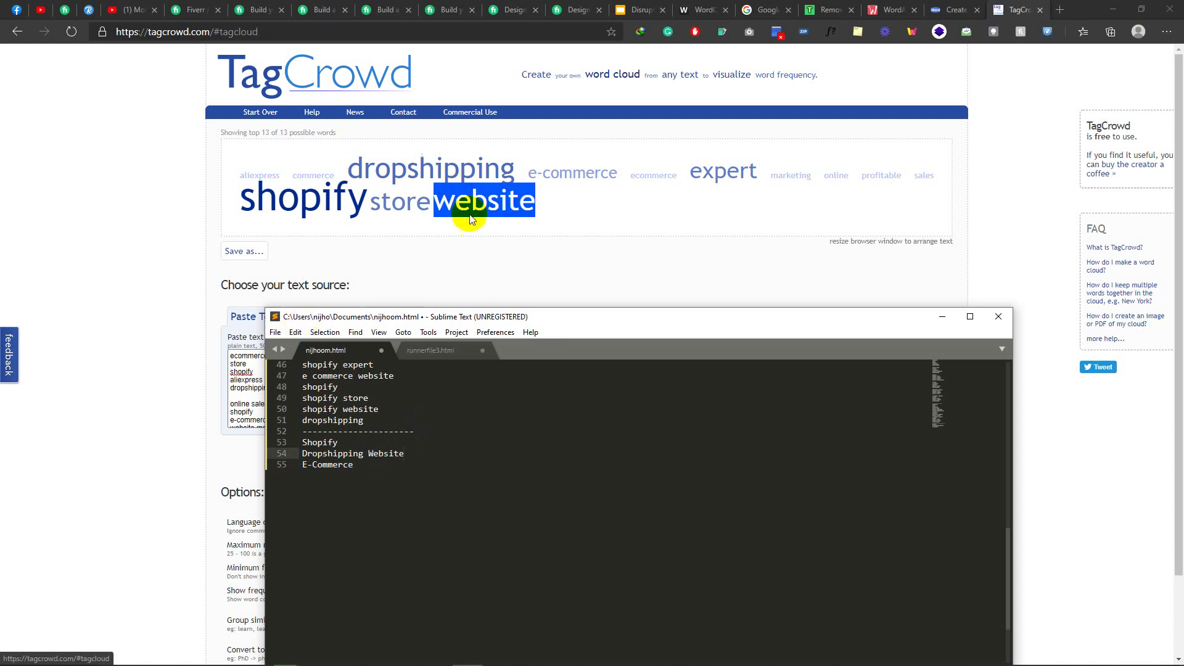
click(423, 451)
click(375, 470)
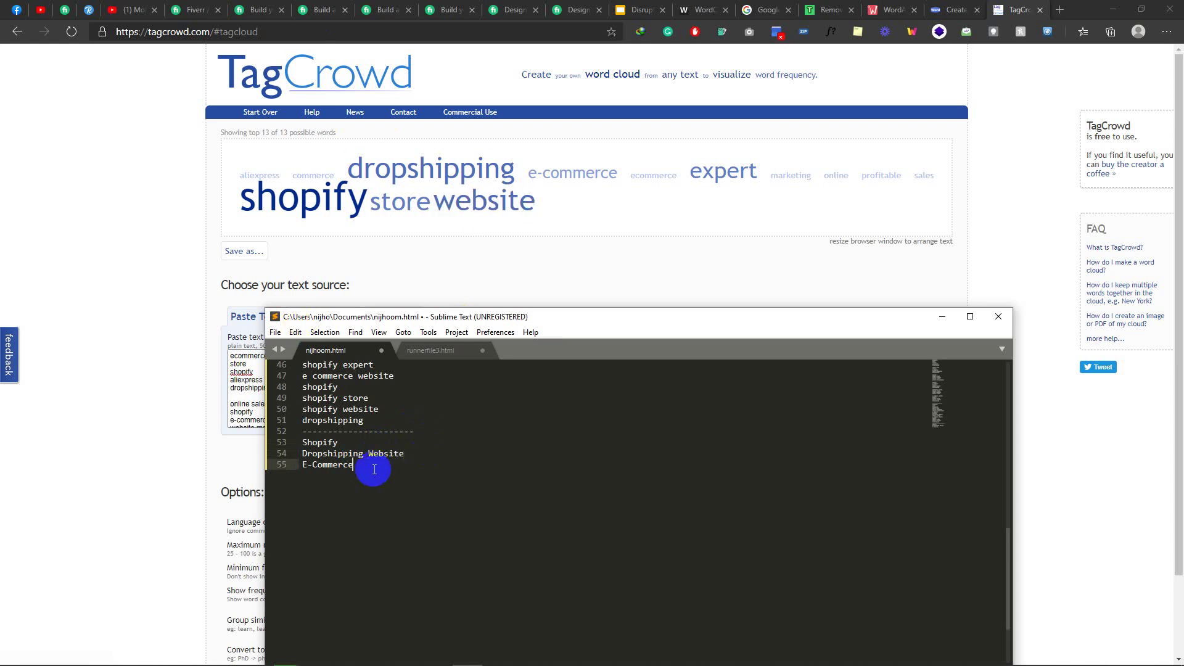
Step: Insert a new line reading Store Expert between Dropshipping Website and E-Commerce
click(408, 455)
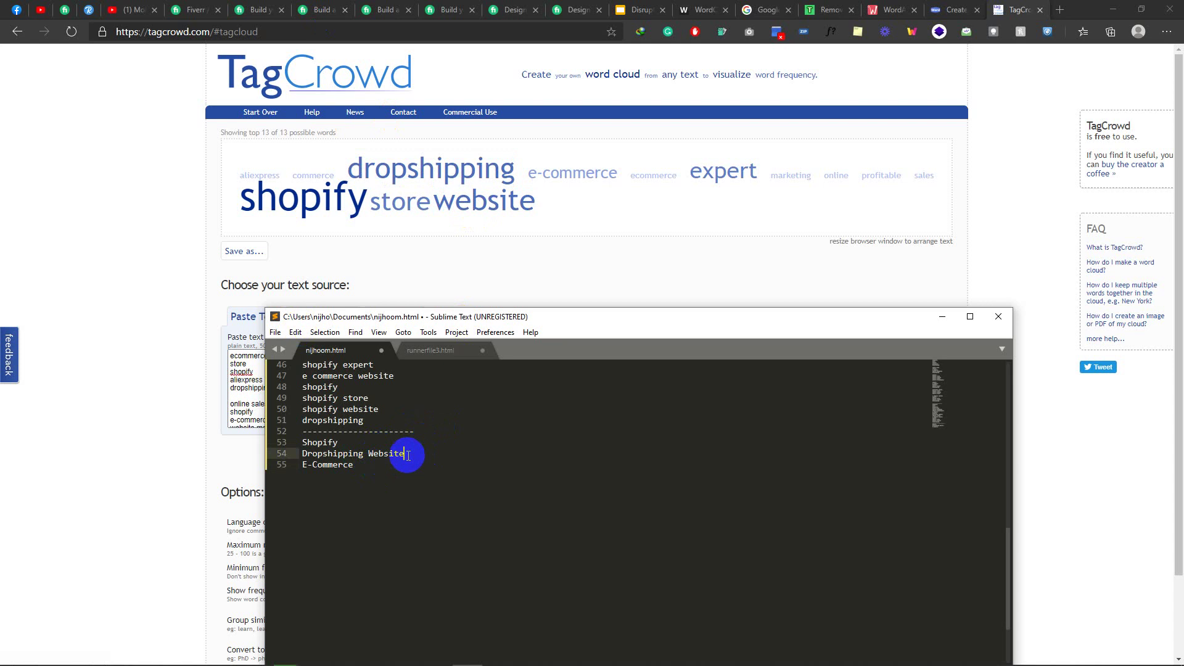
key(Return)
text(Expe)
key(BackSpace)
key(BackSpace)
key(BackSpace)
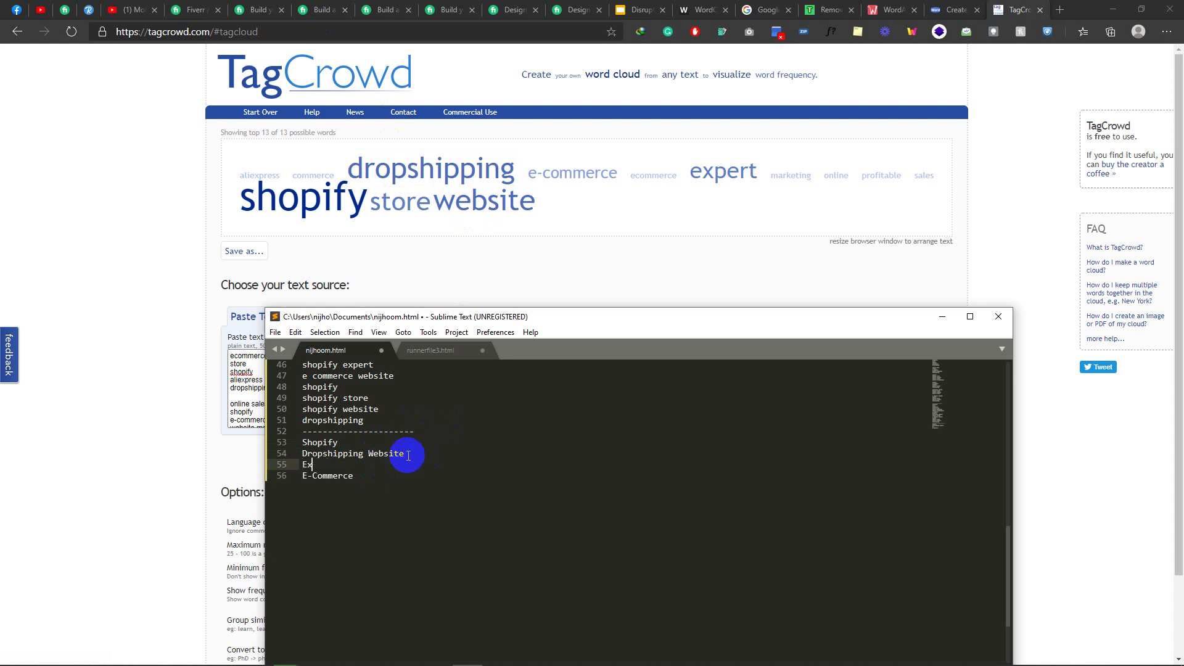
text(pert)
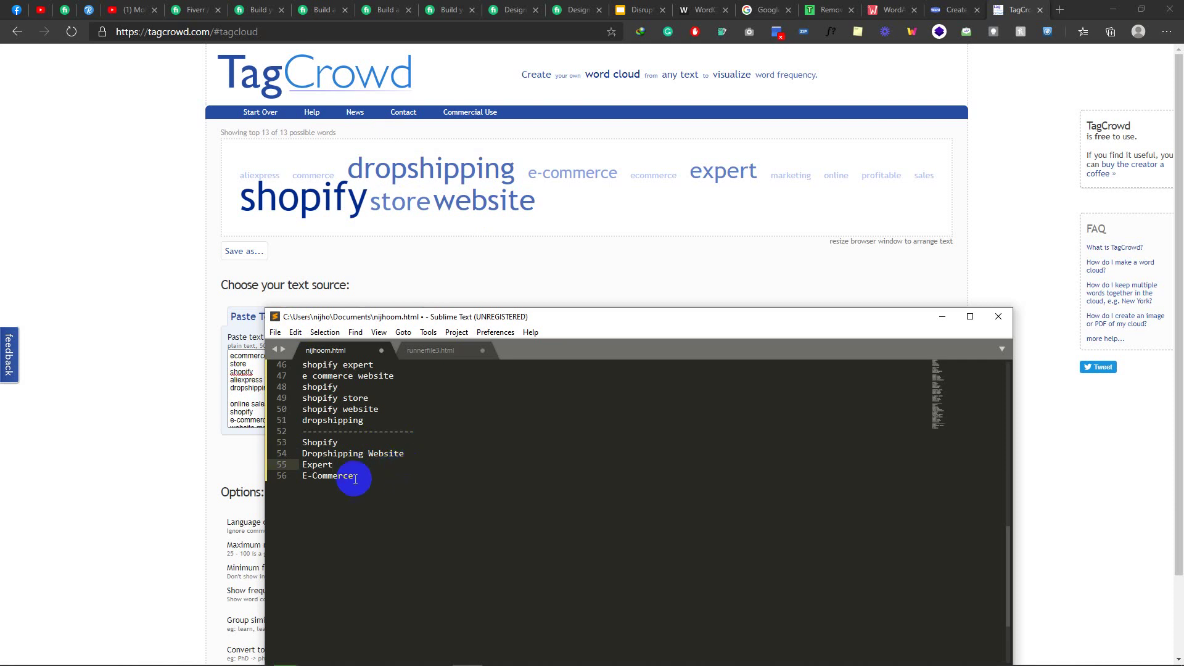
click(303, 464)
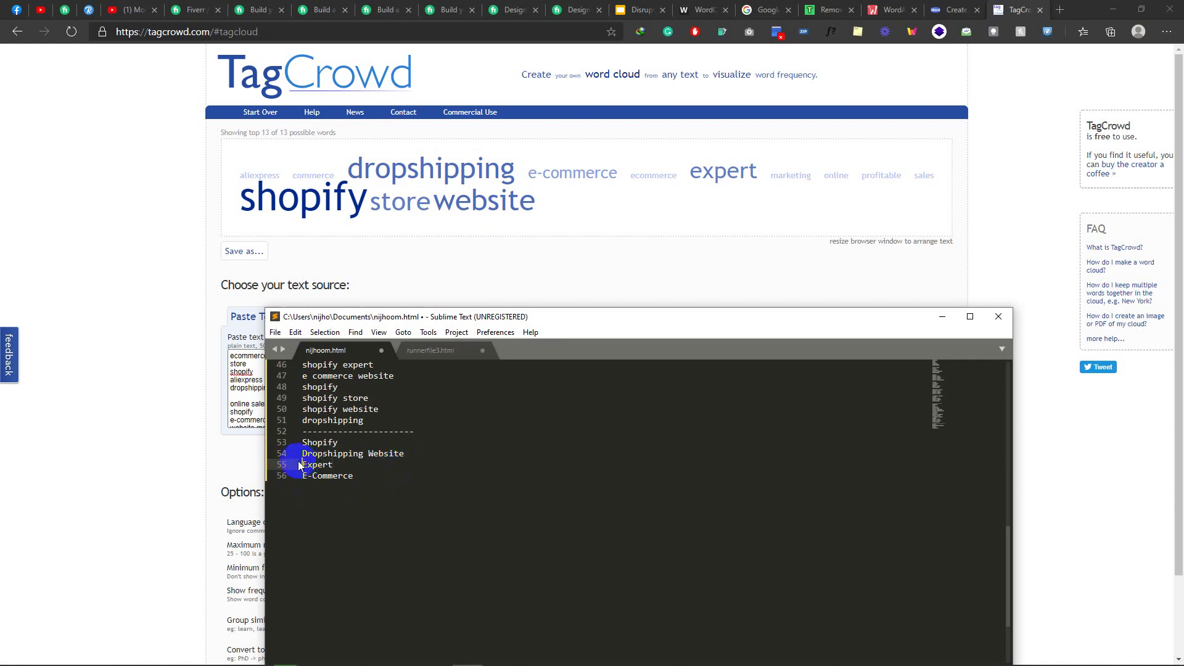
text(Store)
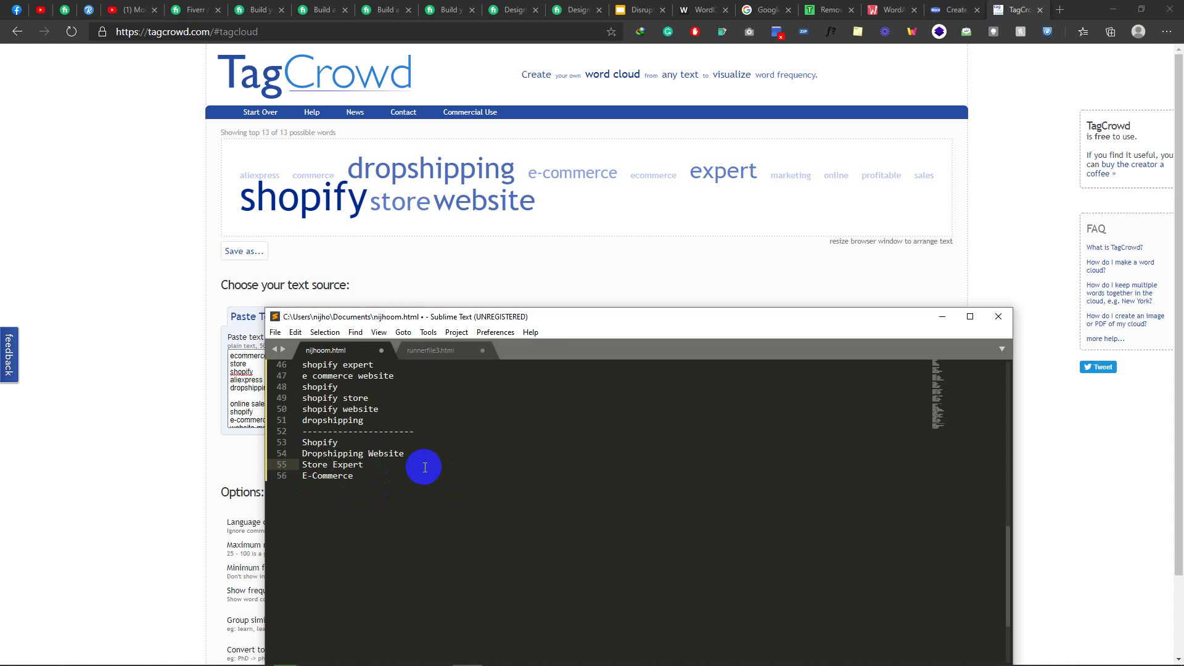
Step: Leave a blank line after E-Commerce and add the combined tag Shopify Dropshipping on line 58
click(379, 477)
key(Return)
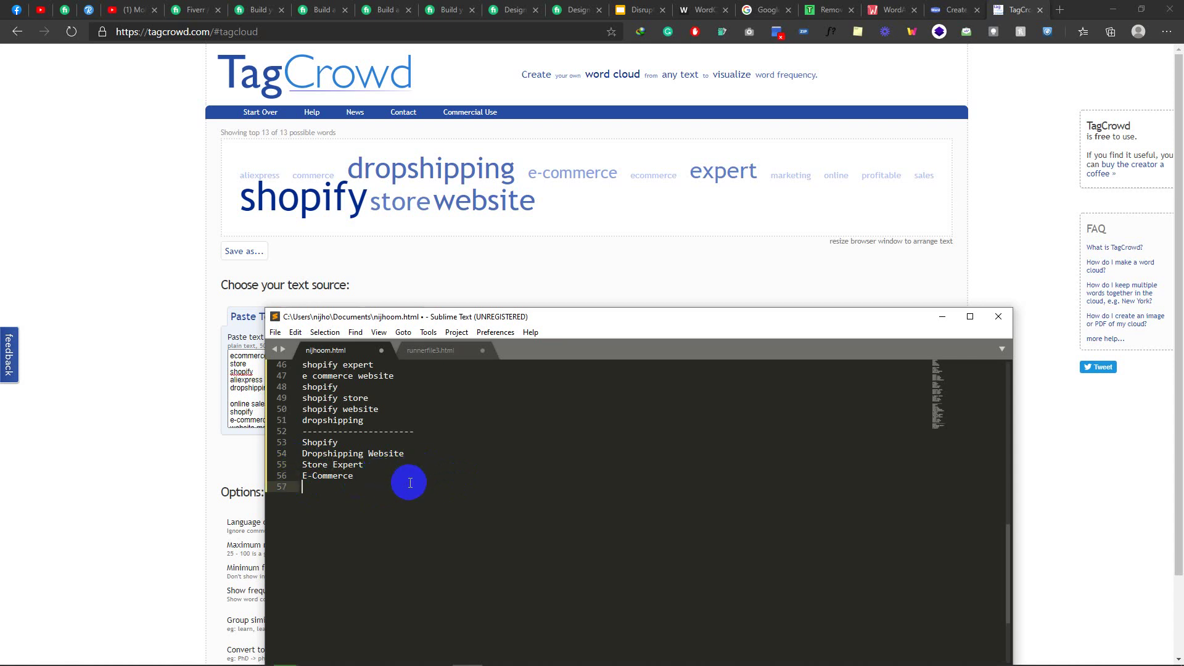
key(Return)
text(Shopi)
key(BackSpace)
key(BackSpace)
key(BackSpace)
key(BackSpace)
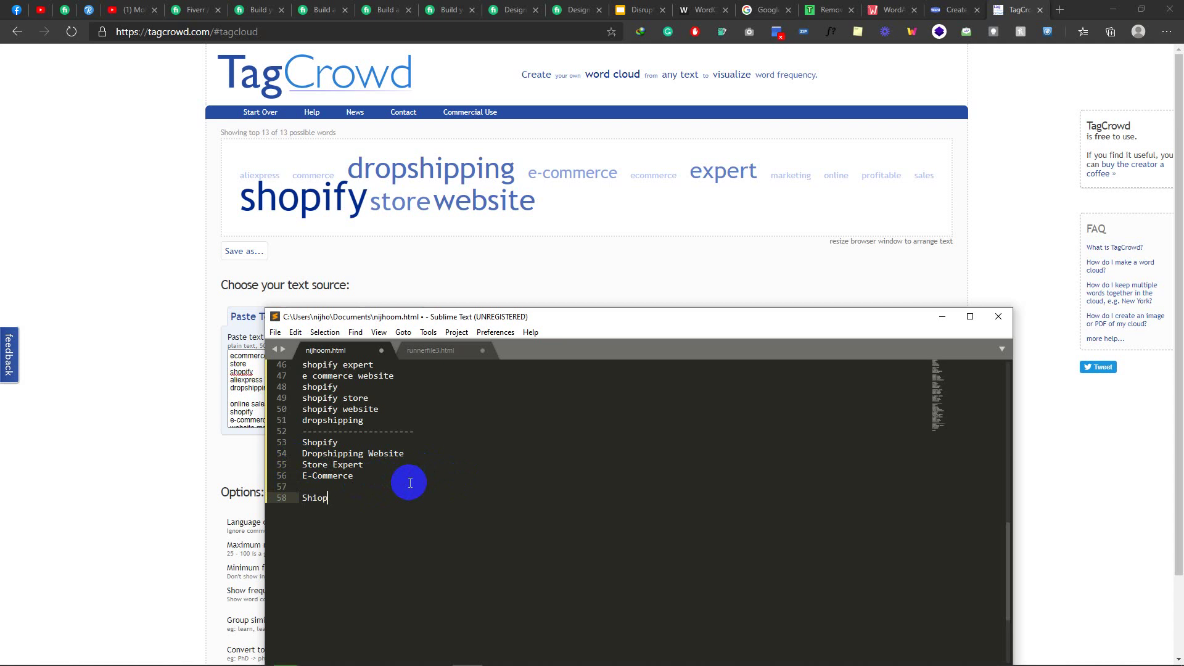
text(hopify Dropshipping)
key(Return)
key(BackSpace)
key(Return)
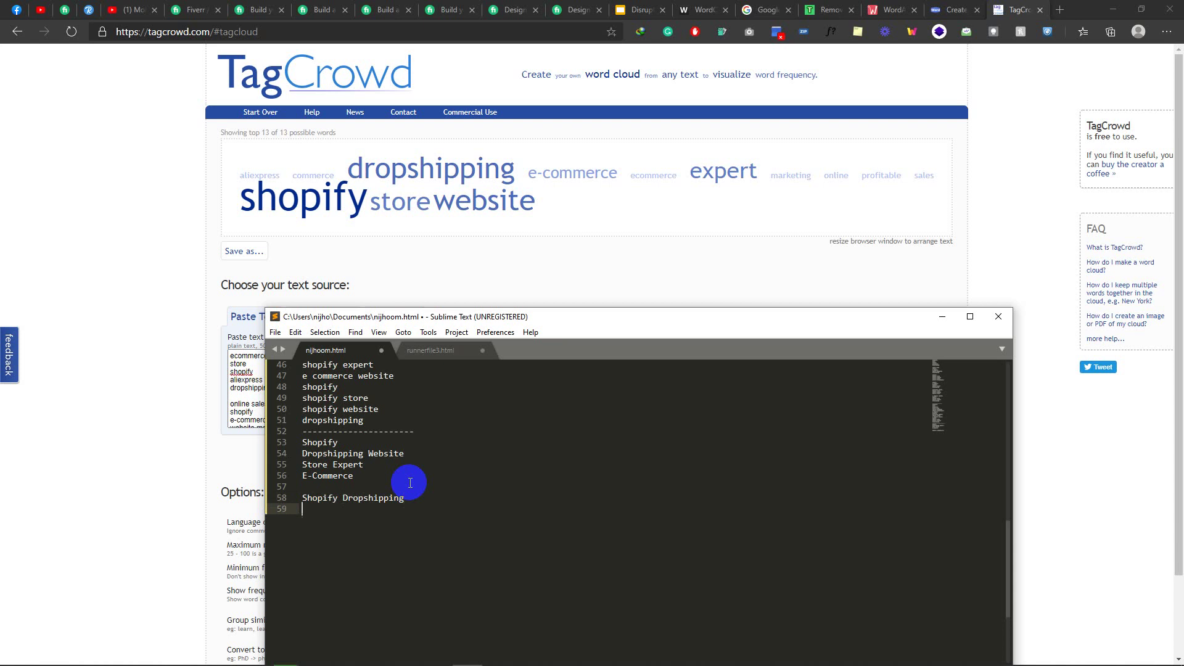
Step: Add the tags Shopify Store and Shopify Expert on separate lines below Shopify Dropshipping
text(Shopify Store)
key(Return)
text(Shopif)
key(BackSpace)
key(BackSpace)
key(BackSpace)
key(BackSpace)
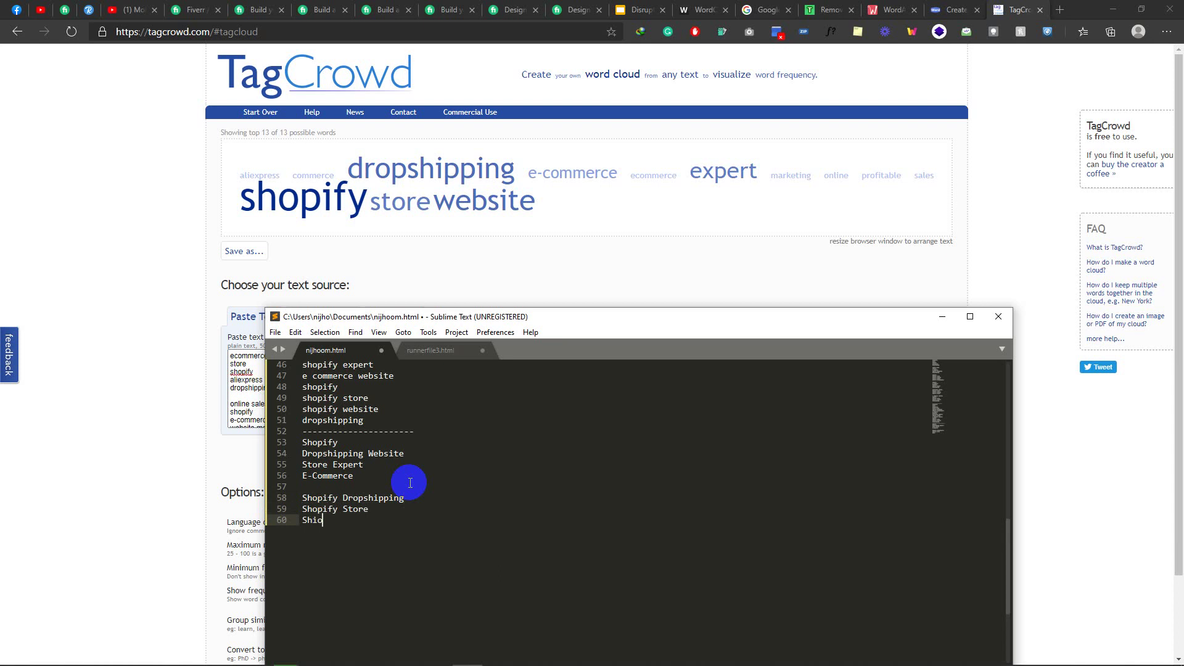
text(opify Expert)
key(Return)
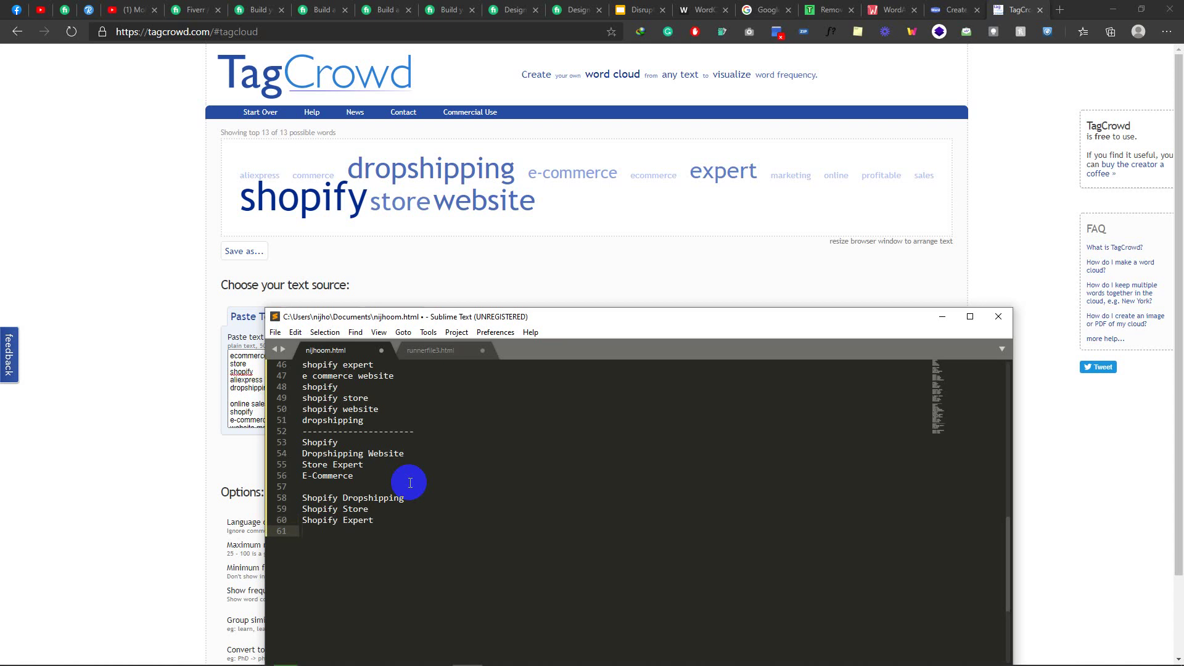
Step: Add the tag Shopify Website Expert on line 61 and start a new line below it
text(E)
key(BackSpace)
text(Shopigy)
key(BackSpace)
key(BackSpace)
key(BackSpace)
text(fy Website Expert)
key(Return)
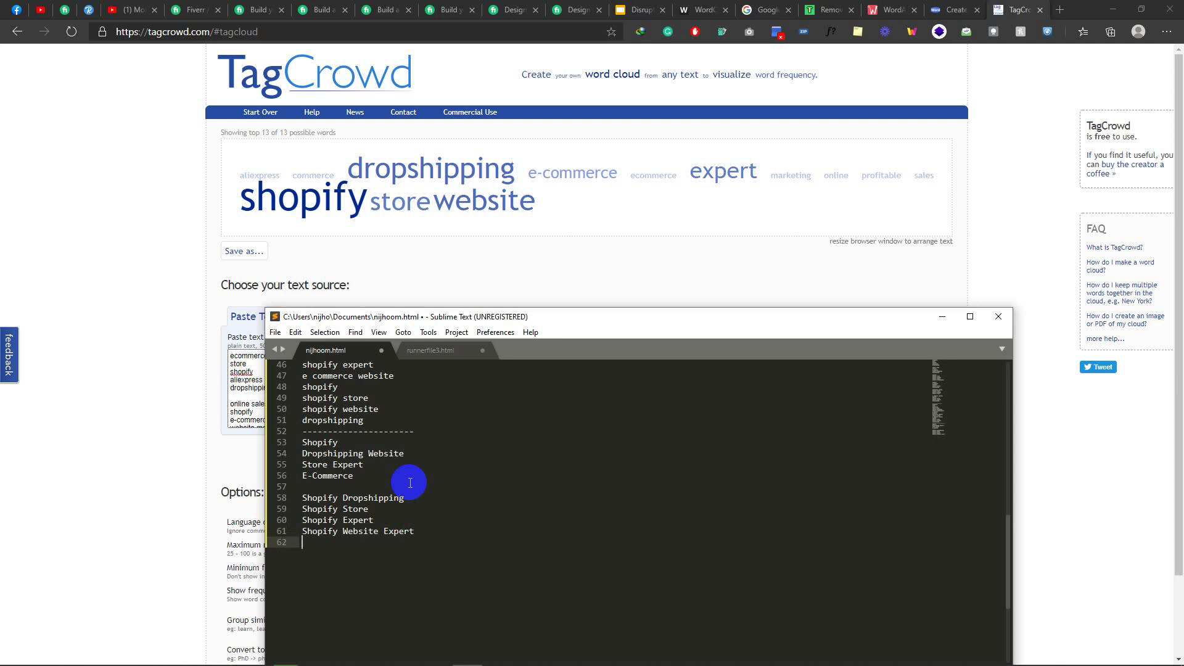
Step: Add Ecommerce Dropshipping as the last tag, on line 62
text(Dropshippin)
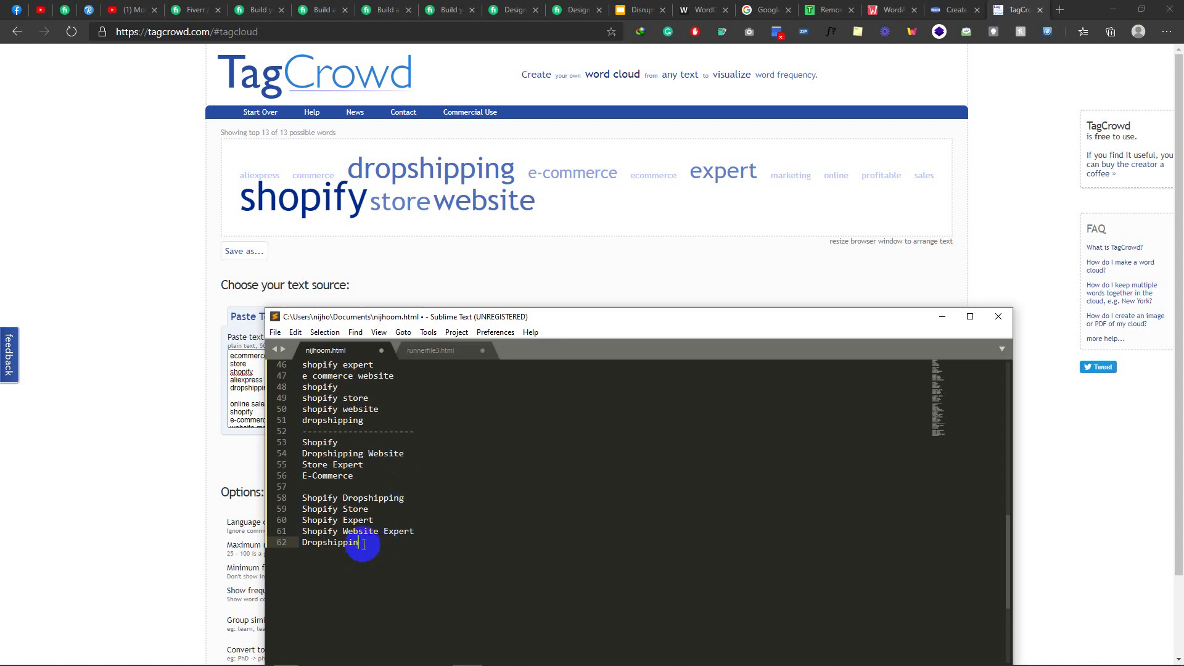
text(g)
click(303, 543)
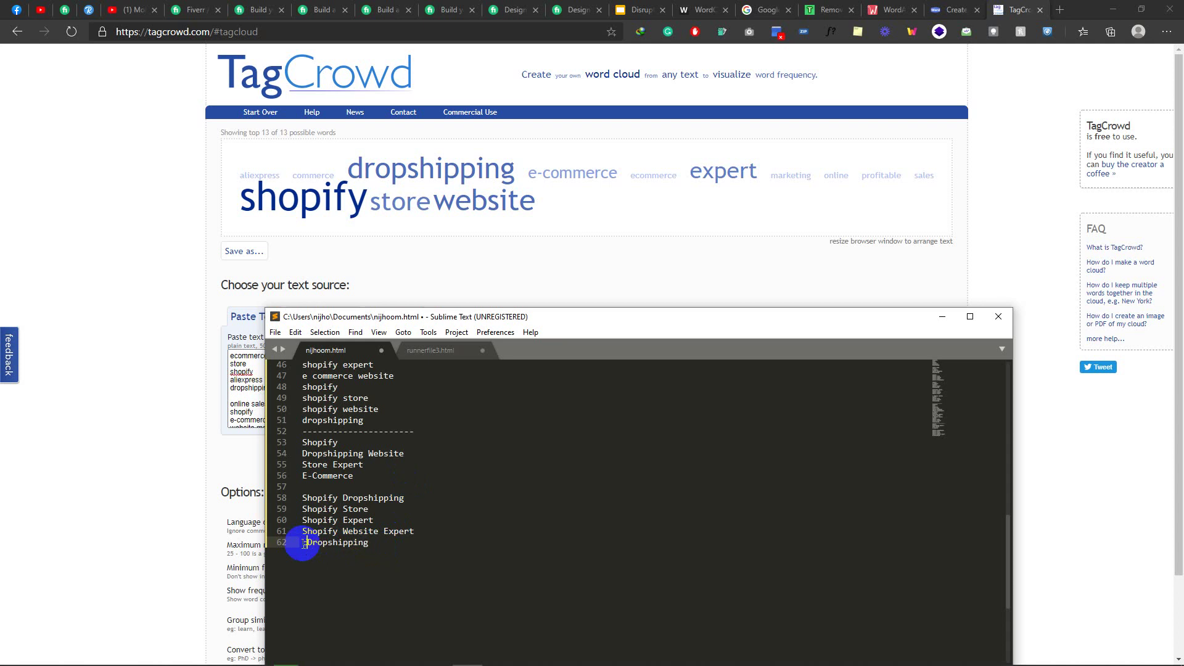
text(commerce)
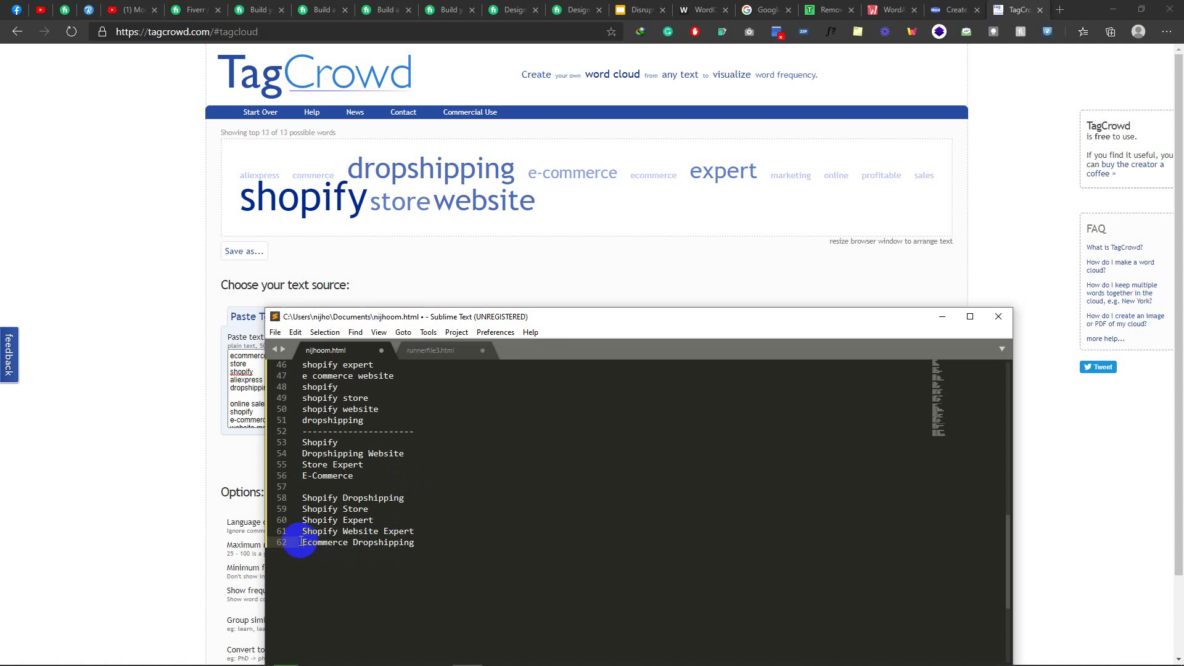
click(323, 510)
key(Down)
key(Down)
key(Down)
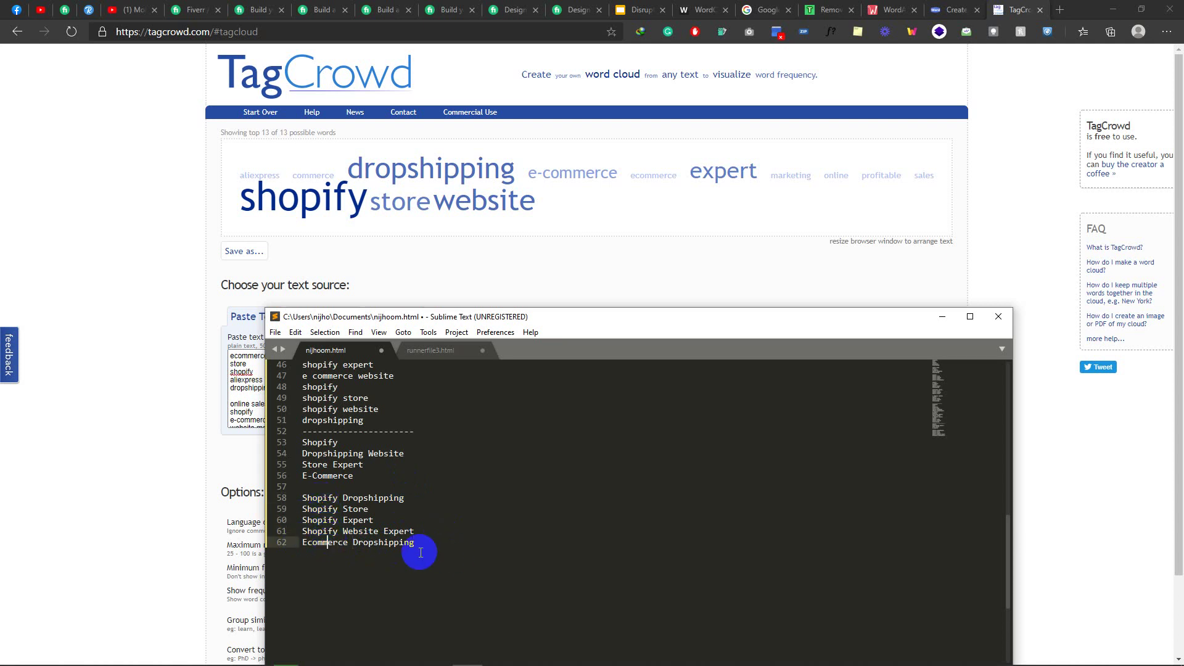
click(424, 546)
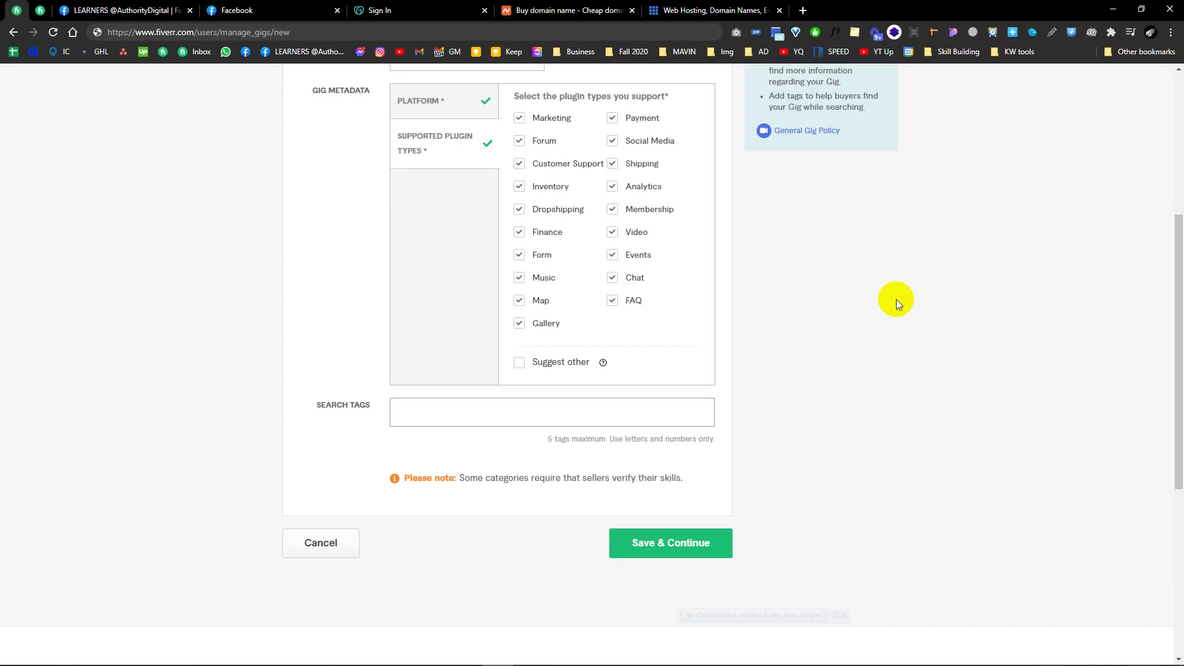
Step: Add Shopify Dropshipping from the clipboard history as the gig's first search tag
click(500, 410)
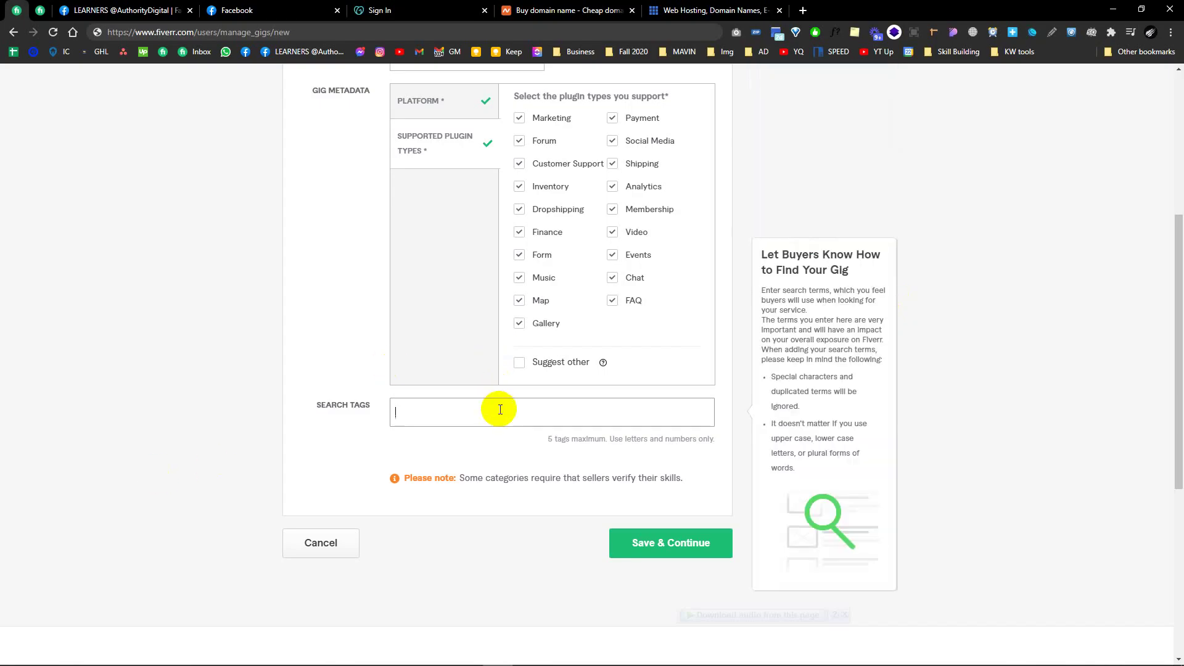
key(super+v)
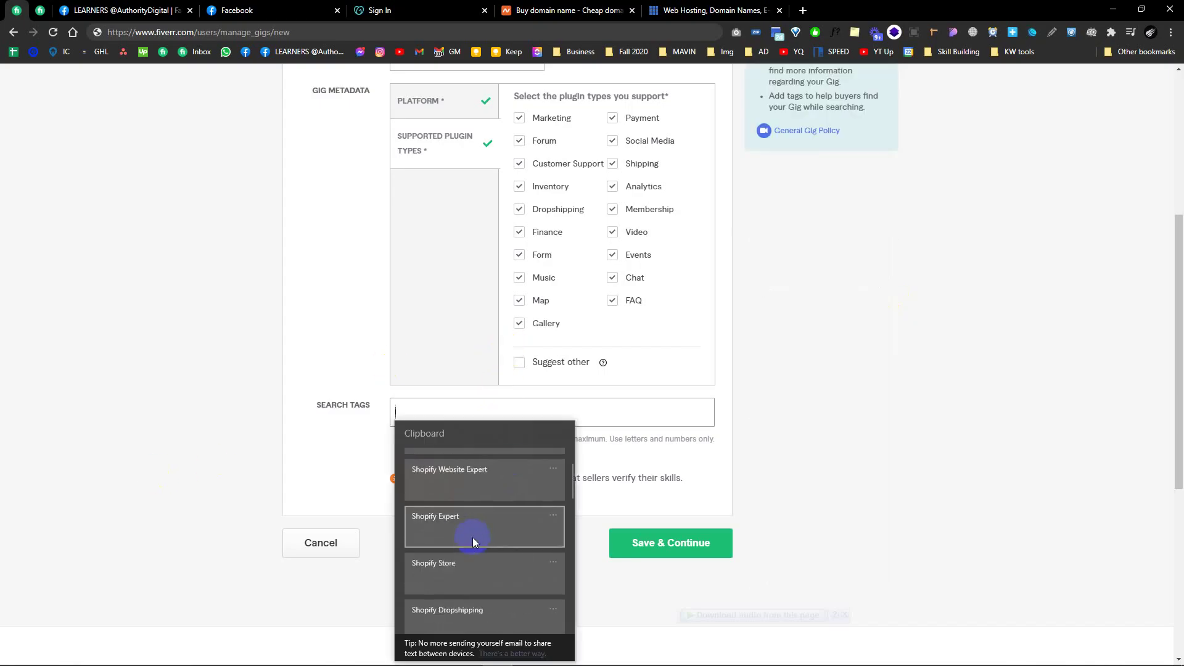
scroll(475, 561, down, 1)
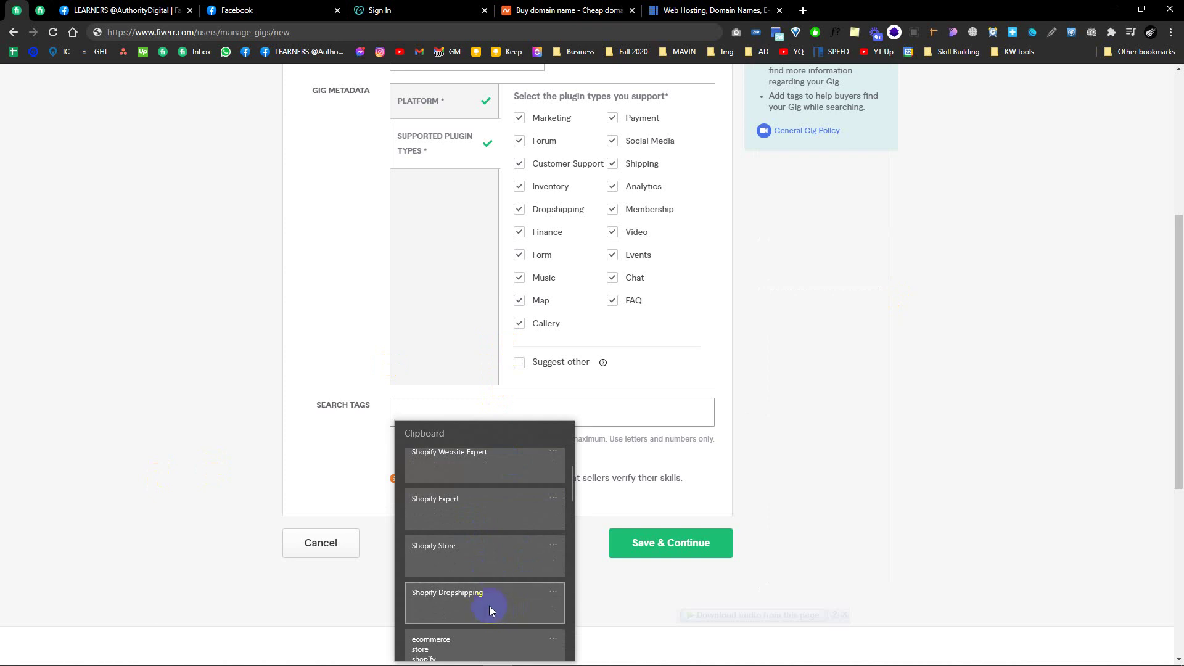
click(491, 610)
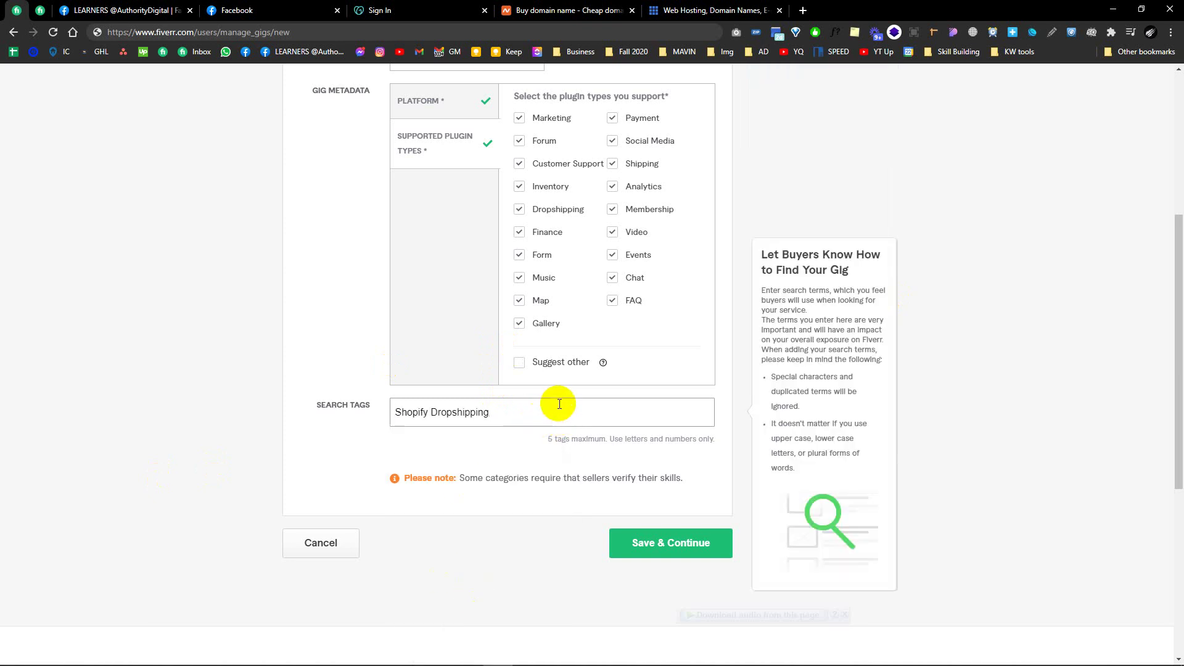
key(Return)
Step: Add Shopify Store and Shopify Expert from the clipboard history as the gig's second and third search tags
key(super+v)
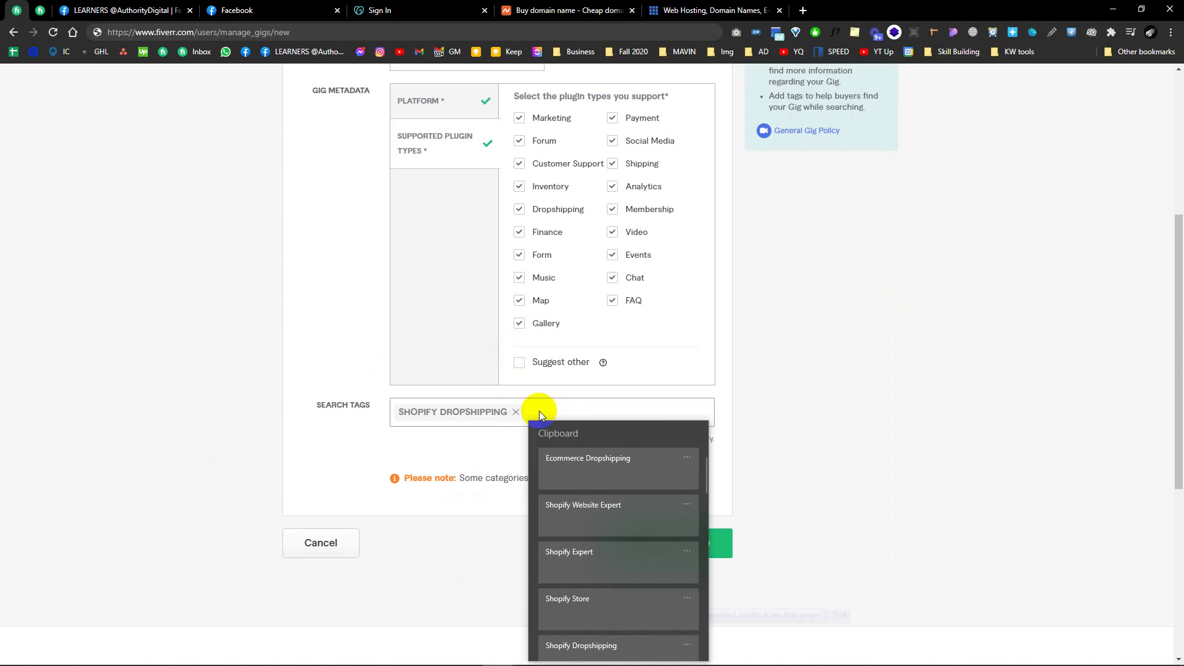
scroll(601, 534, down, 1)
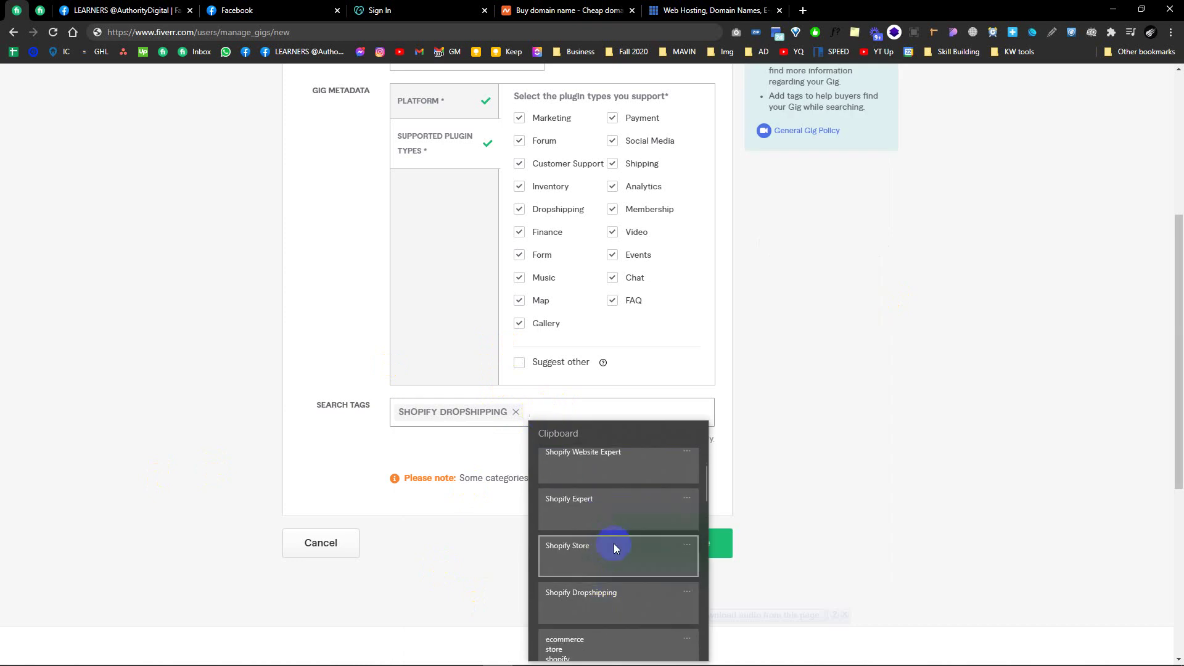
click(613, 544)
key(Return)
key(super+v)
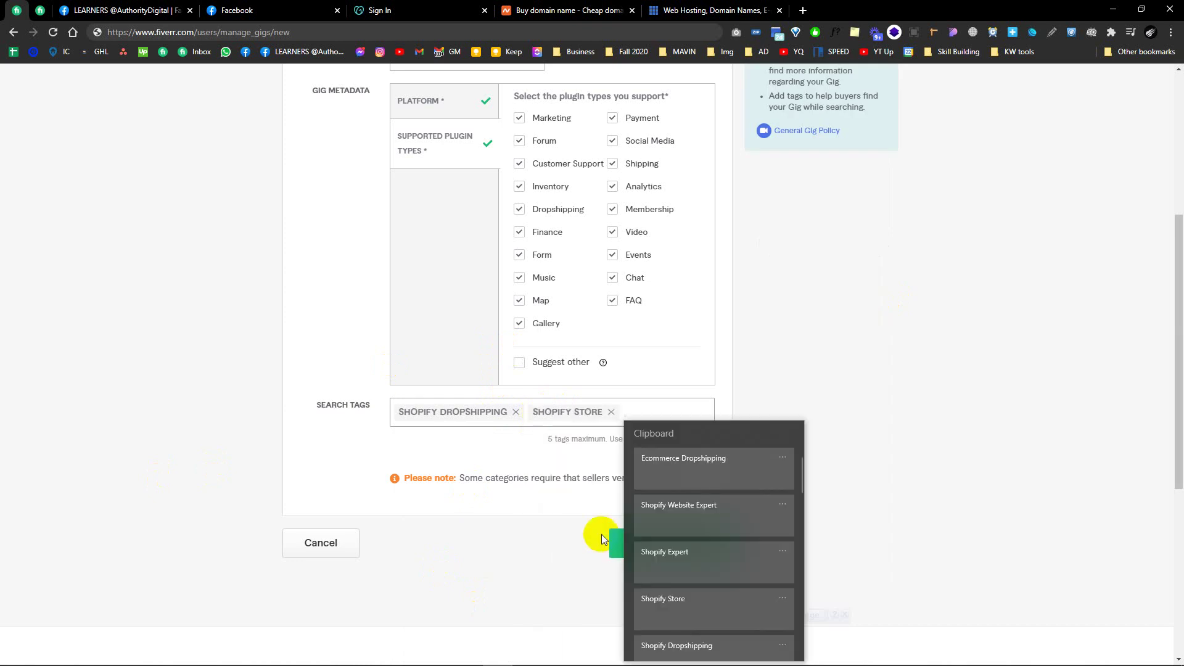
click(685, 549)
key(Return)
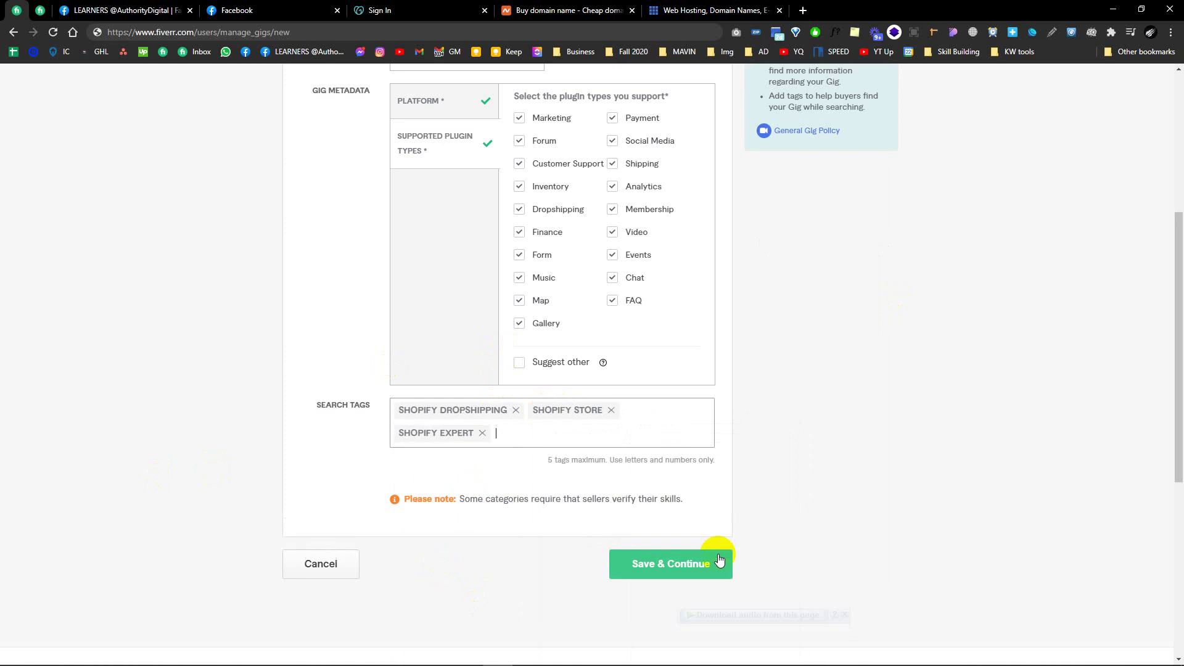
Step: Add Shopify Website Expert and Ecommerce Dropshipping from the clipboard history as the gig's last two search tags
key(super+v)
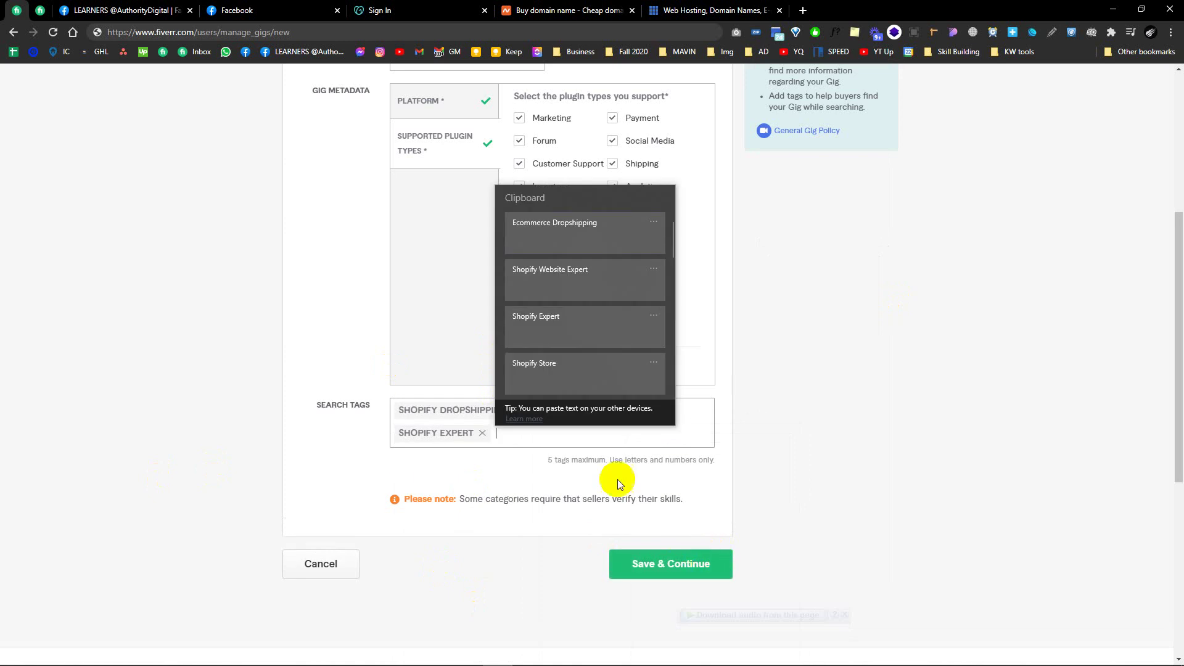
click(572, 265)
key(Return)
key(super+v)
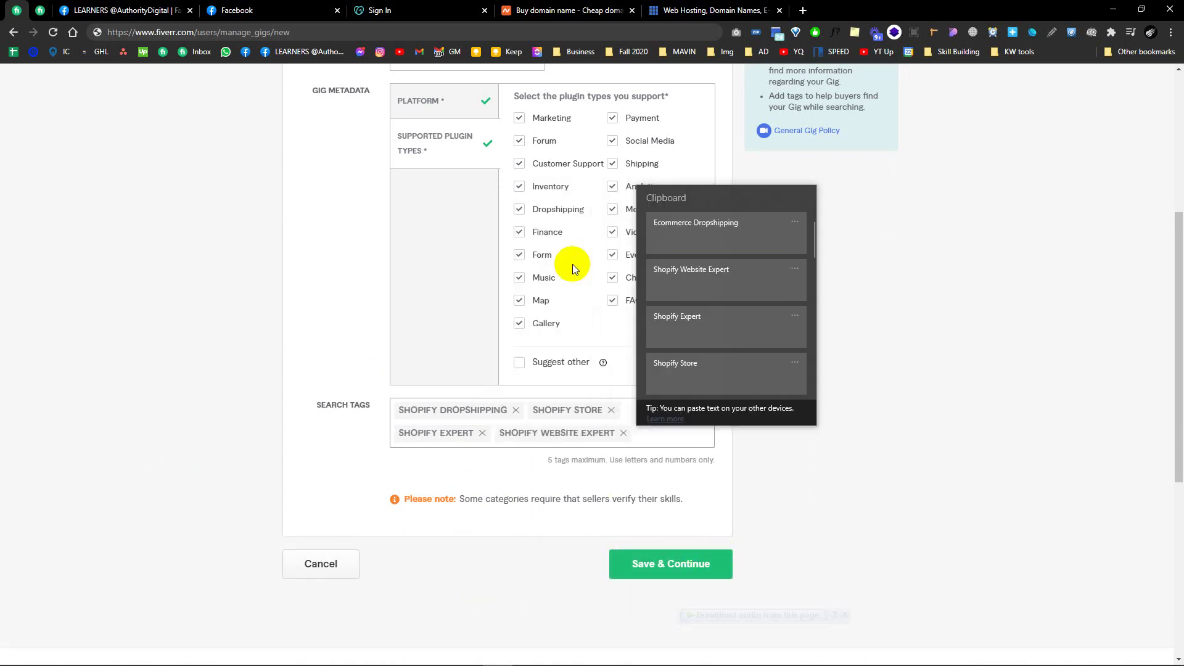
click(718, 240)
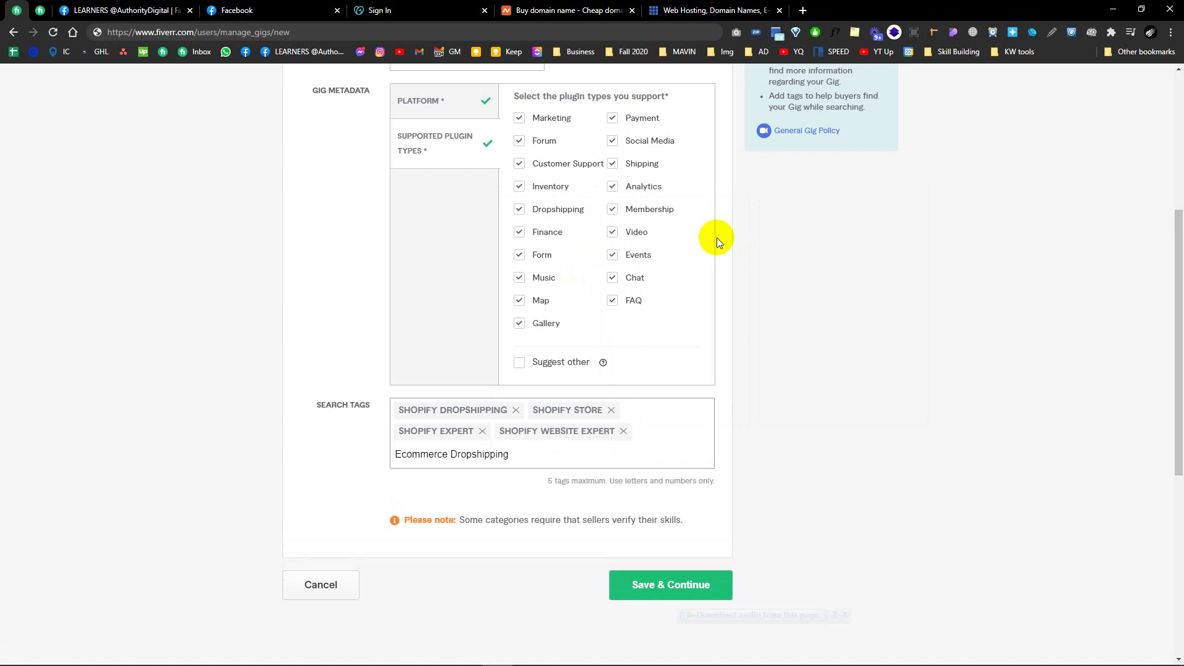
key(Return)
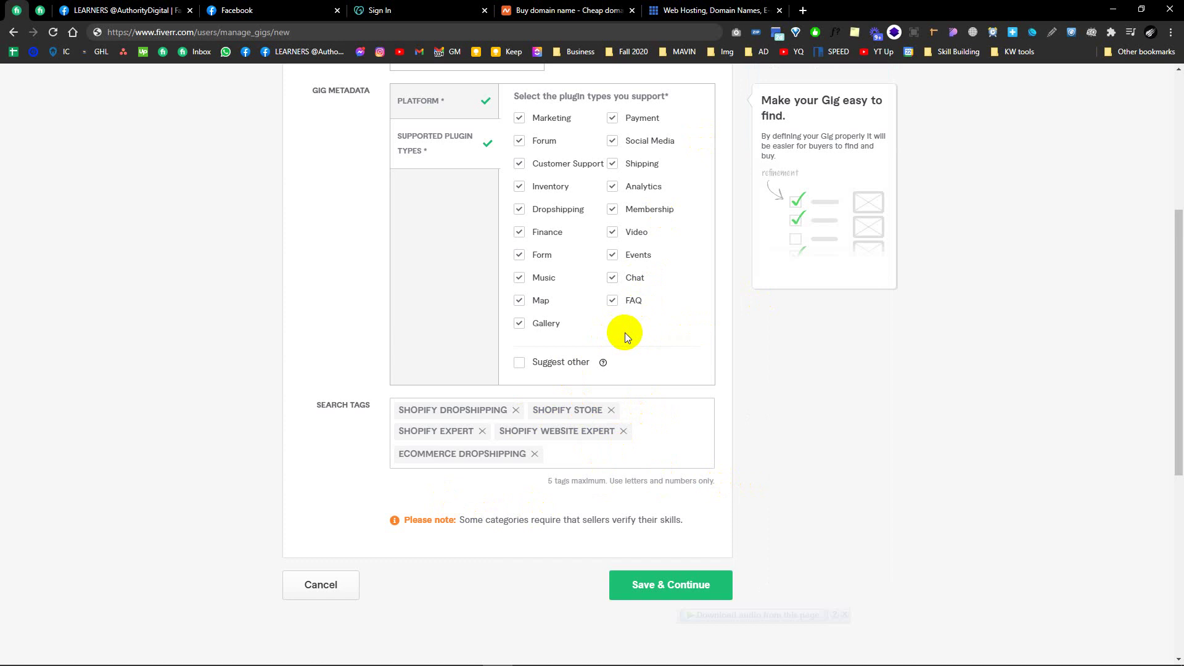
Step: Review the new gig's overview form, checking the title, category, supported plugin types and search tags
scroll(780, 382, up, 3)
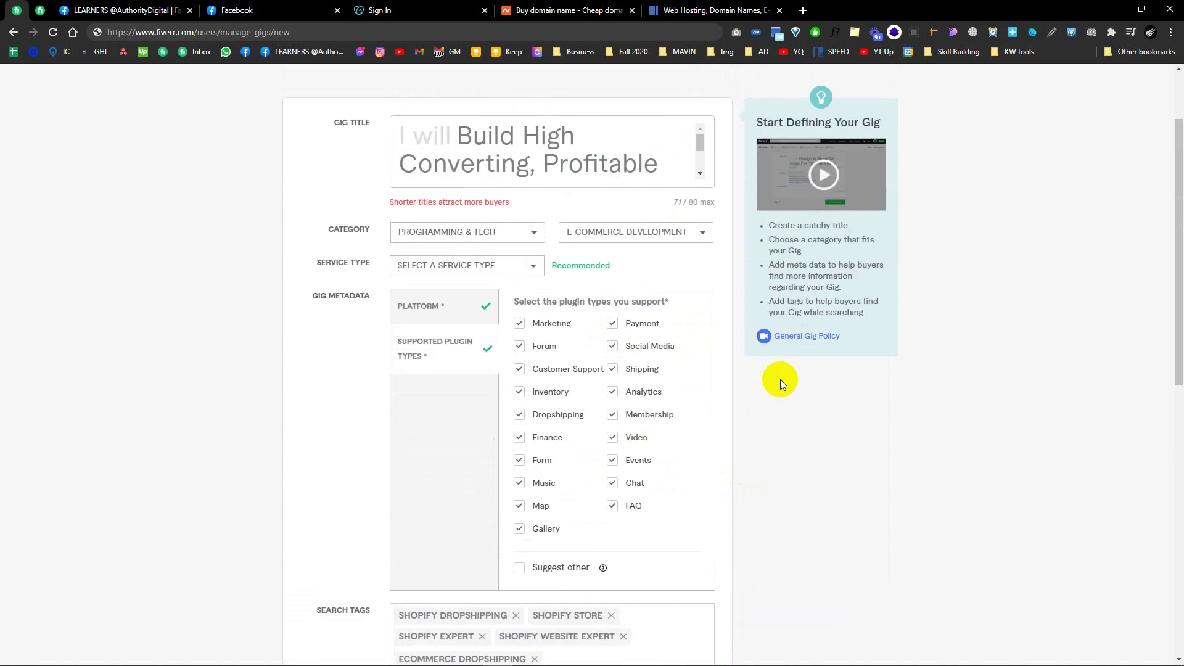
click(459, 136)
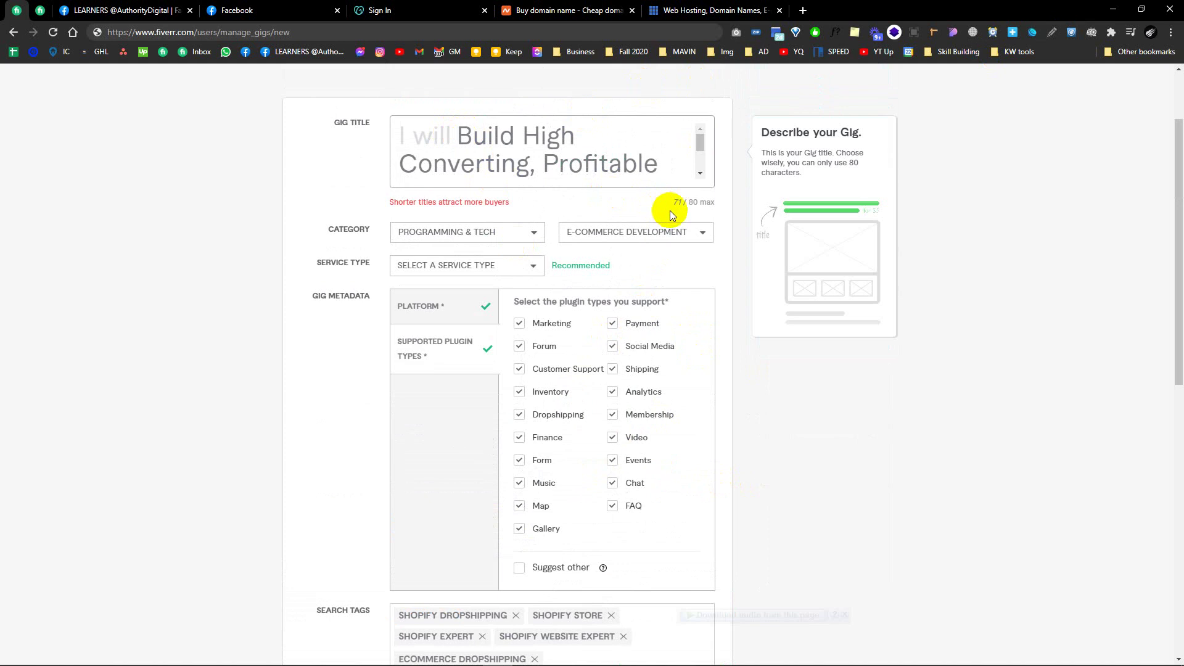
scroll(671, 210, up, 2)
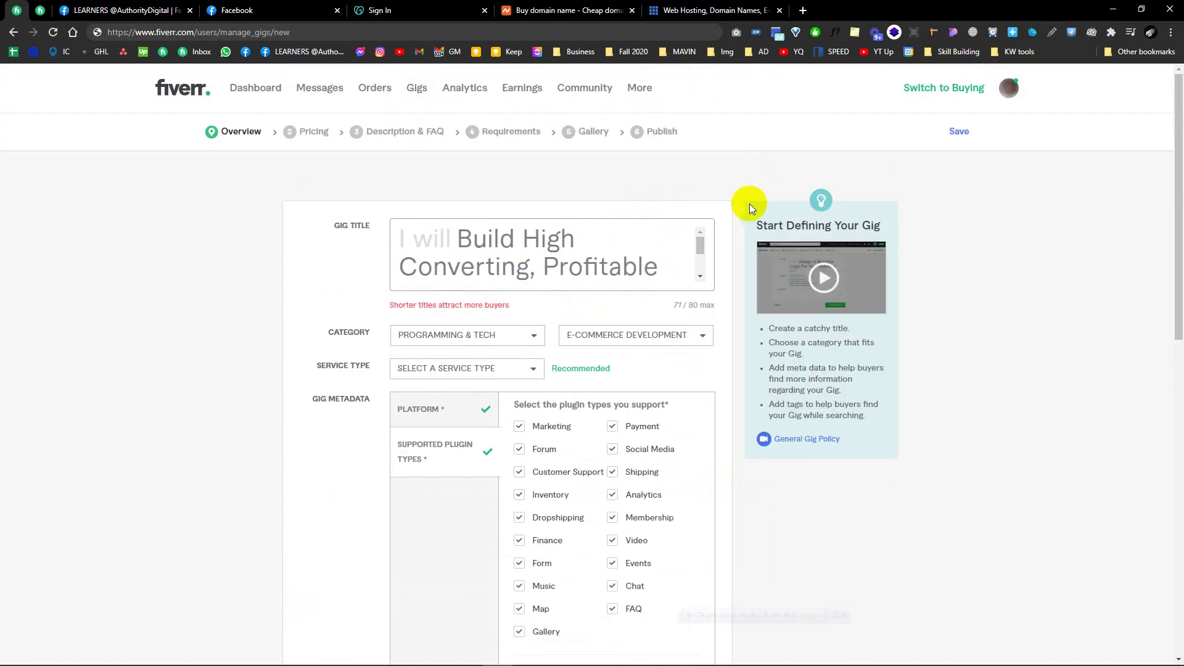
scroll(749, 204, down, 2)
scroll(761, 412, down, 2)
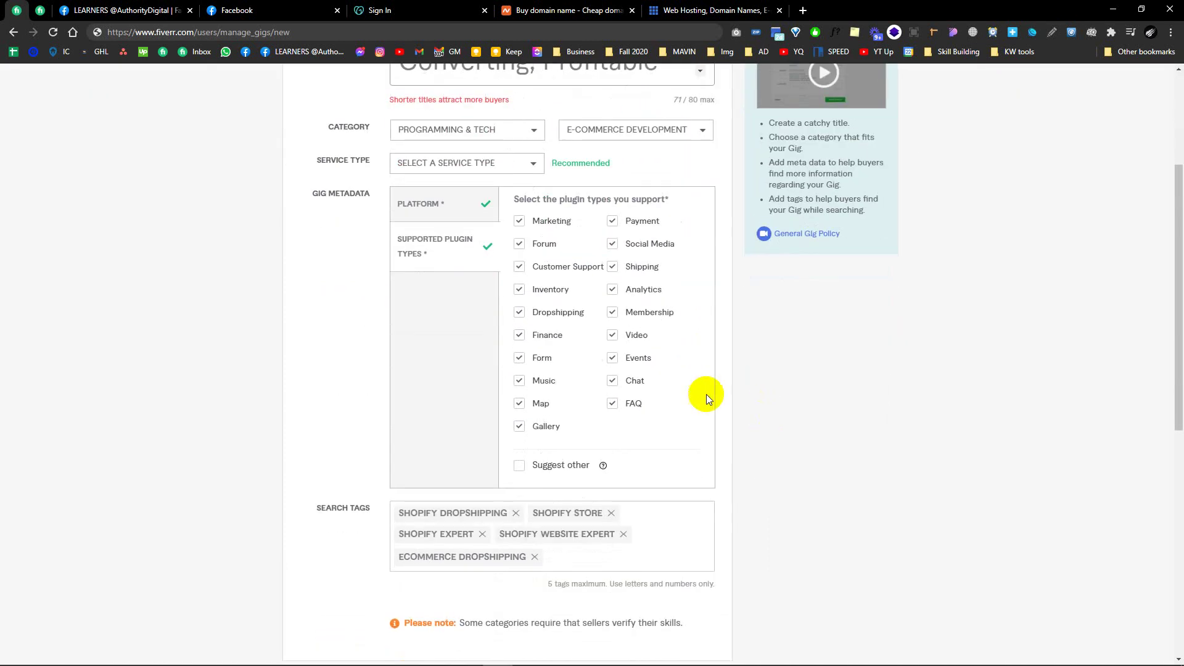
scroll(706, 394, down, 2)
scroll(687, 393, up, 4)
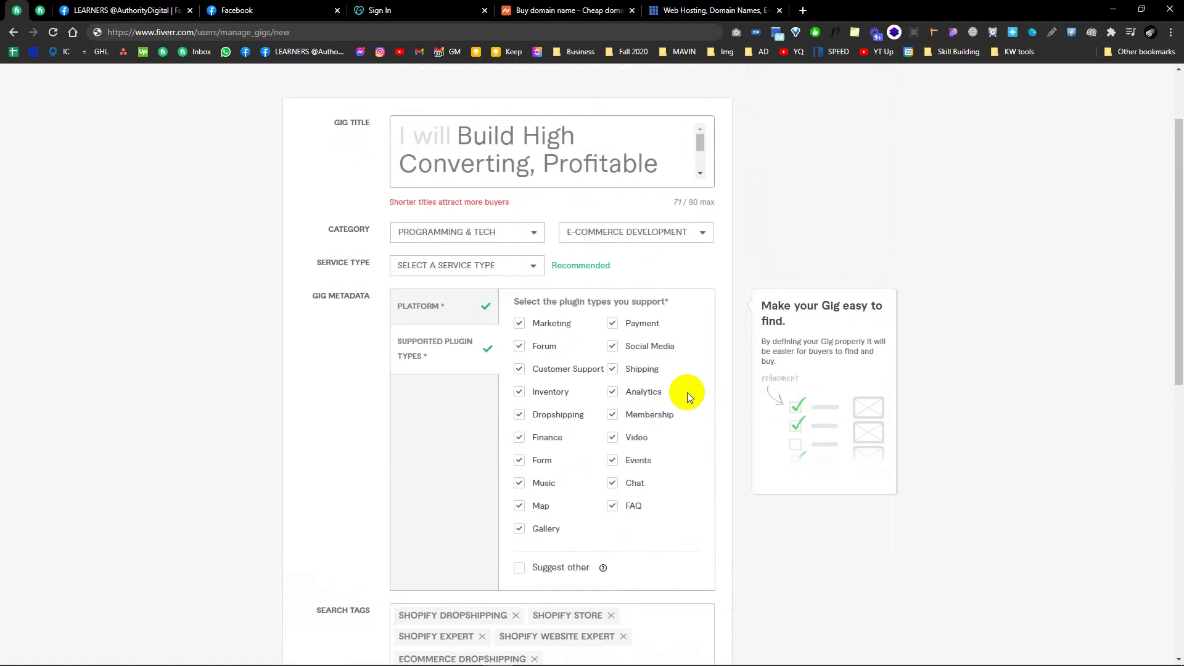
scroll(687, 392, down, 2)
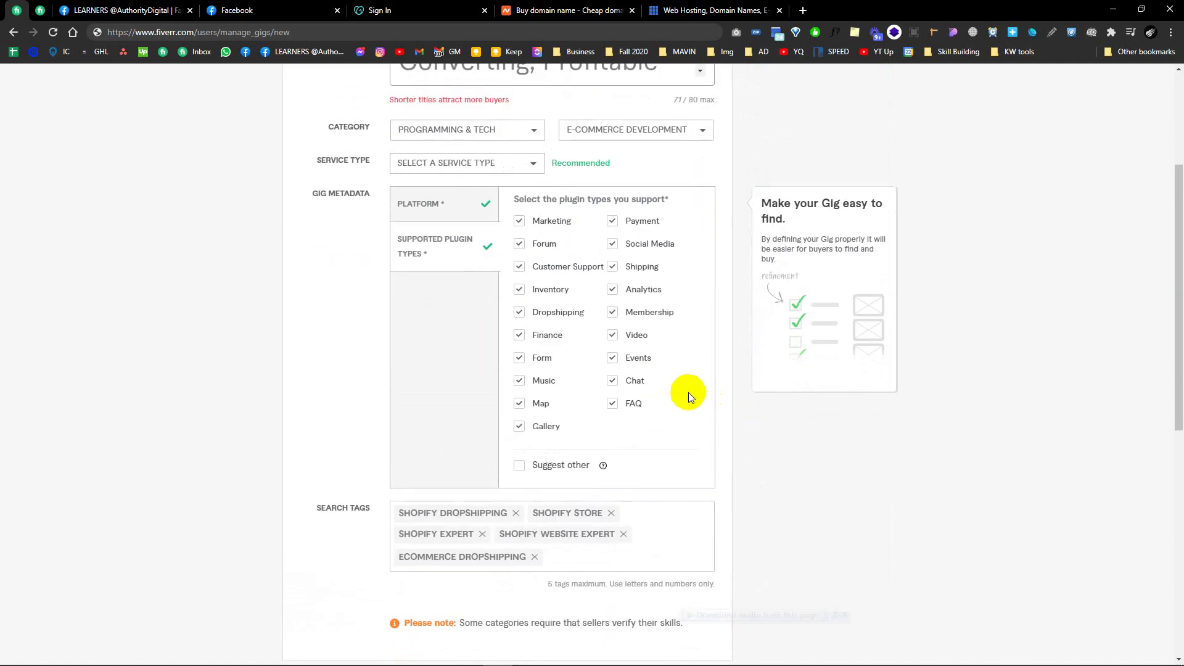
scroll(689, 393, up, 2)
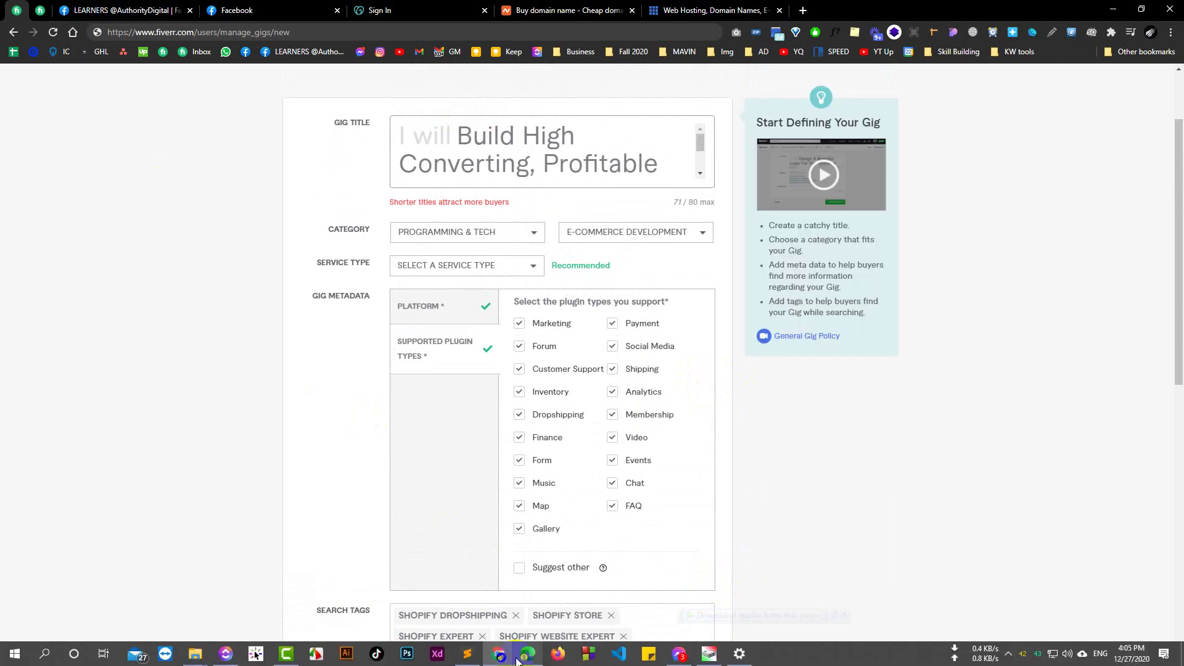
Step: Switch to the other browser window with TagCrowd and bring up the YouTube channel's uploaded videos page
click(529, 657)
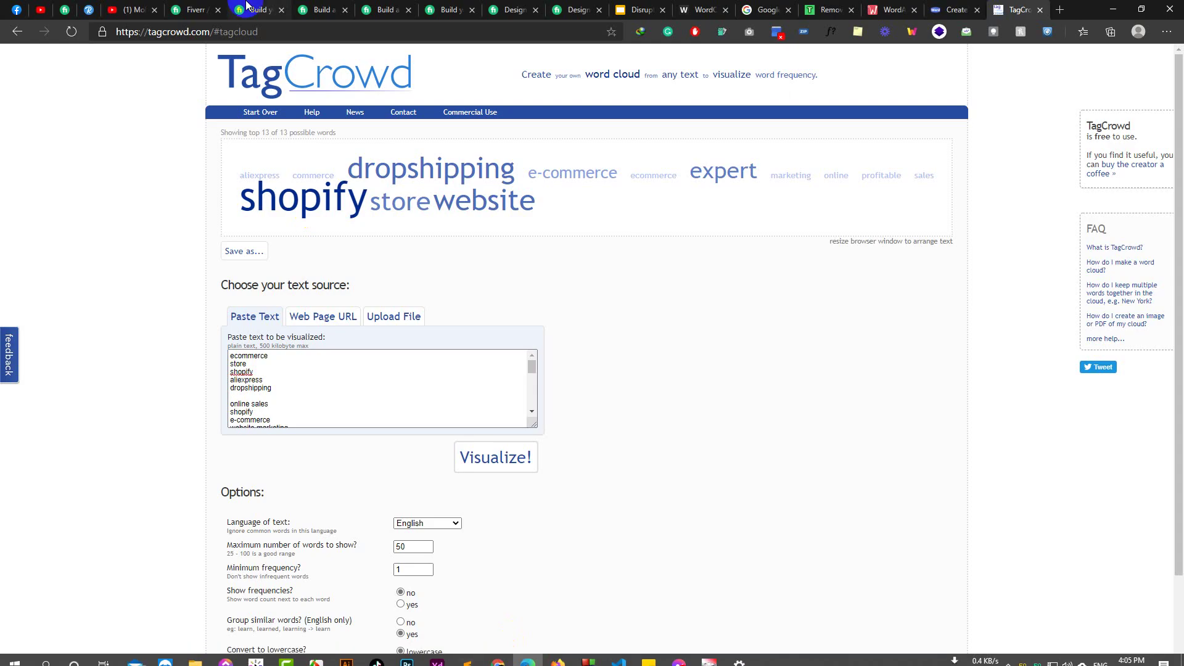
click(132, 8)
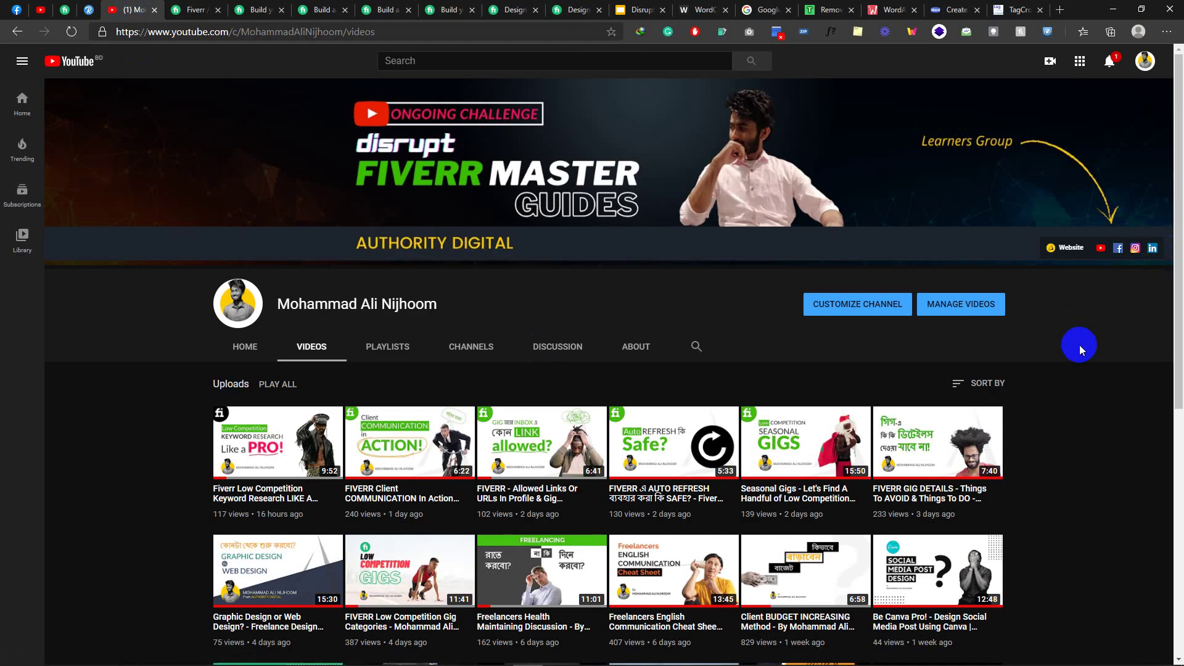